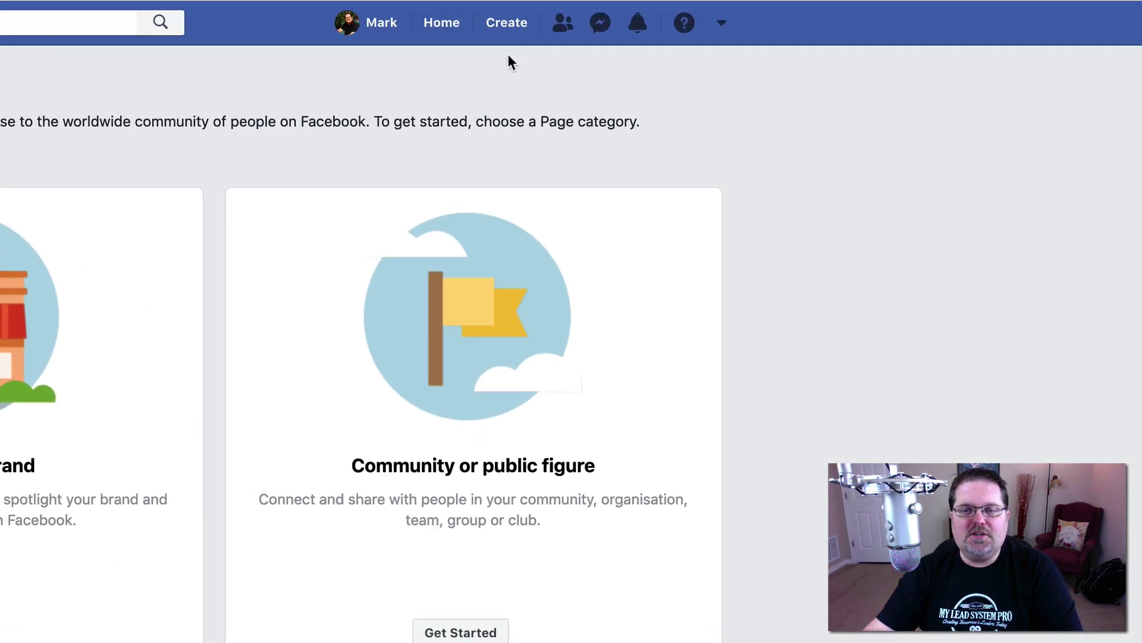
click(506, 26)
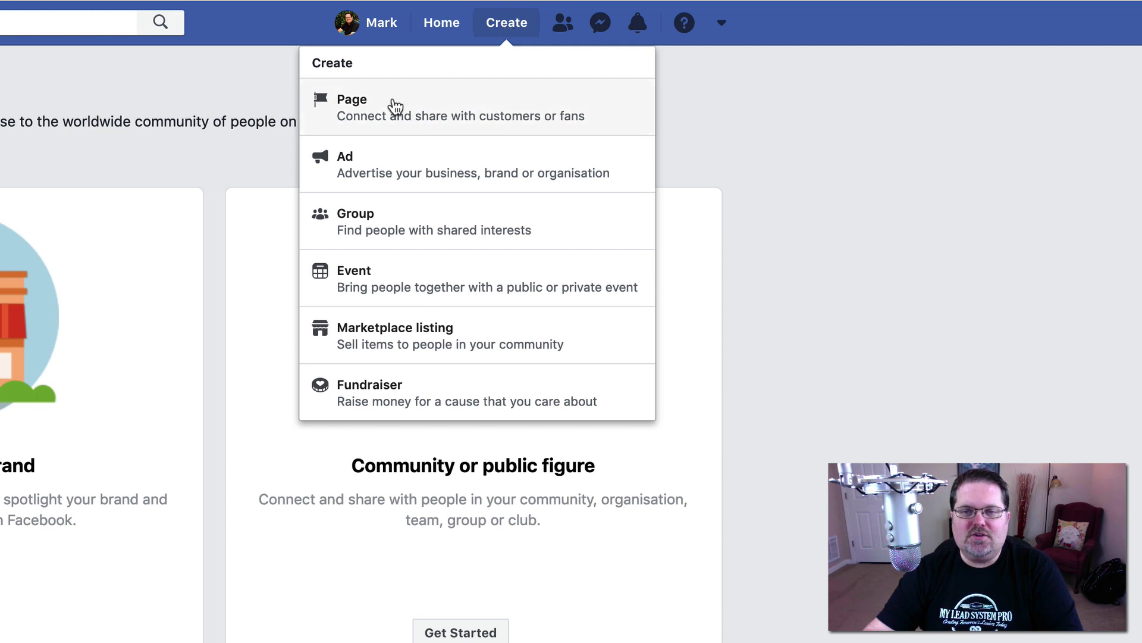
click(768, 115)
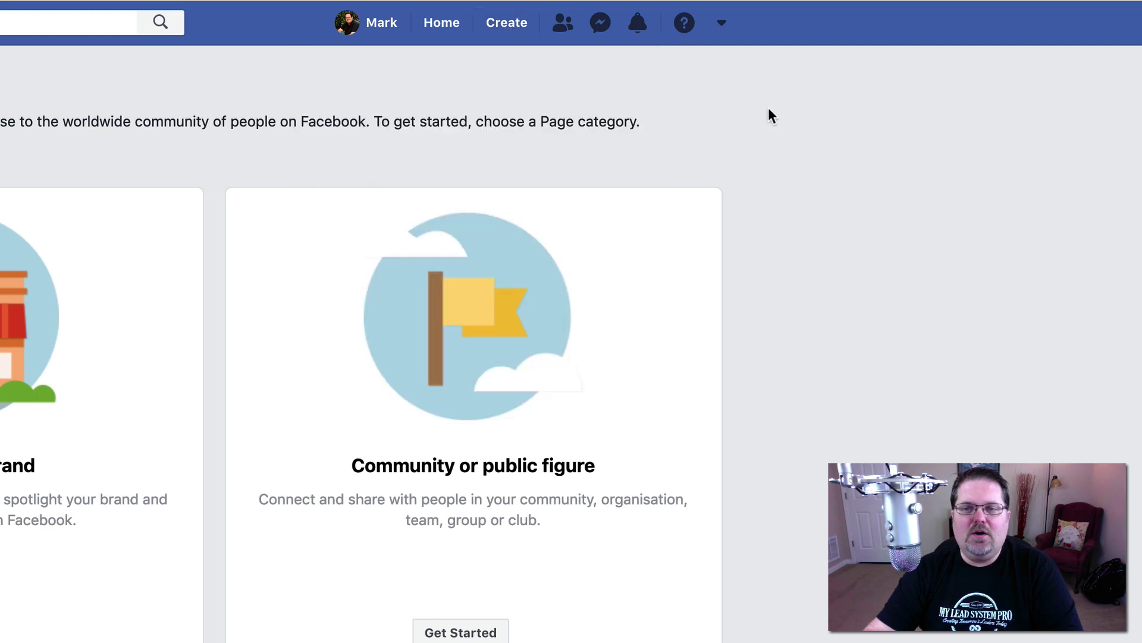
click(723, 24)
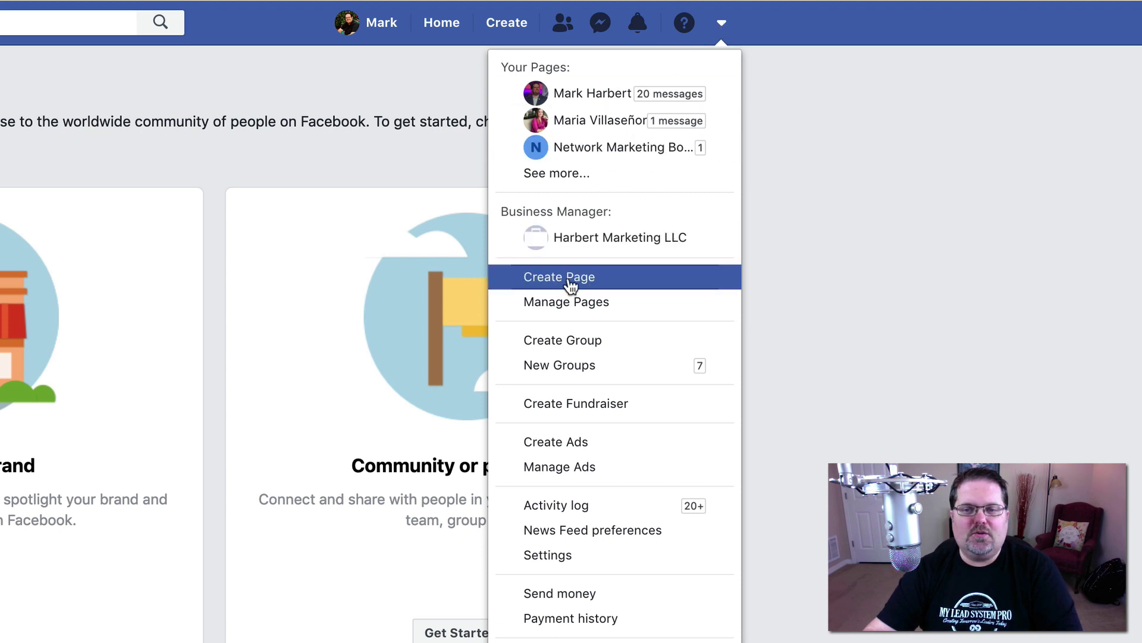
click(970, 282)
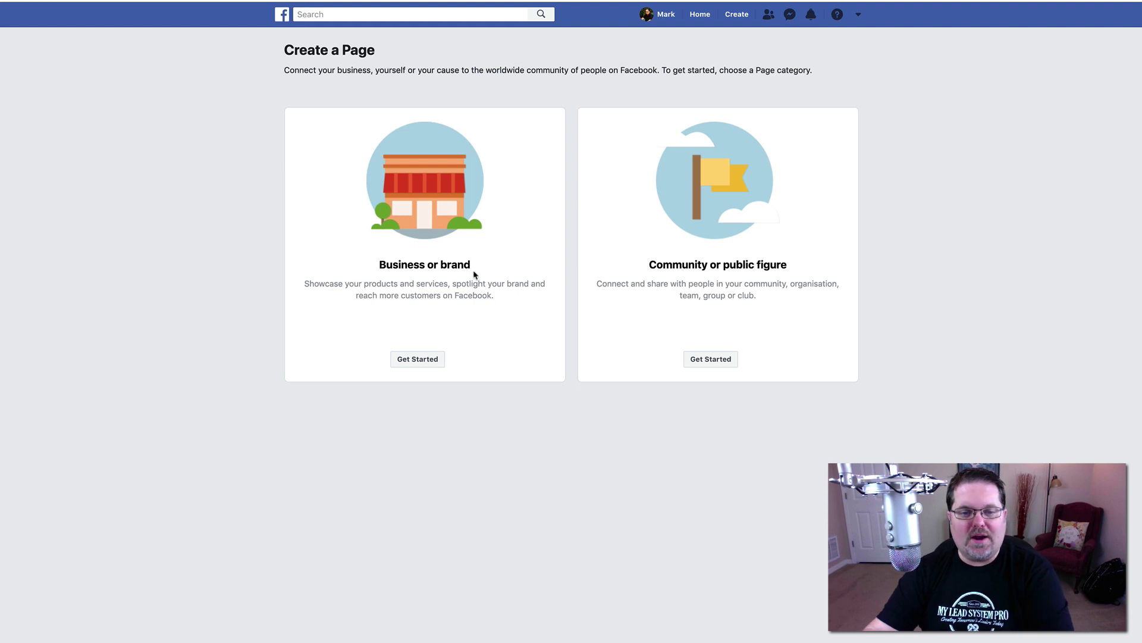
Compare the descriptions of the Business or brand and Community or public figure page categories
drag(307, 283, 497, 301)
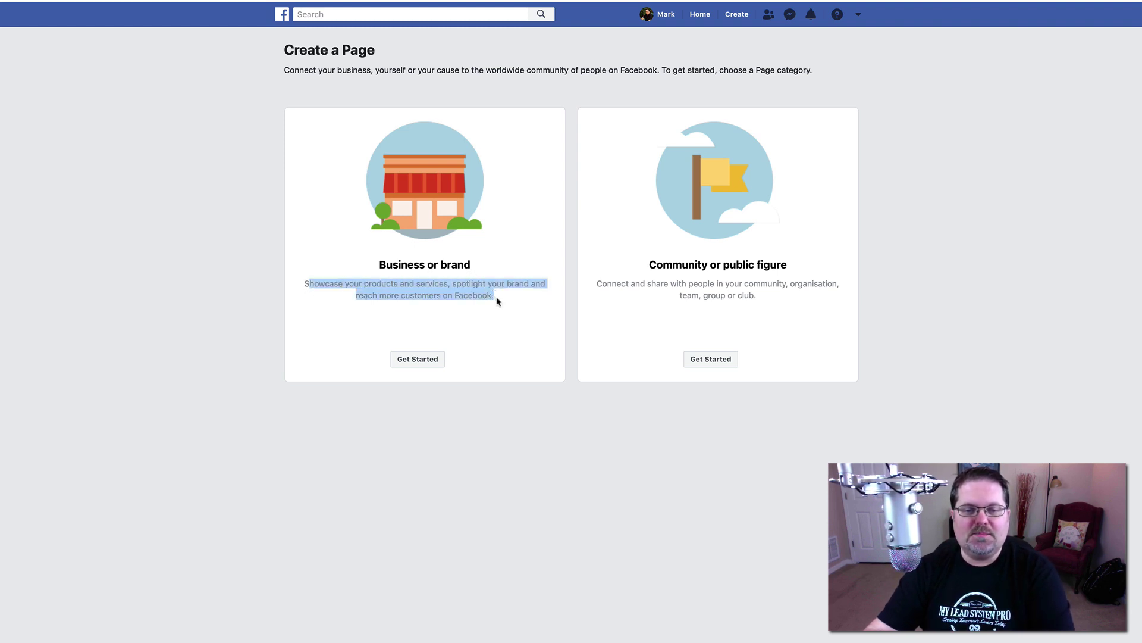
click(475, 303)
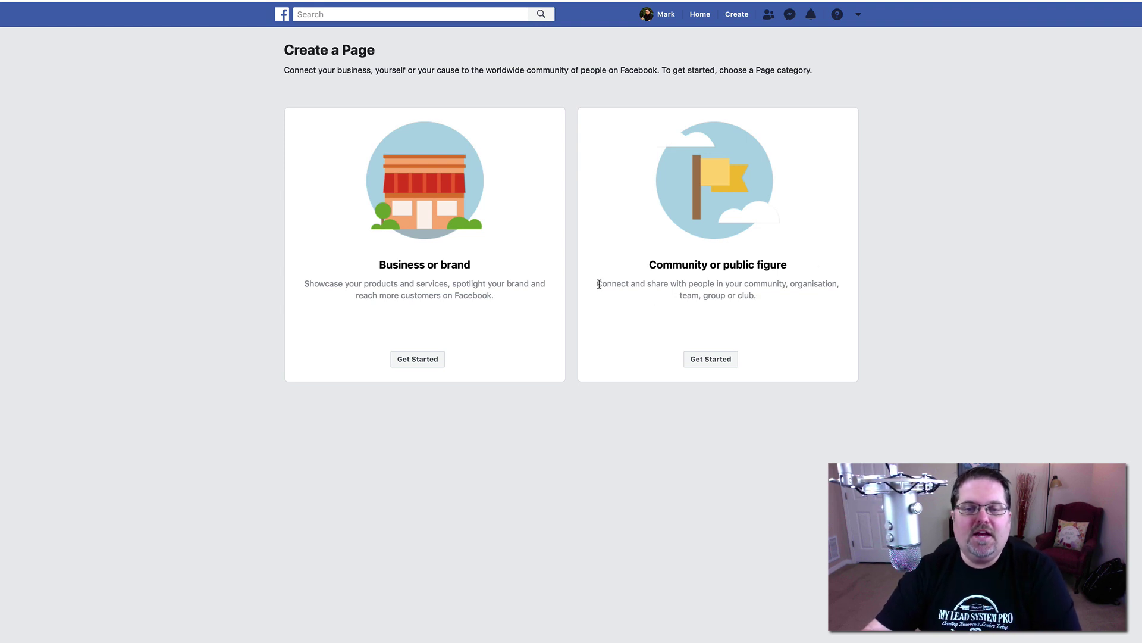
drag(597, 284, 830, 294)
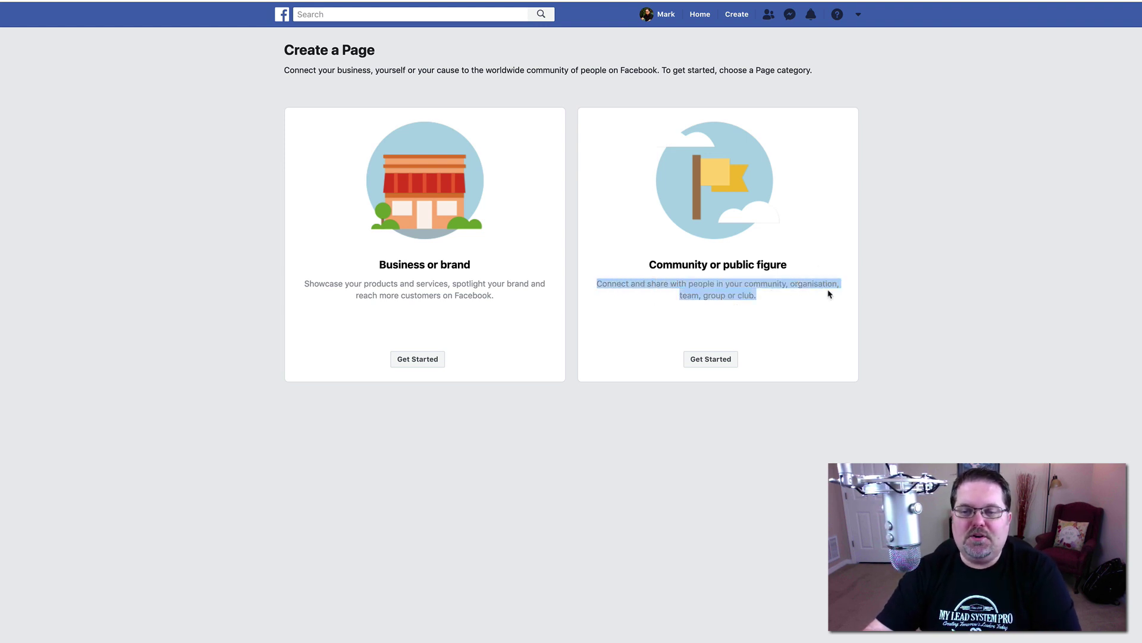
click(777, 296)
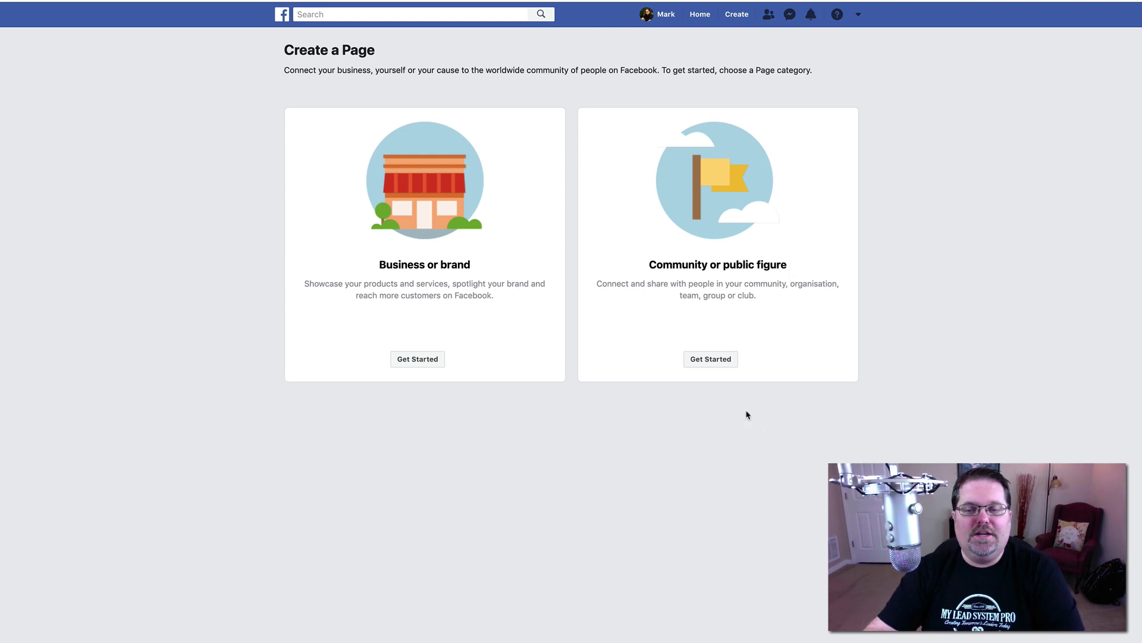
Start a Community or public figure page and name it with the owner's full name followed by "Test Page"
click(712, 361)
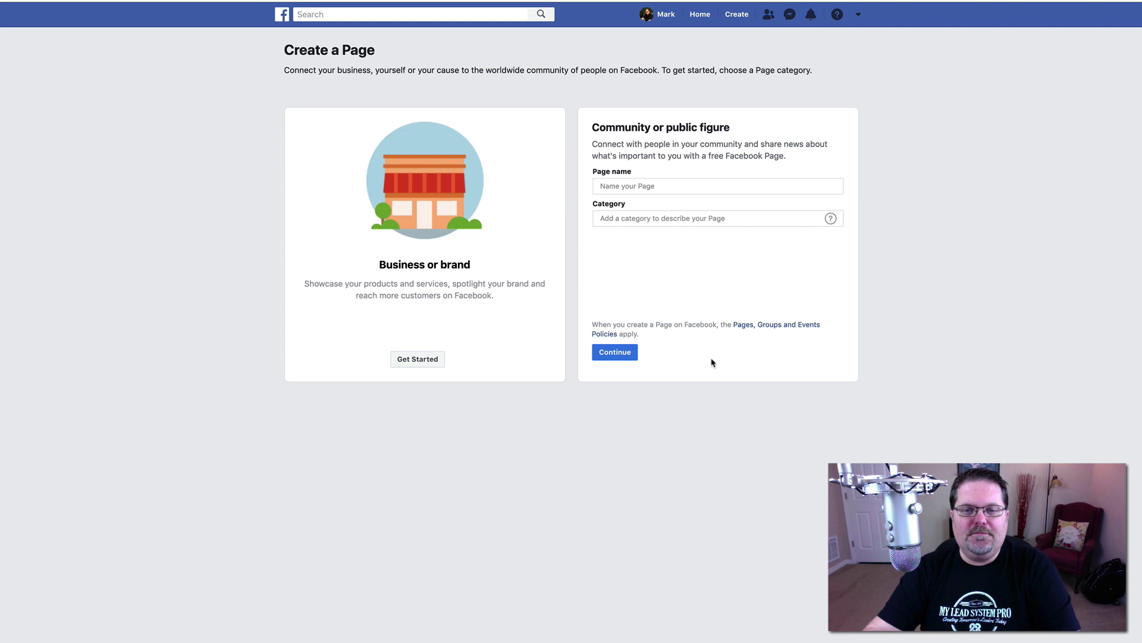
click(634, 185)
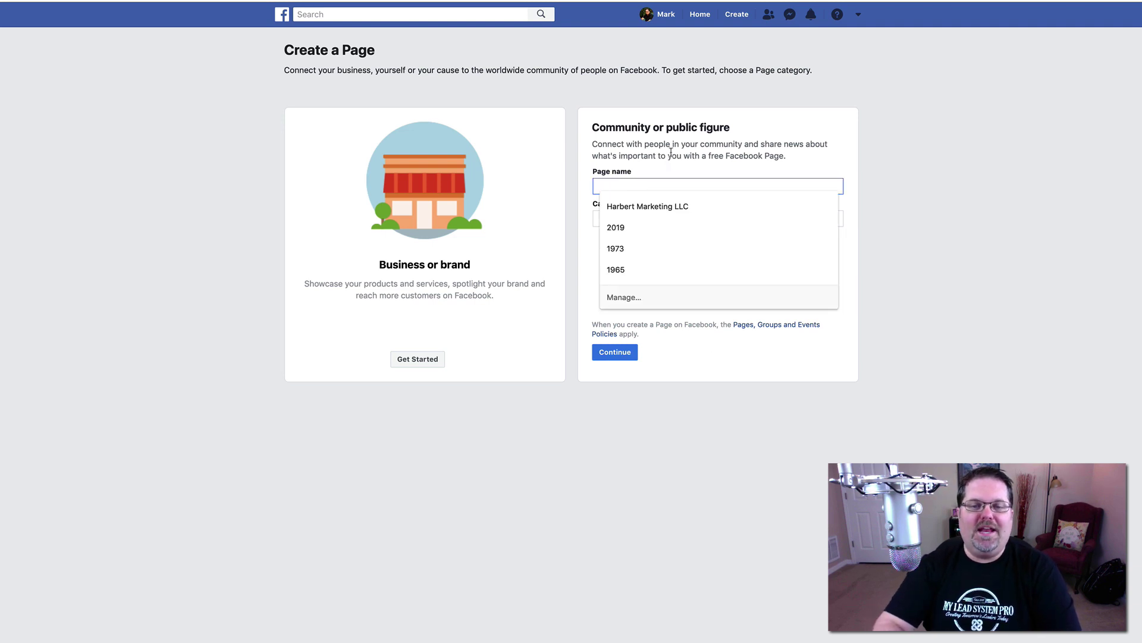
text(Mark Harb)
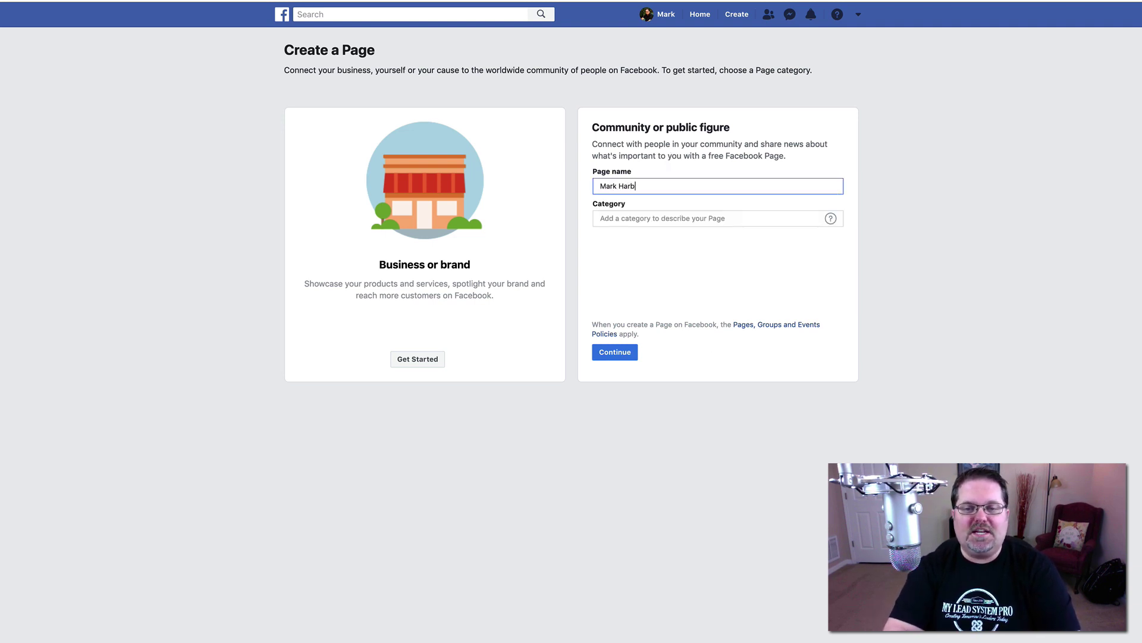
text(ert Test Page)
click(1003, 188)
Search the page categories for marketing and business terms and set the category to Entrepreneur
click(658, 219)
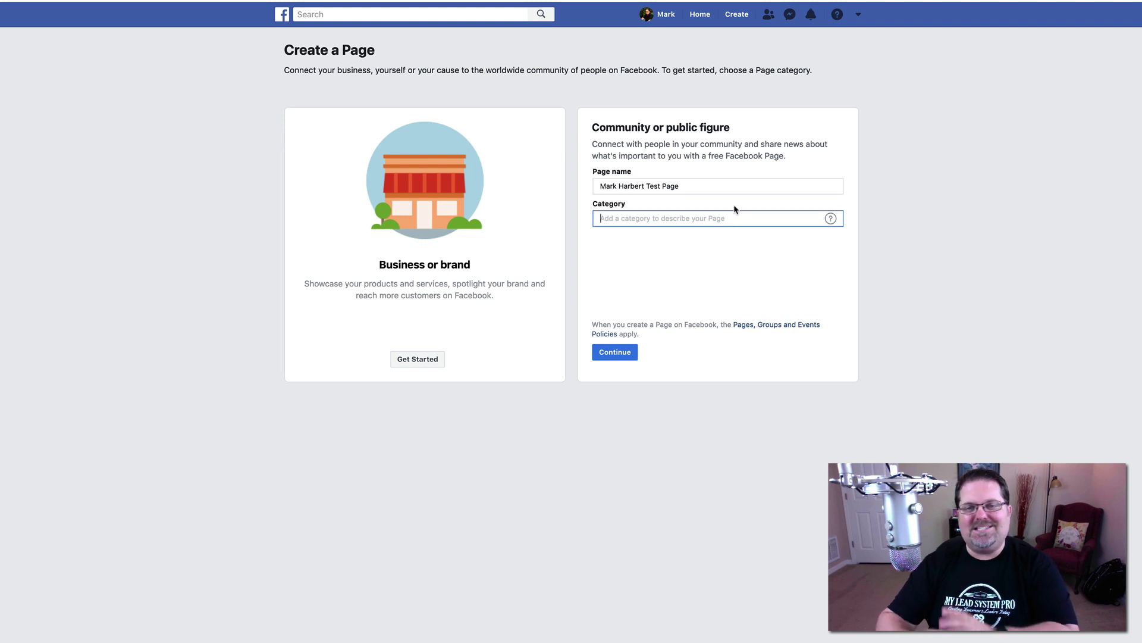
text(marketing)
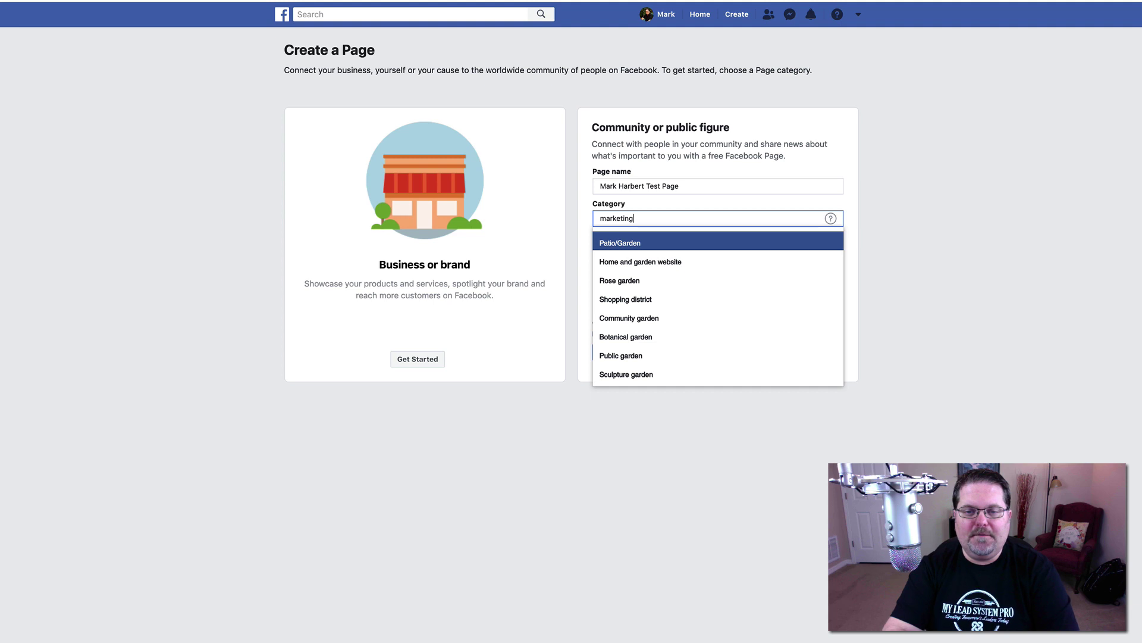
drag(656, 218, 581, 217)
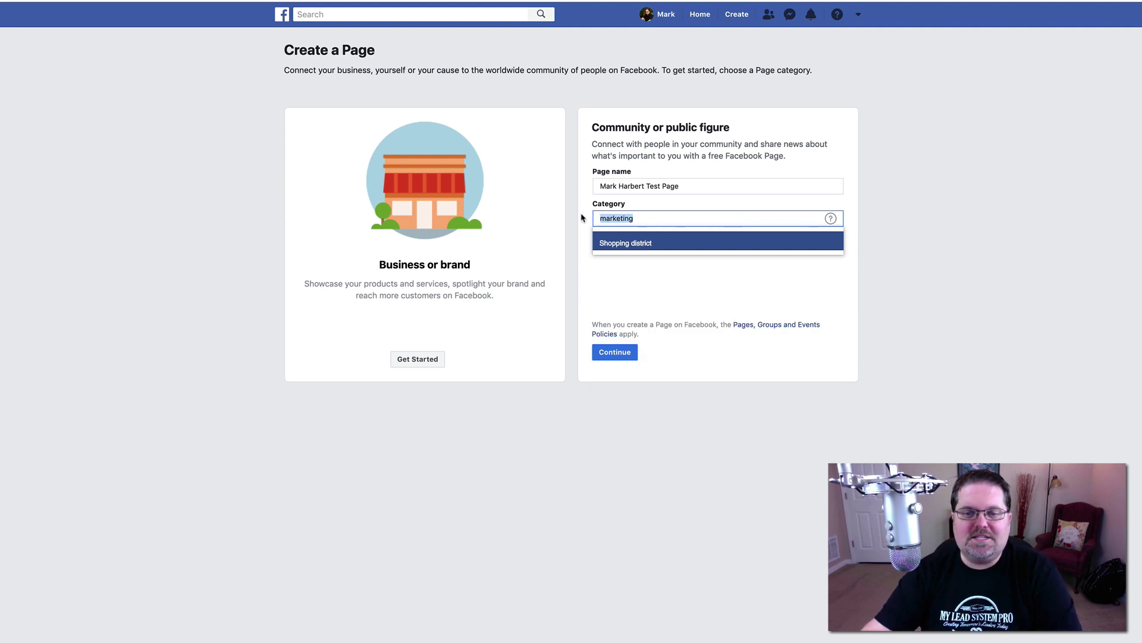
text(buse)
key(BackSpace)
text(ine)
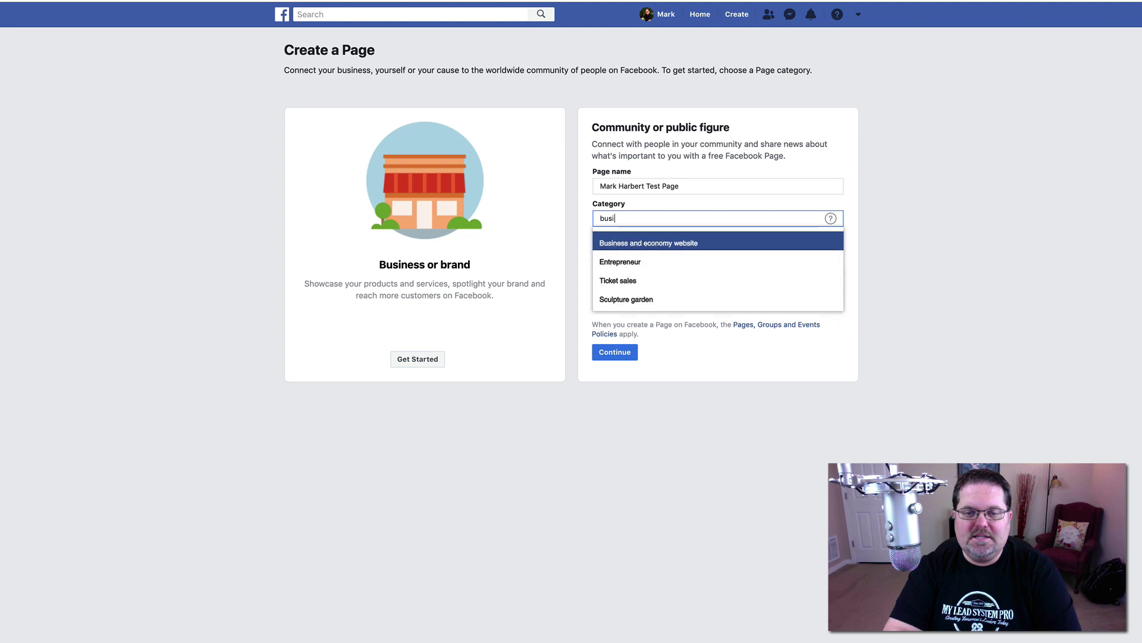
click(623, 262)
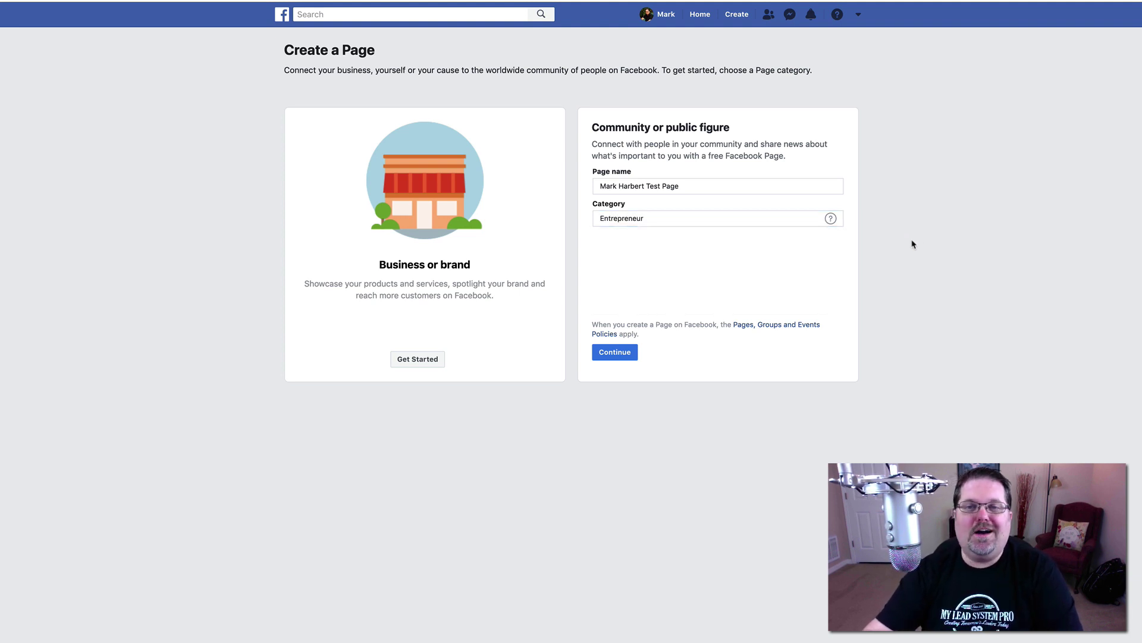
Continue with the entered page details and skip adding both the profile picture and the cover photo
click(619, 357)
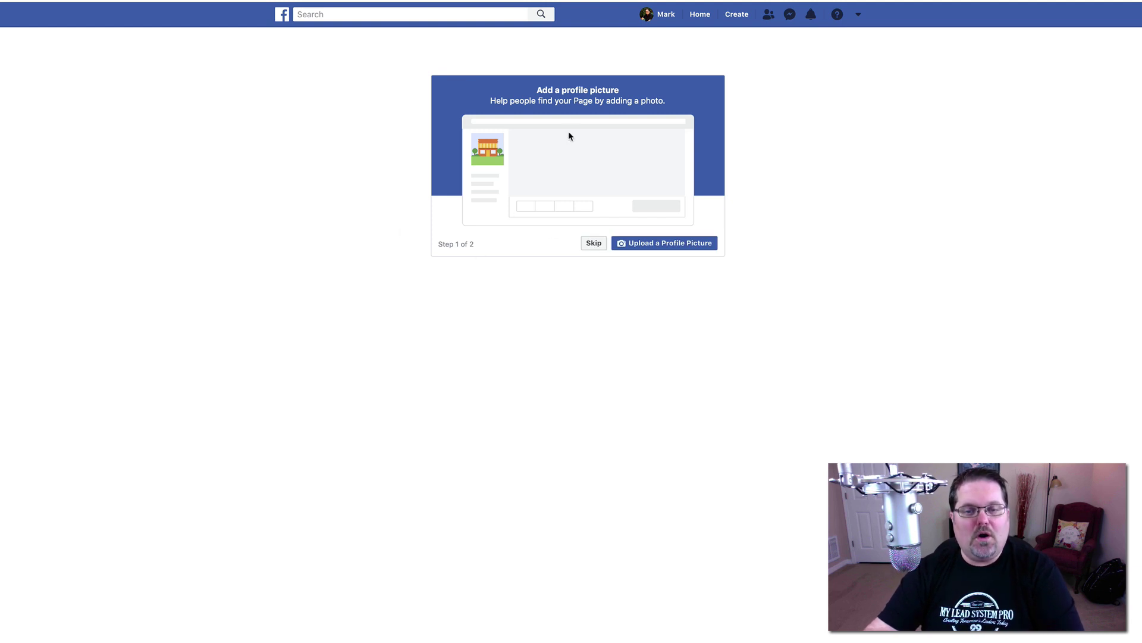
click(594, 245)
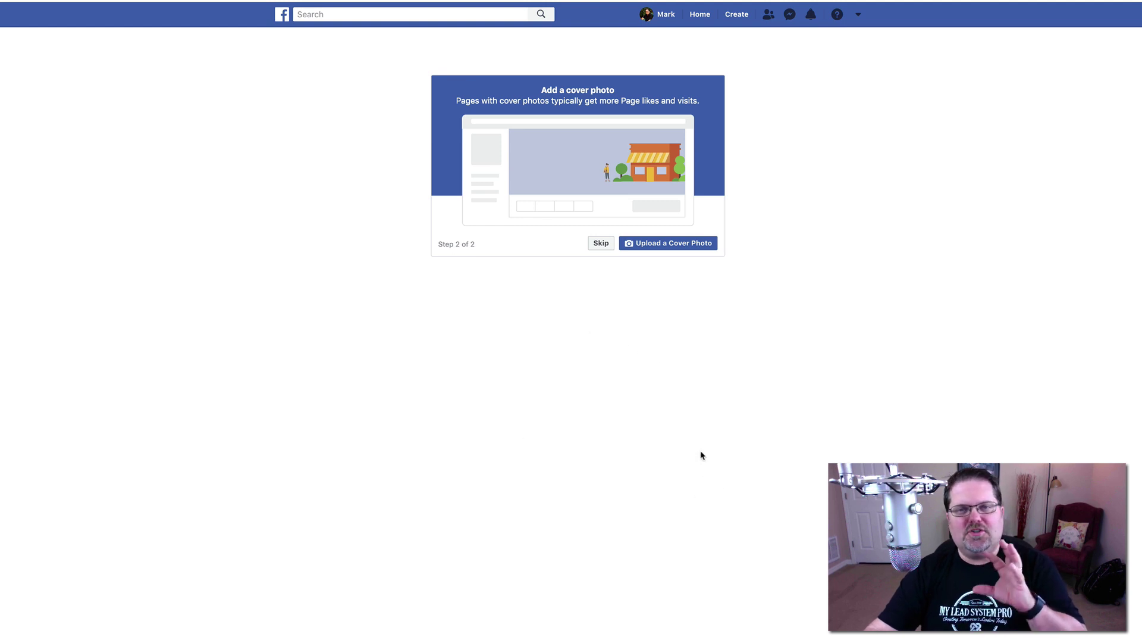
click(602, 245)
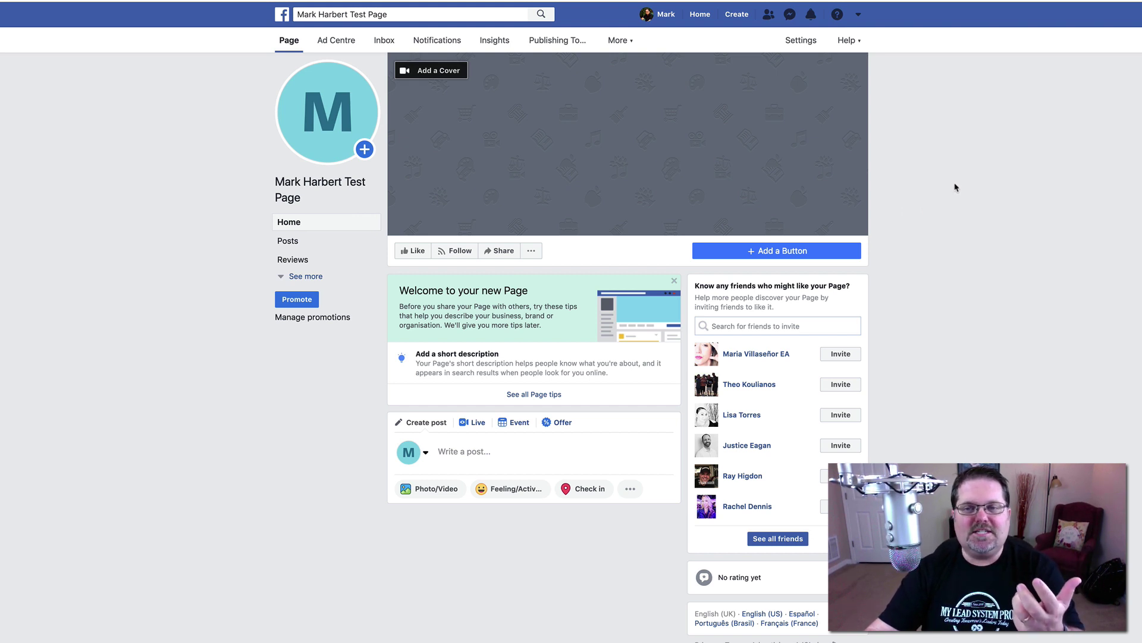
Set the page's visibility to unpublished, giving "The Page isn't finished yet" as the reason and no further feedback
click(797, 45)
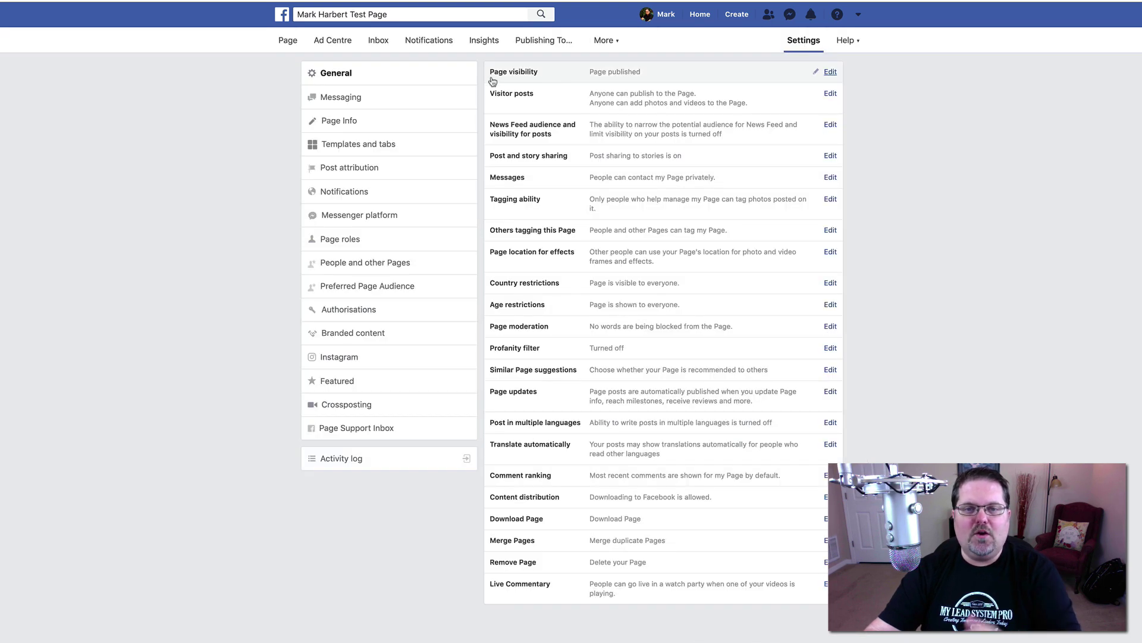
click(832, 74)
click(596, 84)
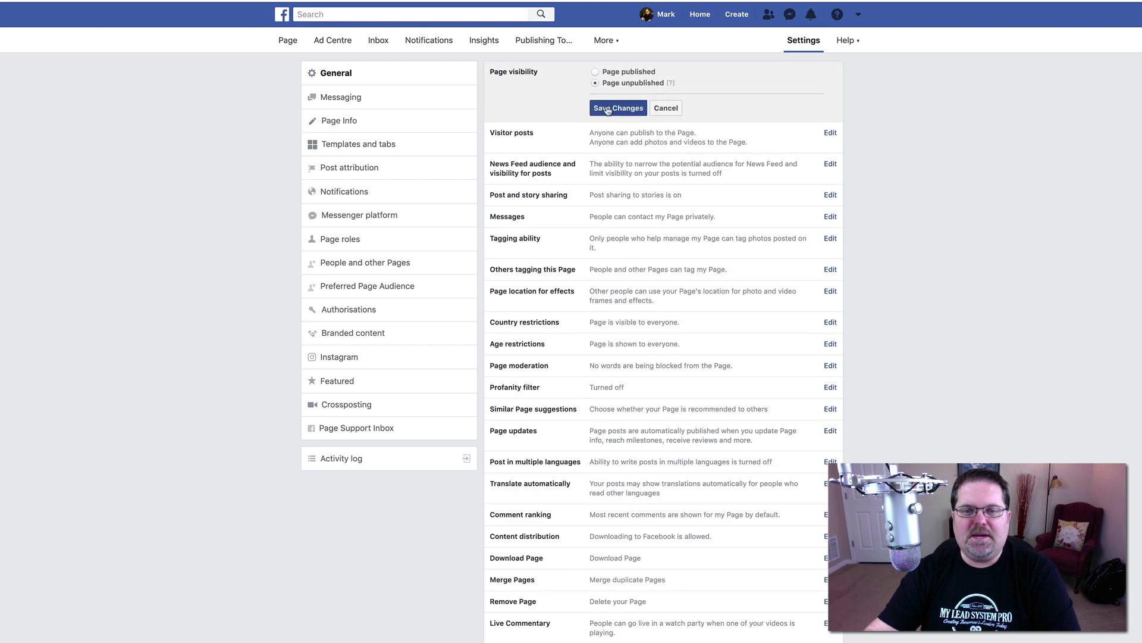
click(616, 109)
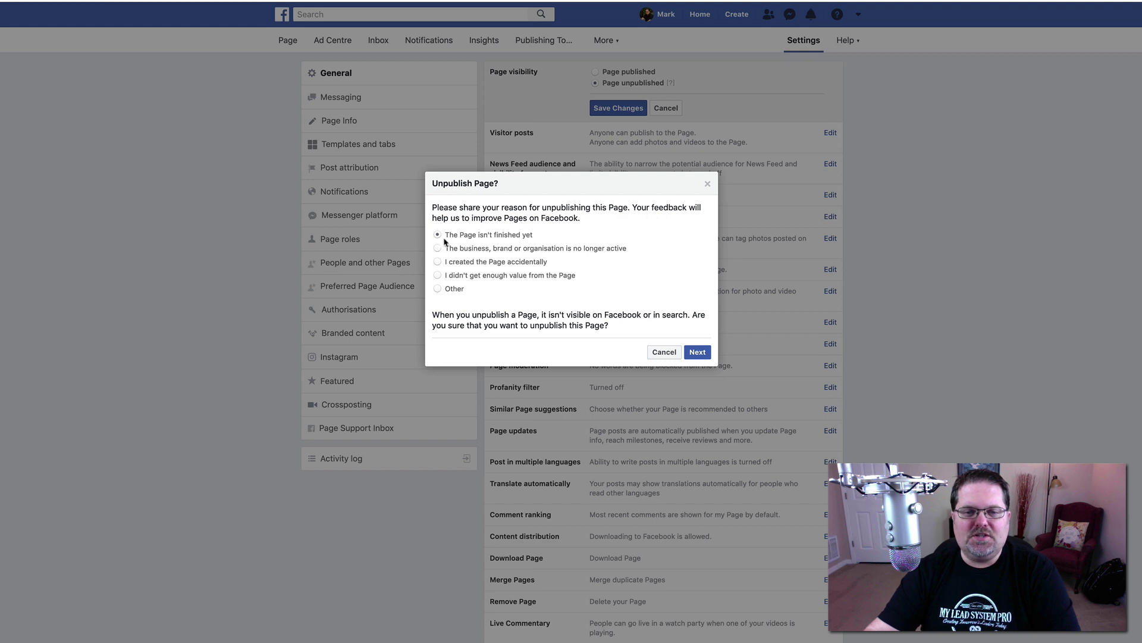
click(694, 353)
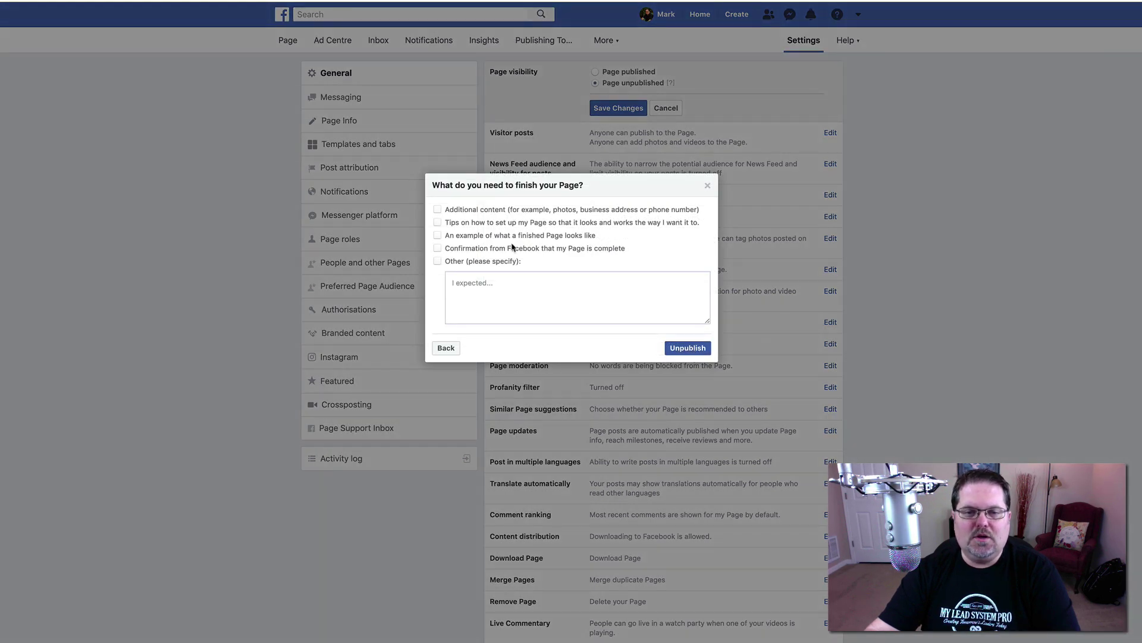
click(684, 350)
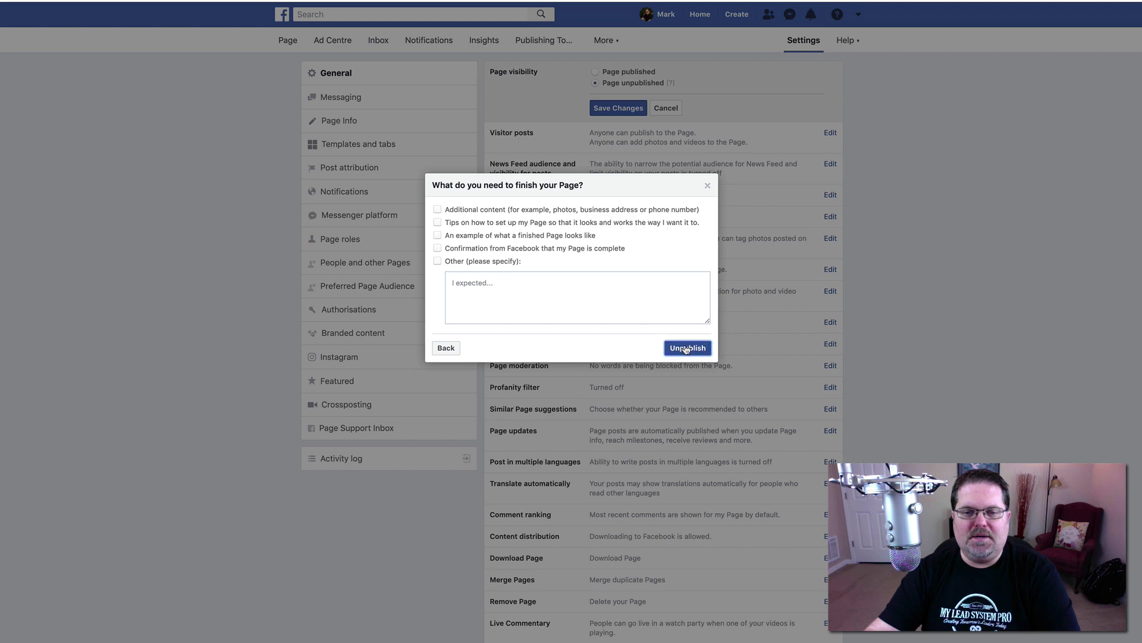
click(691, 292)
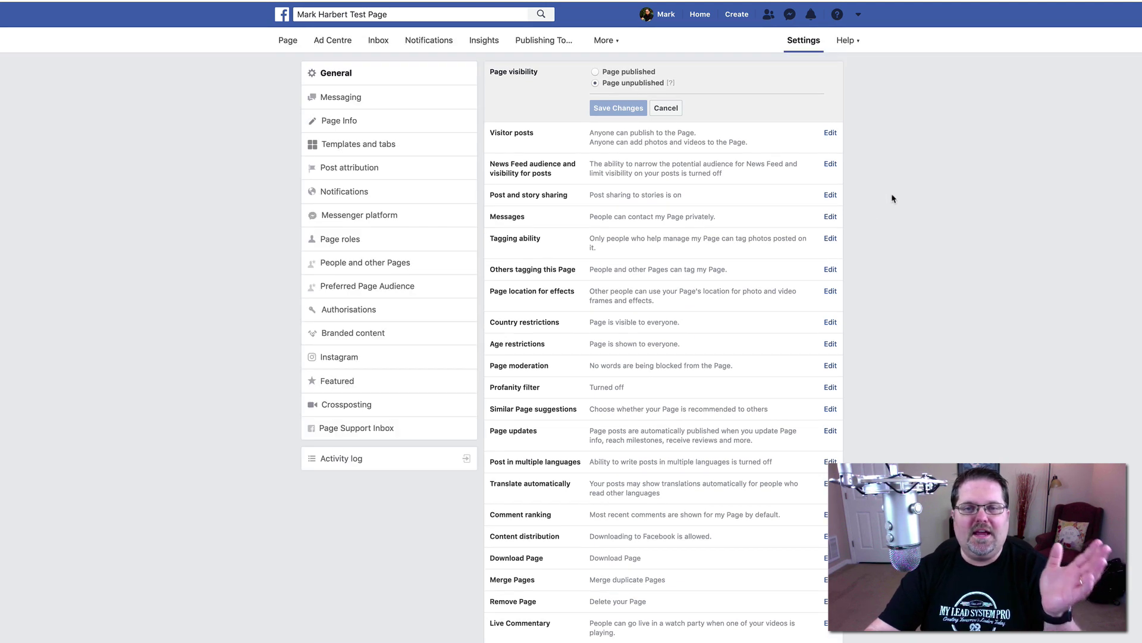
Return to the new page and start a photo upload for its profile picture
click(289, 42)
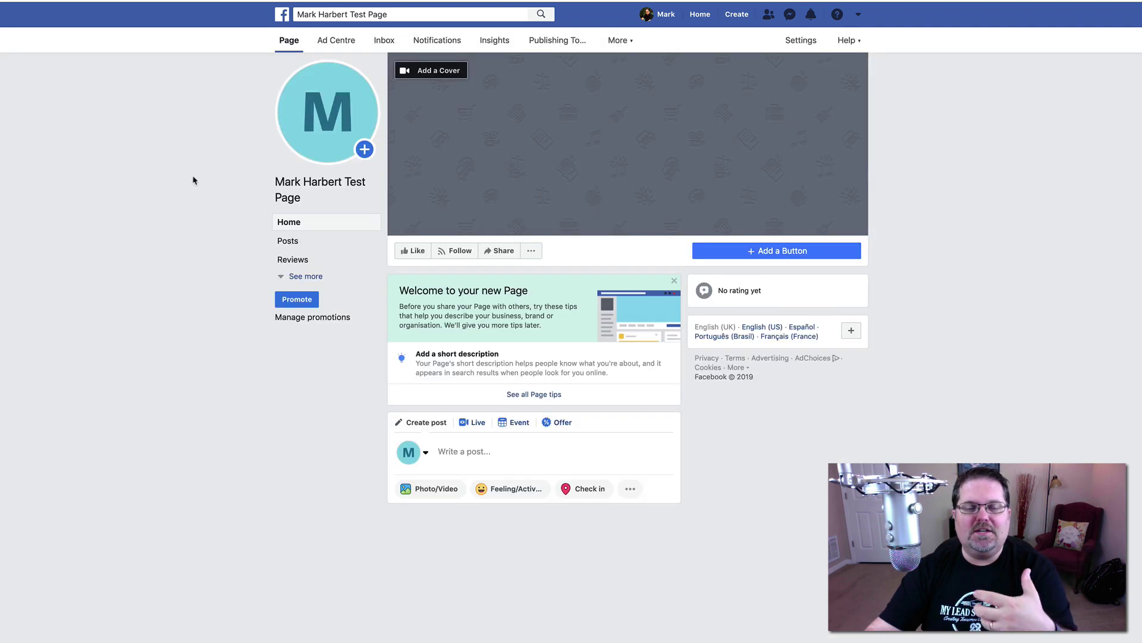
mouse_move(316, 142)
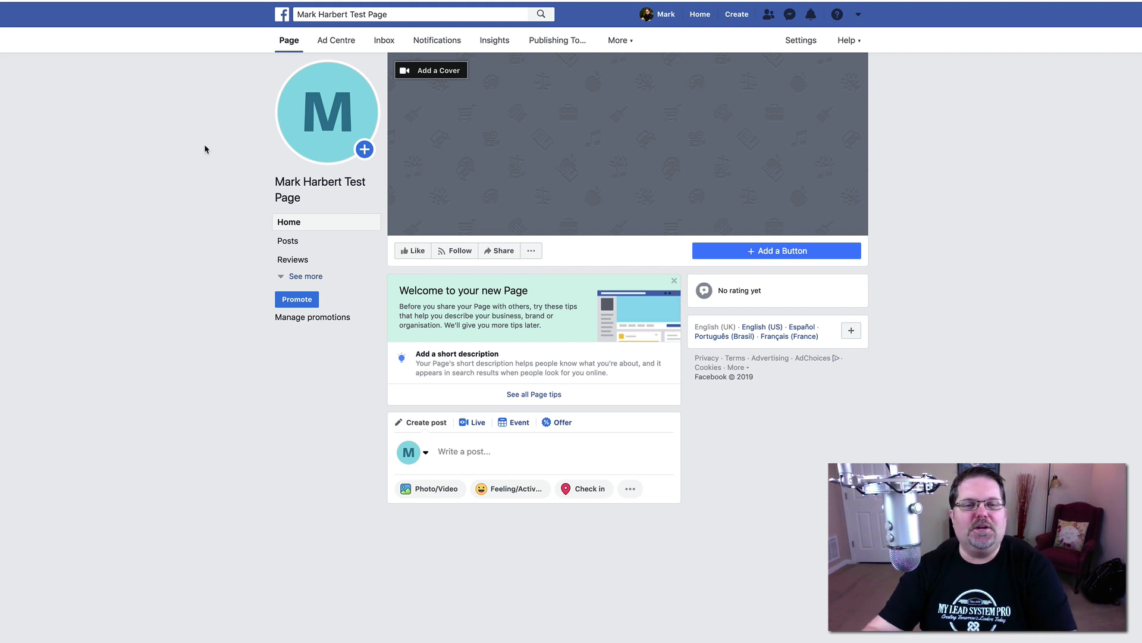
click(325, 139)
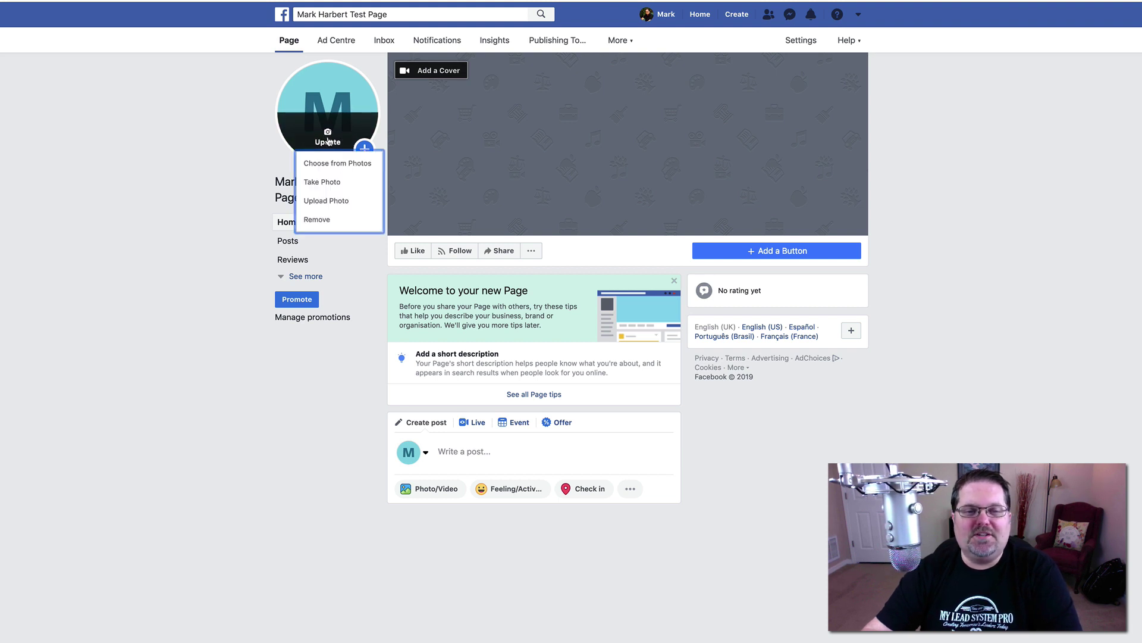
click(329, 201)
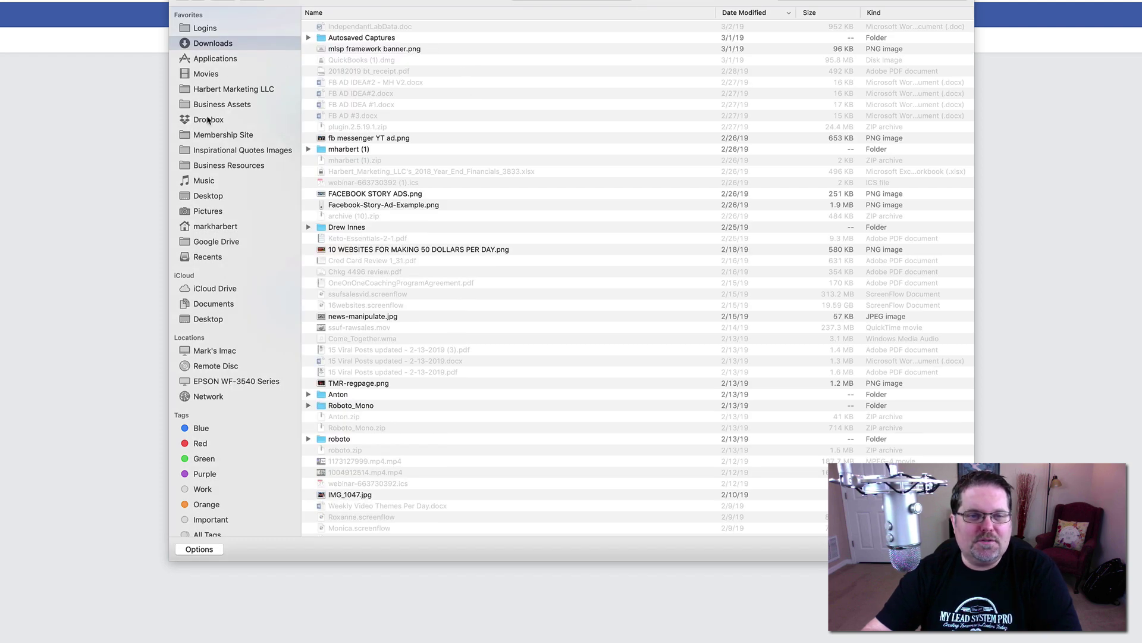
Browse from Business Assets to the Photos For Profiles folder and choose the long portrait JPEG as the profile picture
click(218, 167)
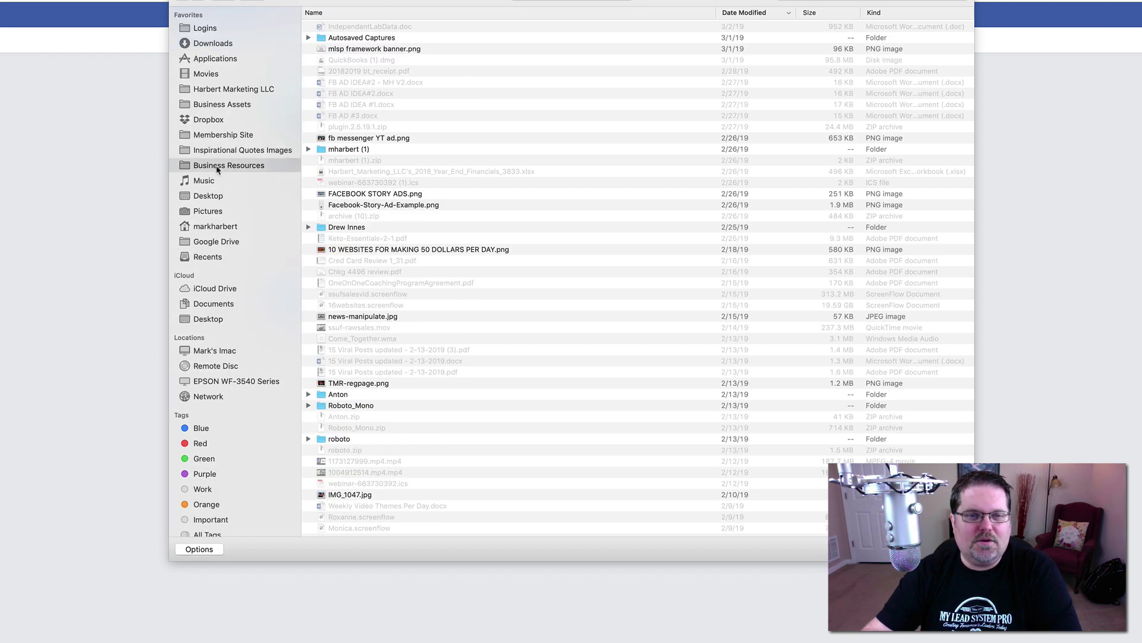
double_click(324, 28)
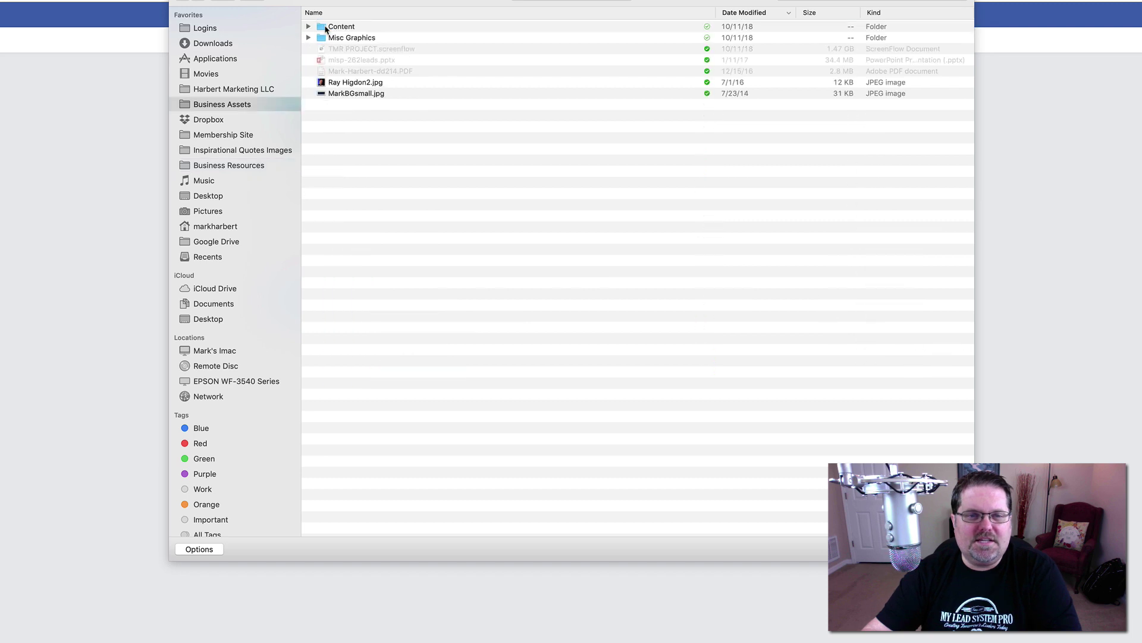
double_click(322, 28)
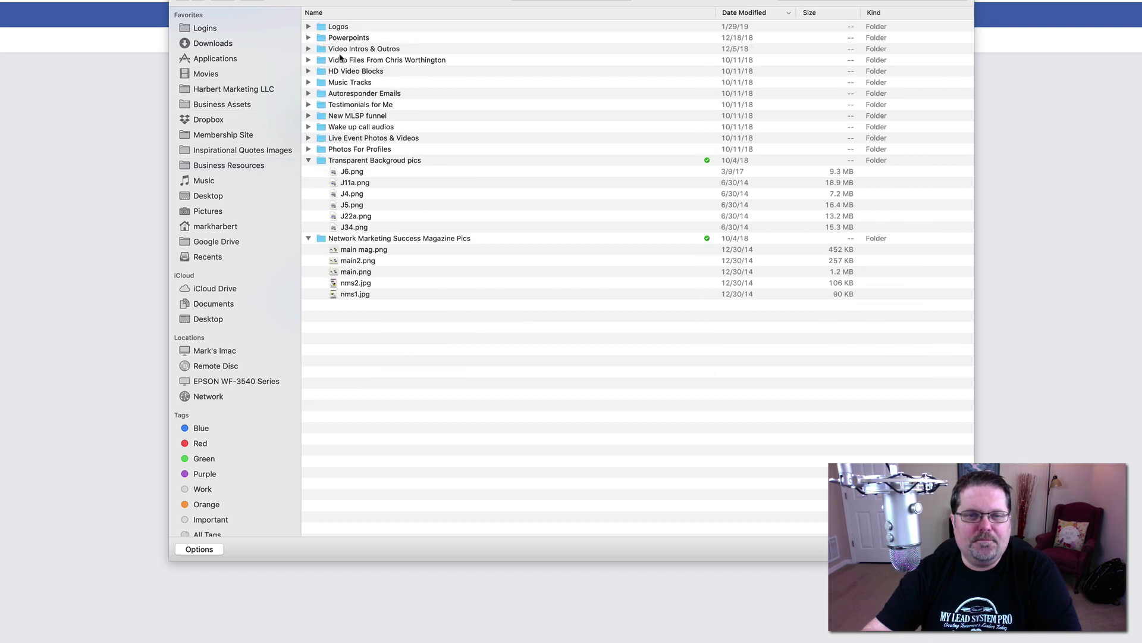
double_click(324, 149)
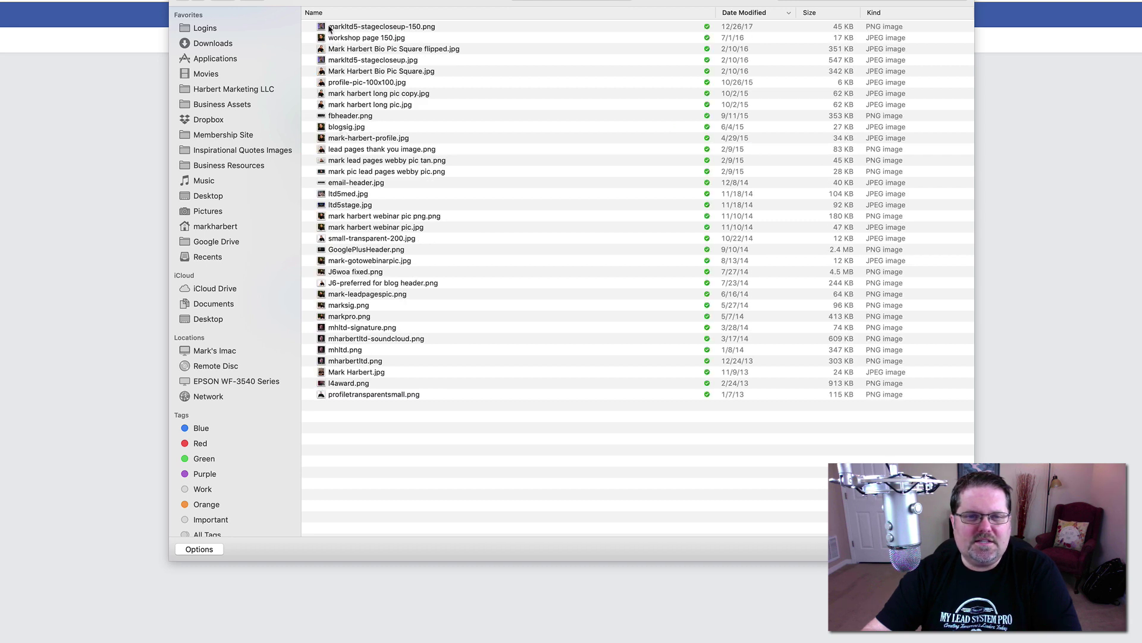
double_click(335, 106)
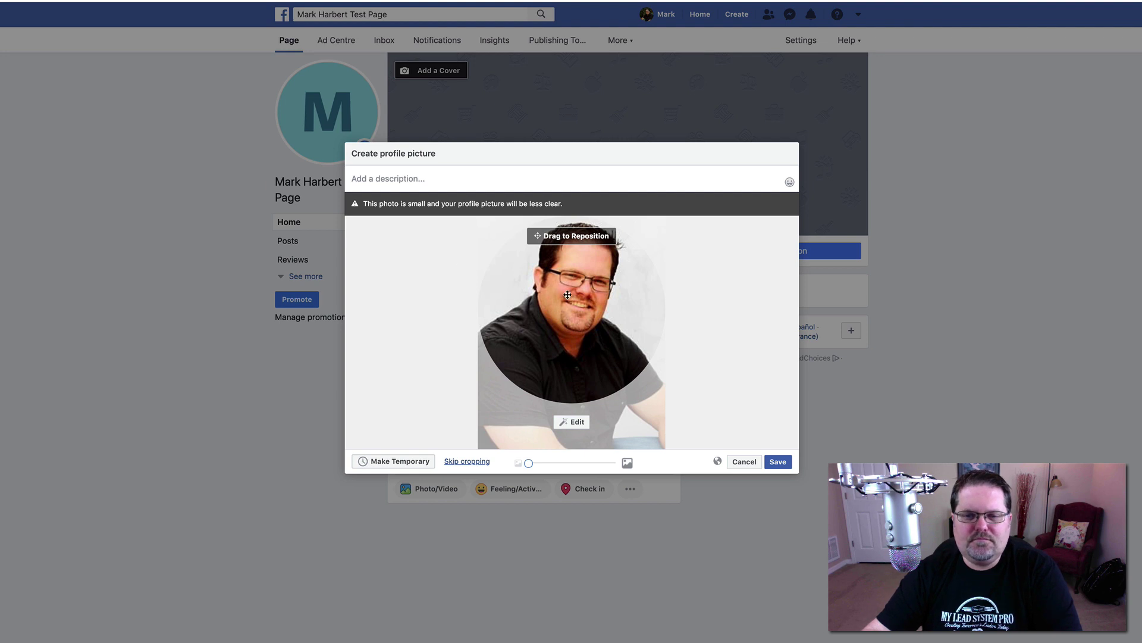
Check the portrait's position and zoom in the circular crop and save it as the page's profile picture
mouse_move(583, 305)
mouse_down()
mouse_move(580, 287)
mouse_move(569, 310)
mouse_up()
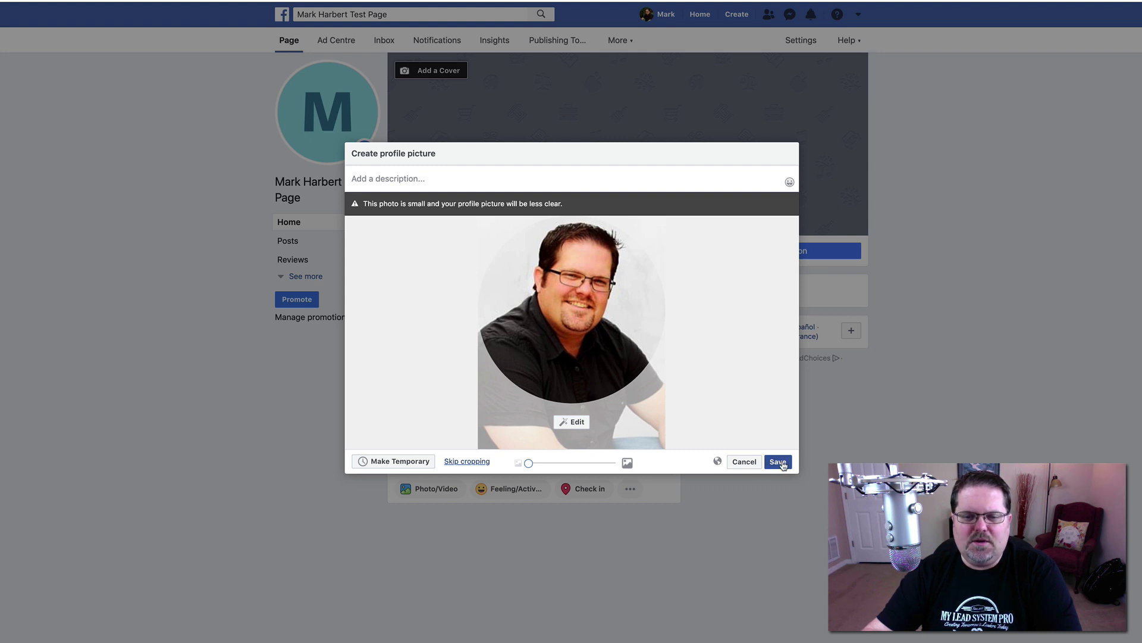
mouse_move(529, 462)
mouse_down()
mouse_move(586, 463)
mouse_move(529, 462)
mouse_up()
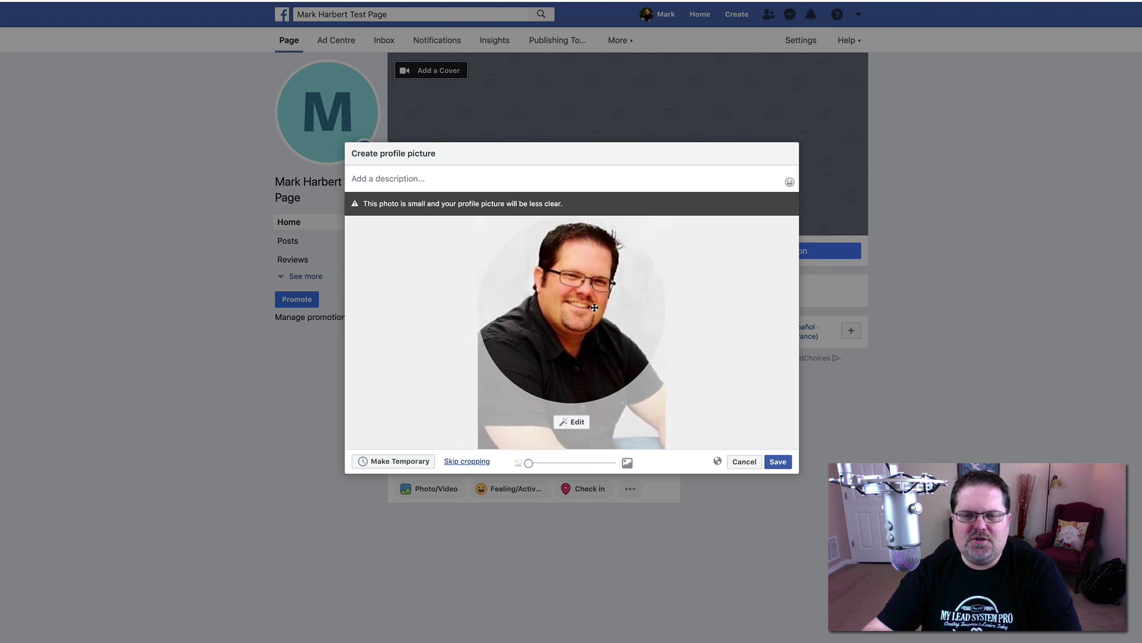
click(783, 462)
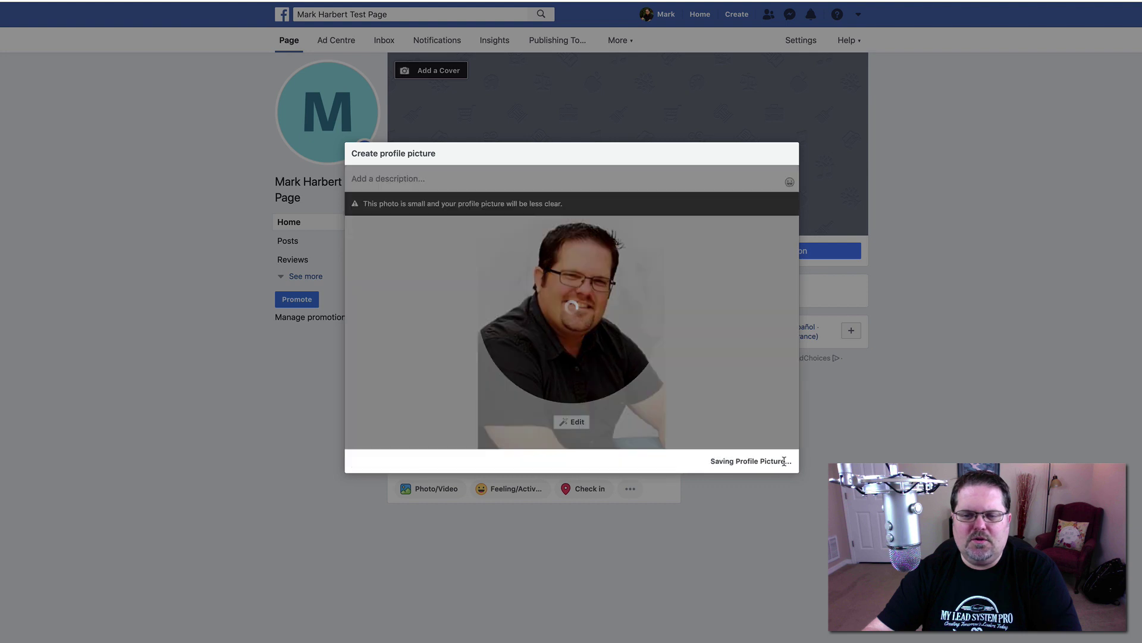
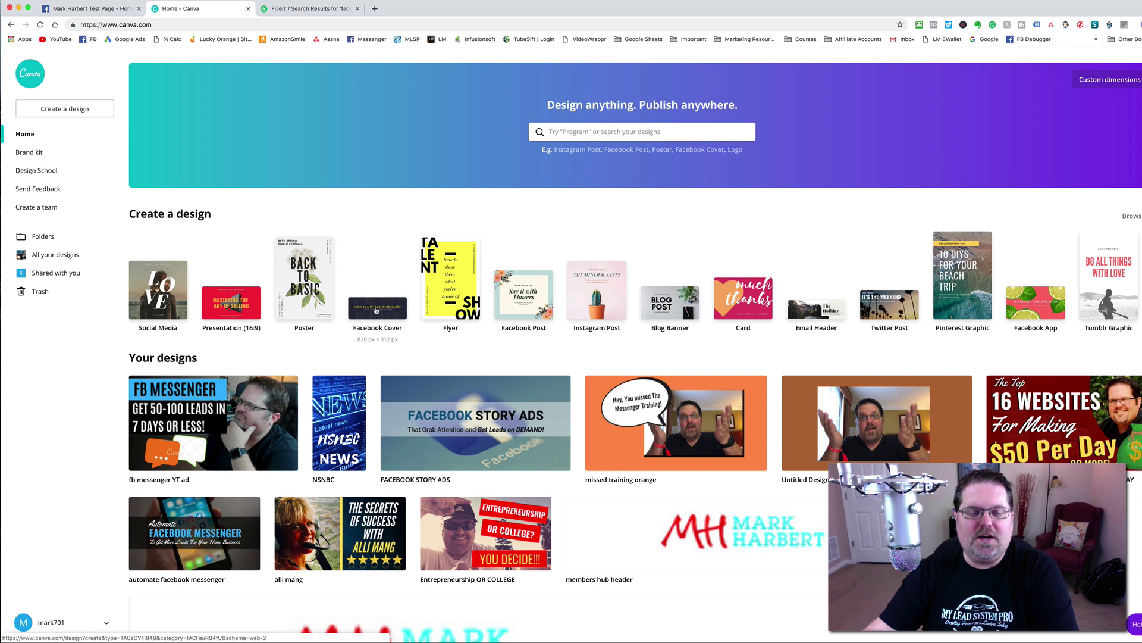
Create a new Facebook Cover design in Canva and apply the black-and-white HUSTLE template to it
click(376, 310)
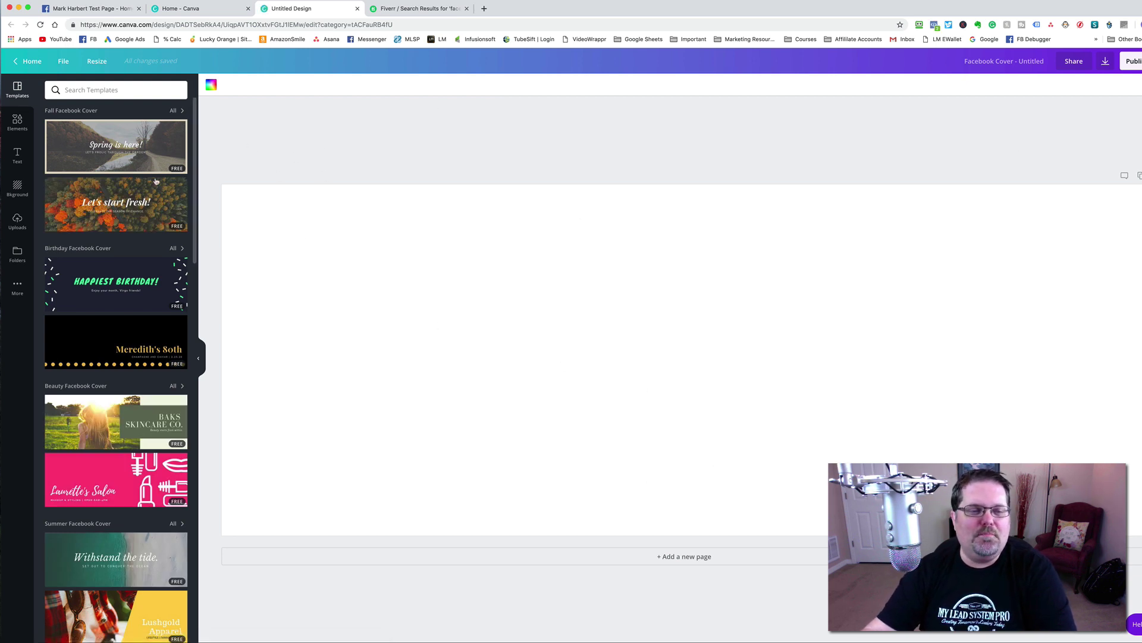
scroll(122, 205, down, 5)
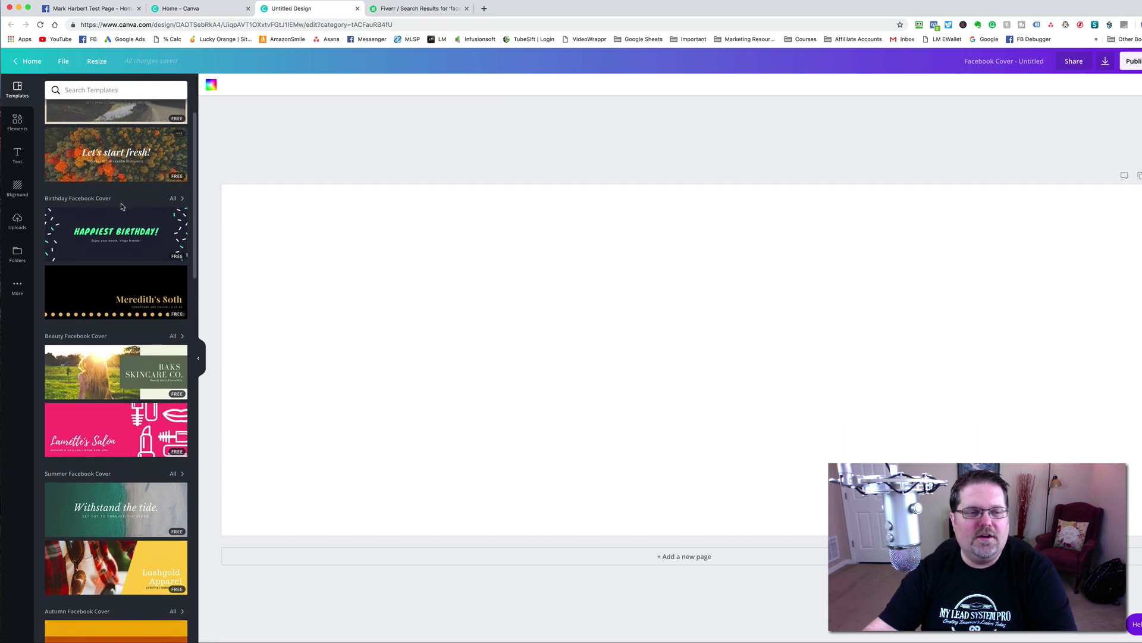
scroll(132, 337, down, 4)
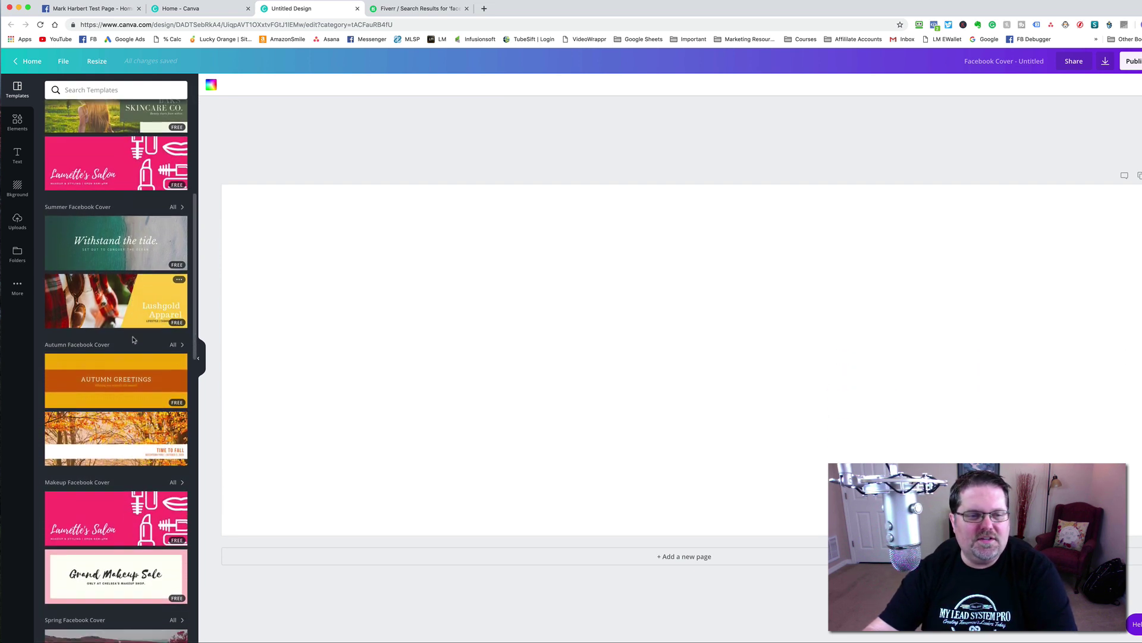
scroll(135, 341, down, 9)
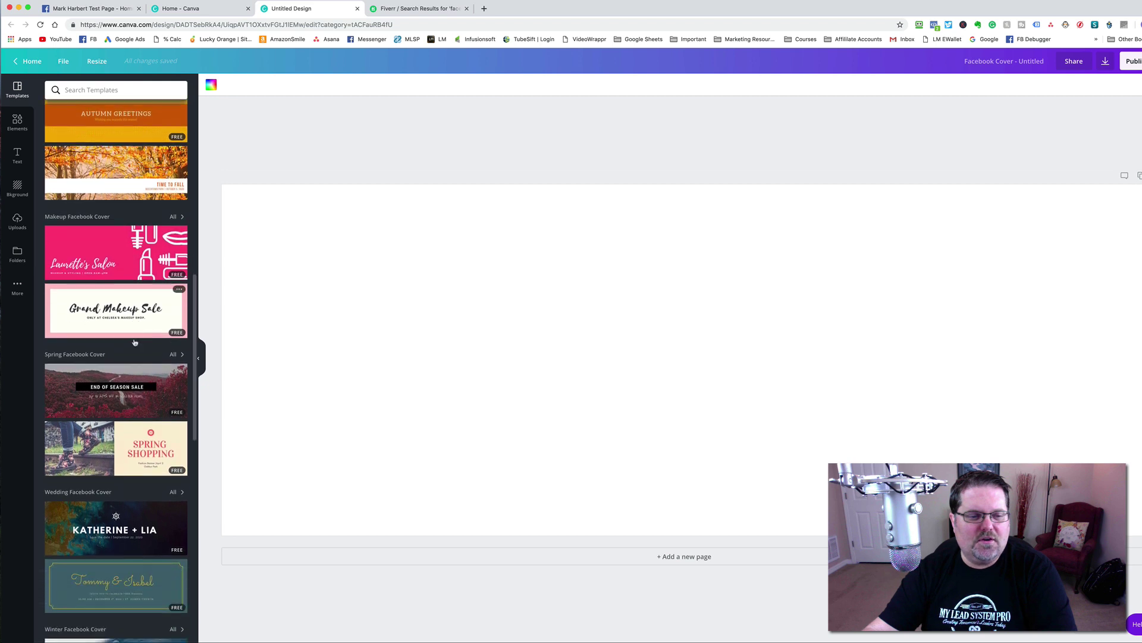
scroll(137, 344, down, 5)
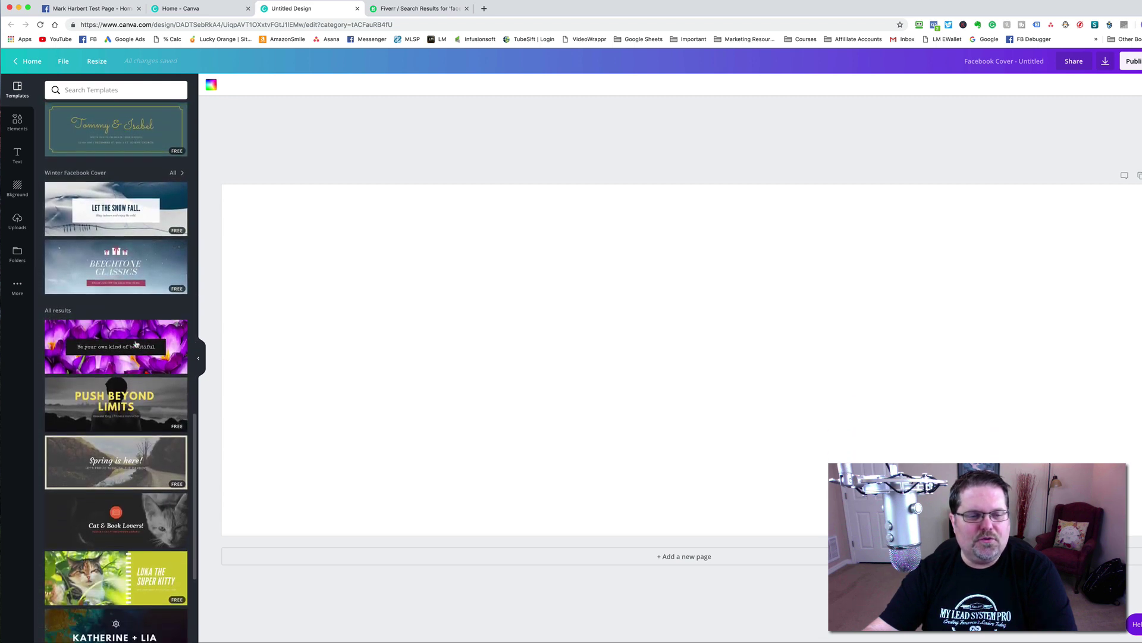
scroll(137, 347, down, 5)
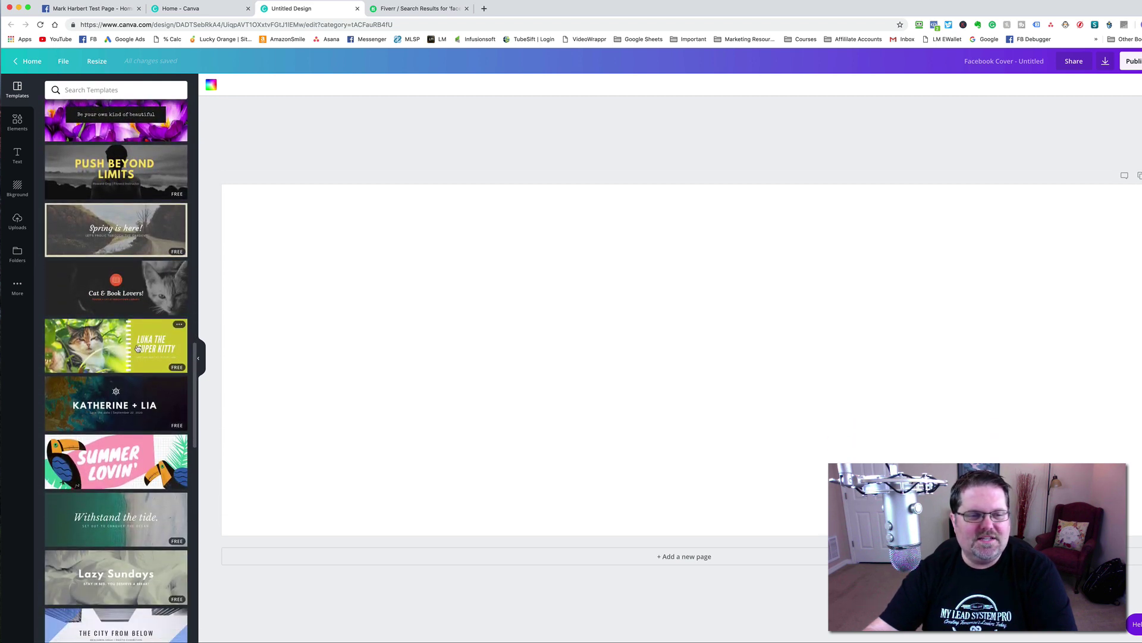
scroll(137, 351, down, 3)
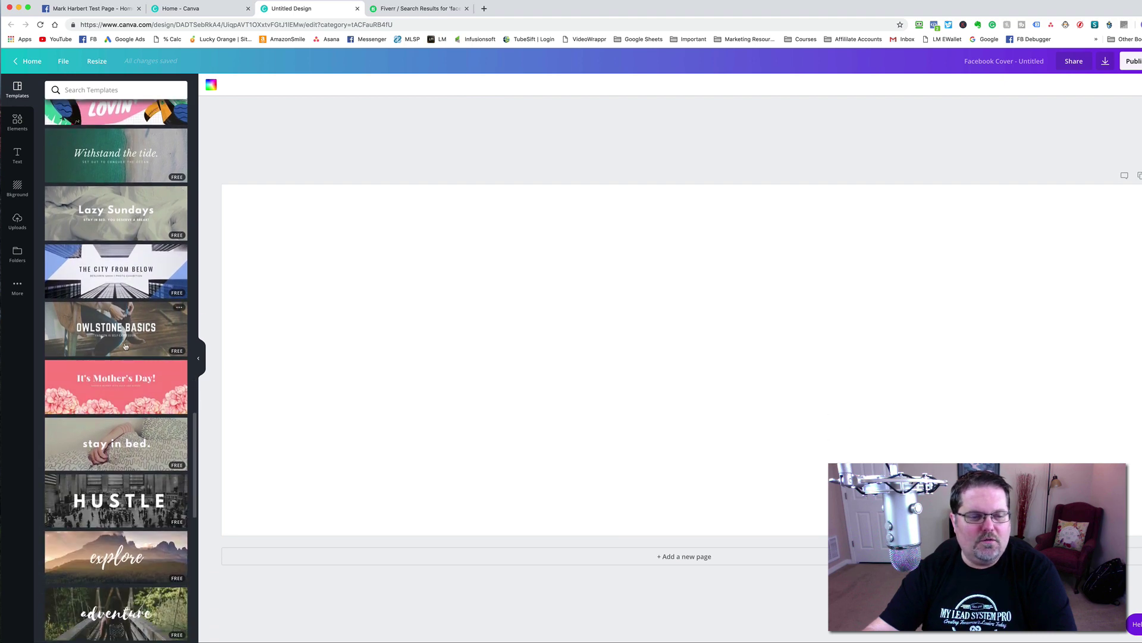
scroll(125, 347, down, 3)
click(121, 363)
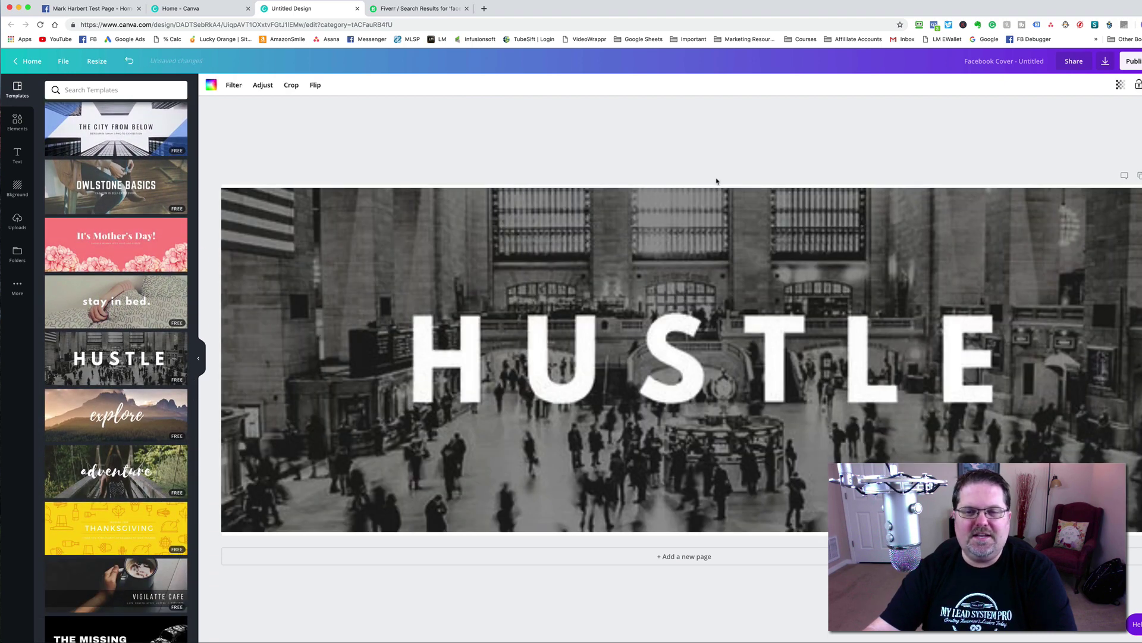
click(949, 361)
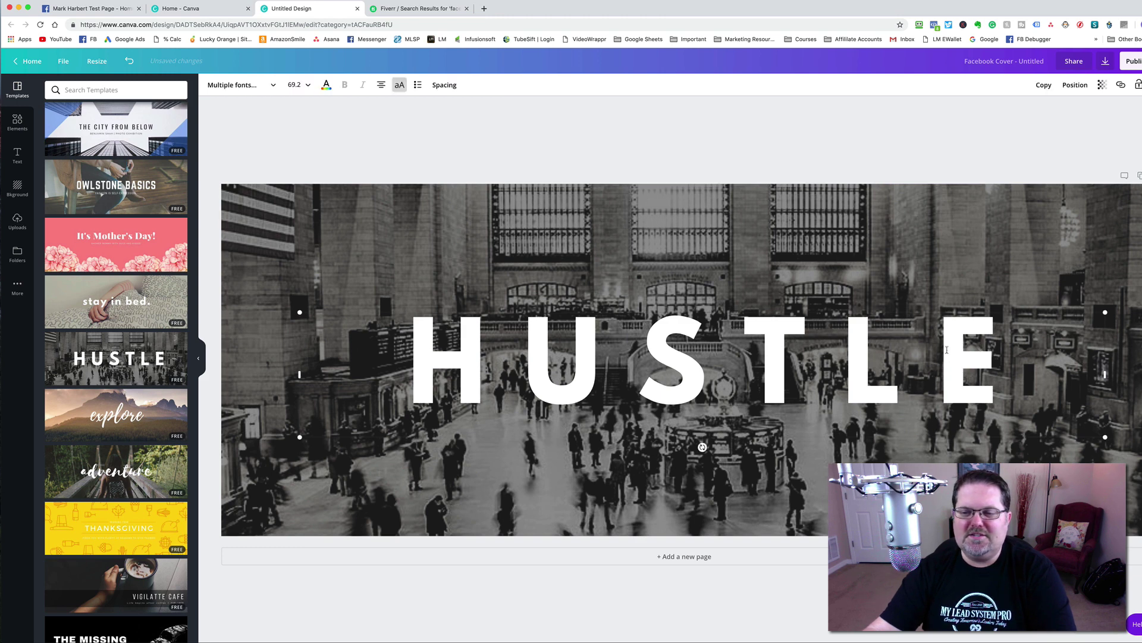
drag(949, 362, 651, 350)
drag(1011, 346, 500, 327)
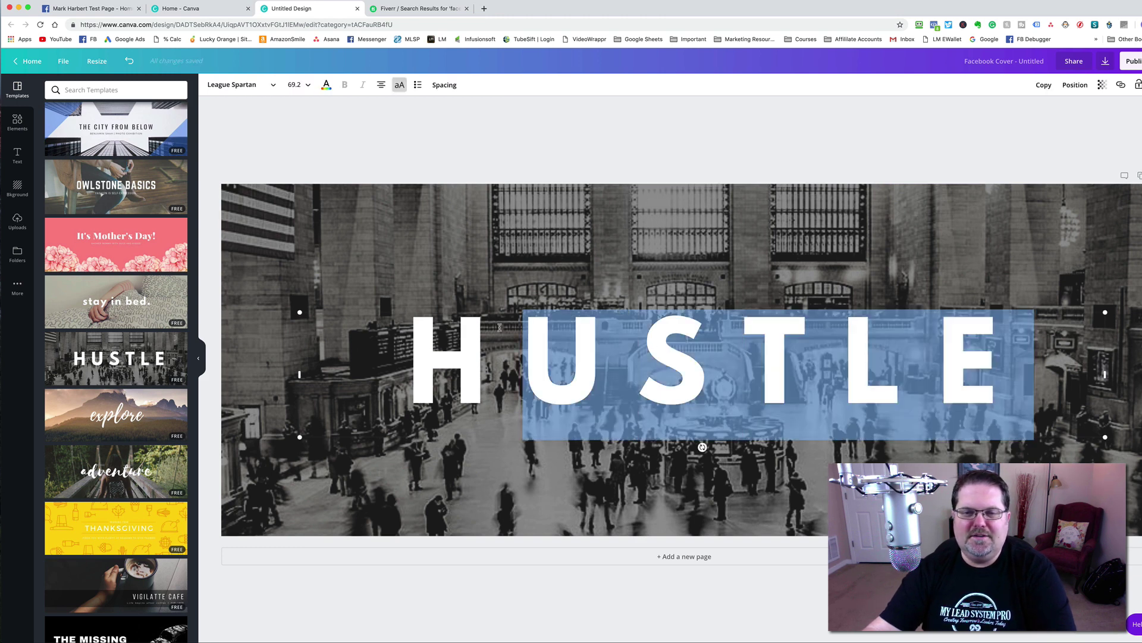
click(651, 129)
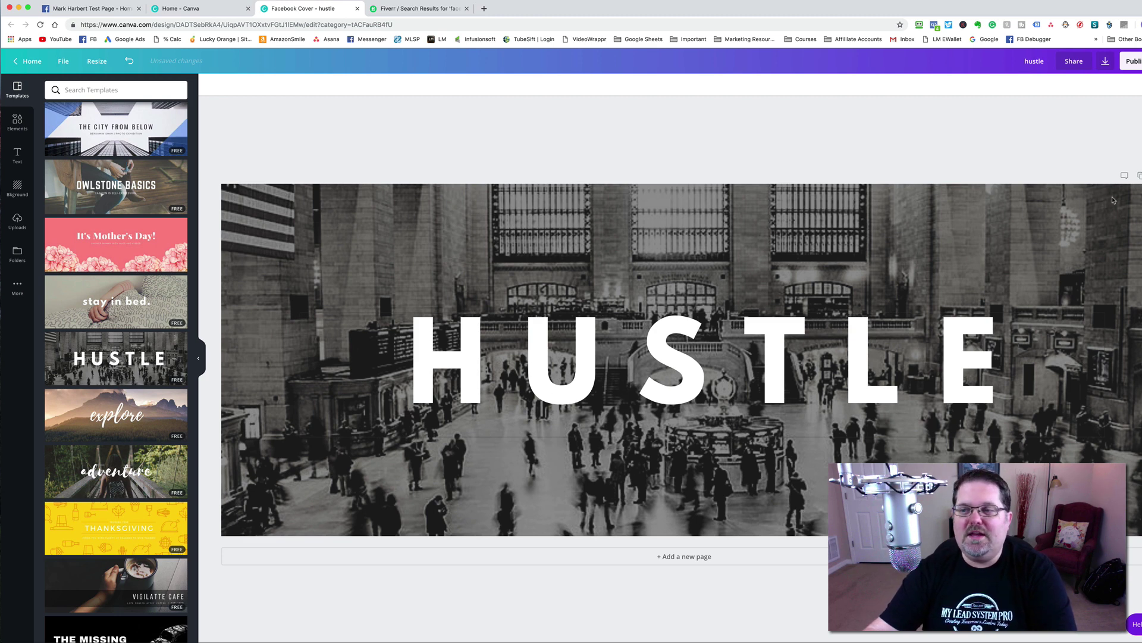
Download the HUSTLE cover design as a PNG image
click(1132, 61)
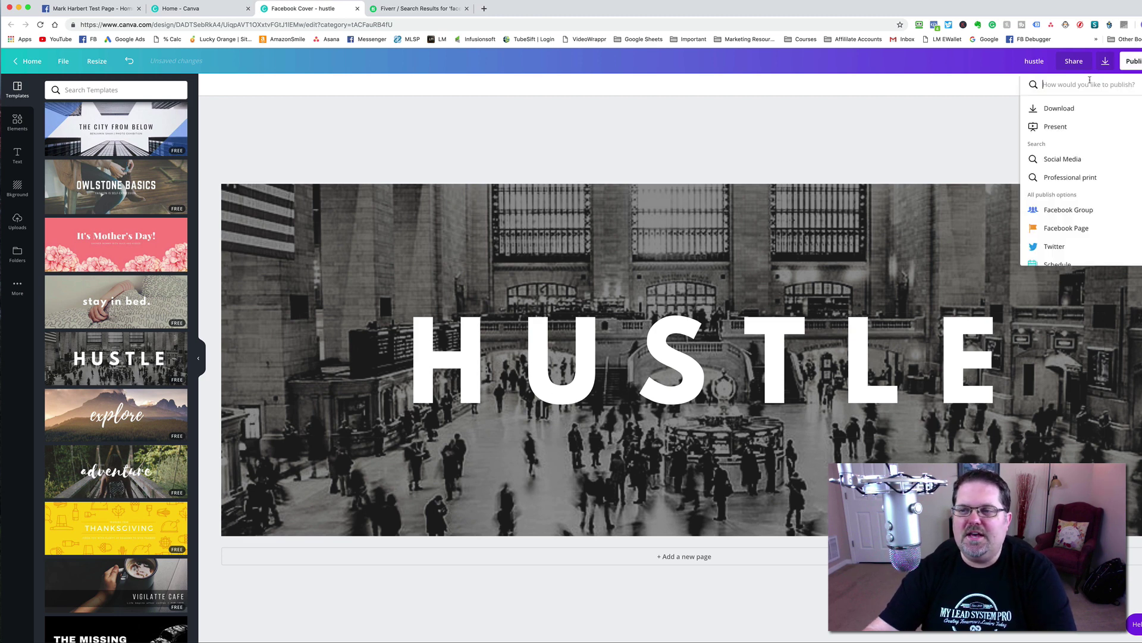
click(1053, 108)
click(1032, 164)
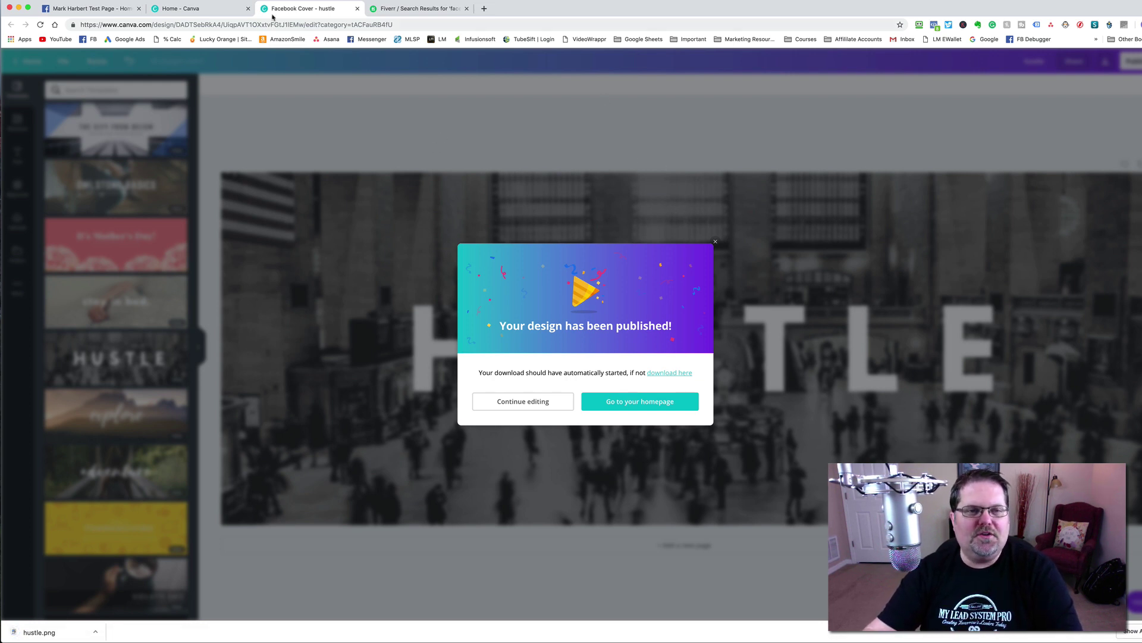
Switch to the Facebook page, upload hustle.png from the Downloads folder as its cover photo and save the cover
click(109, 12)
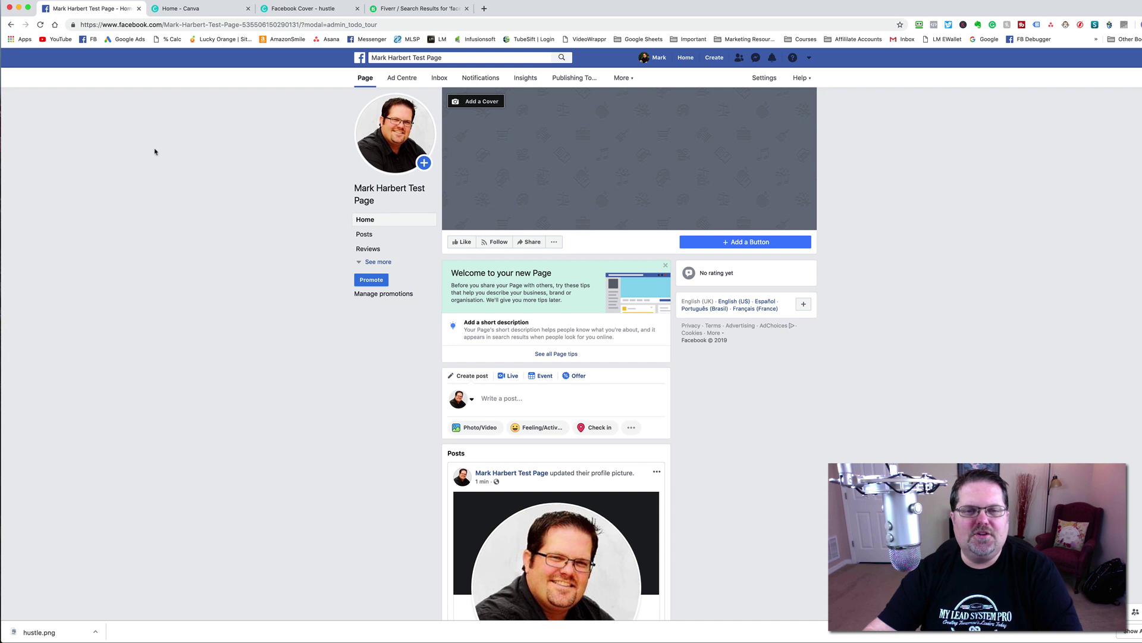
click(479, 101)
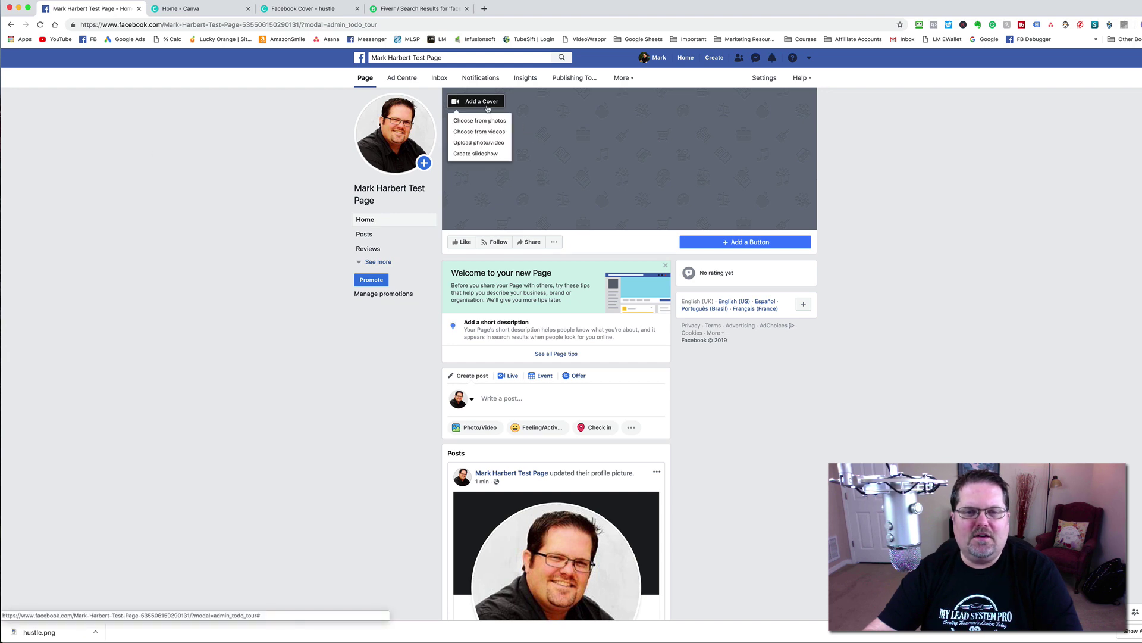
click(463, 143)
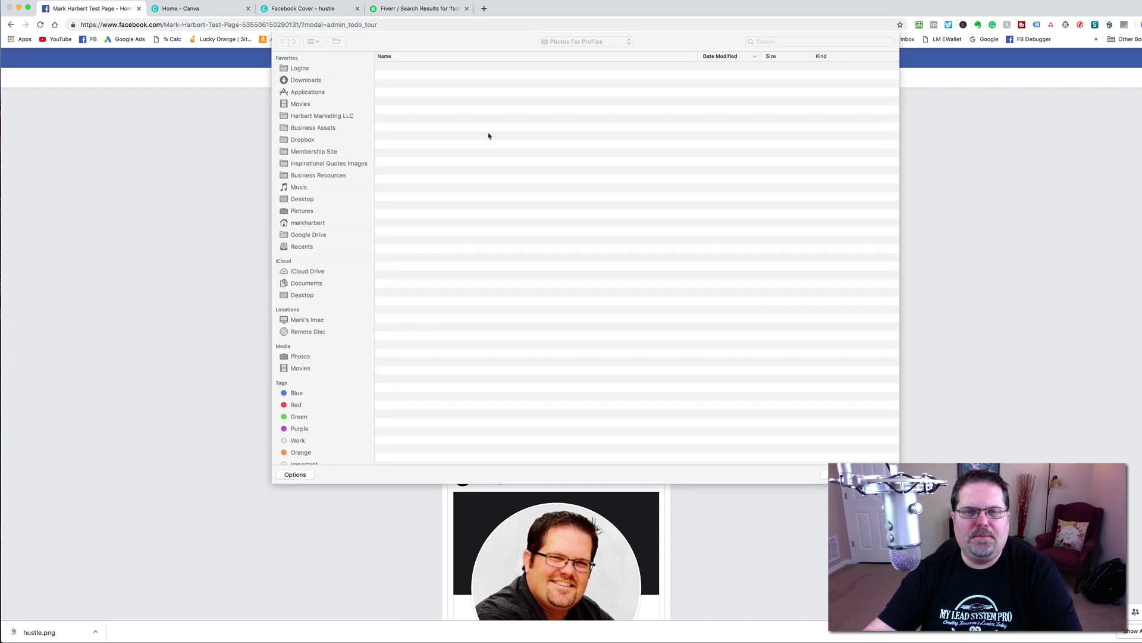
click(315, 85)
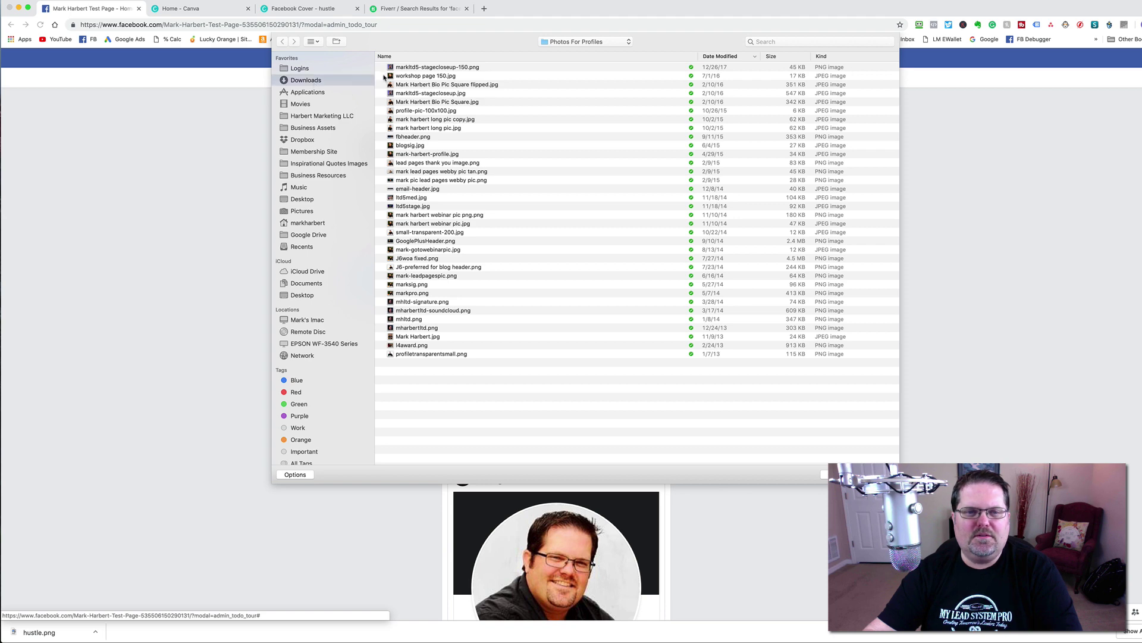
double_click(409, 68)
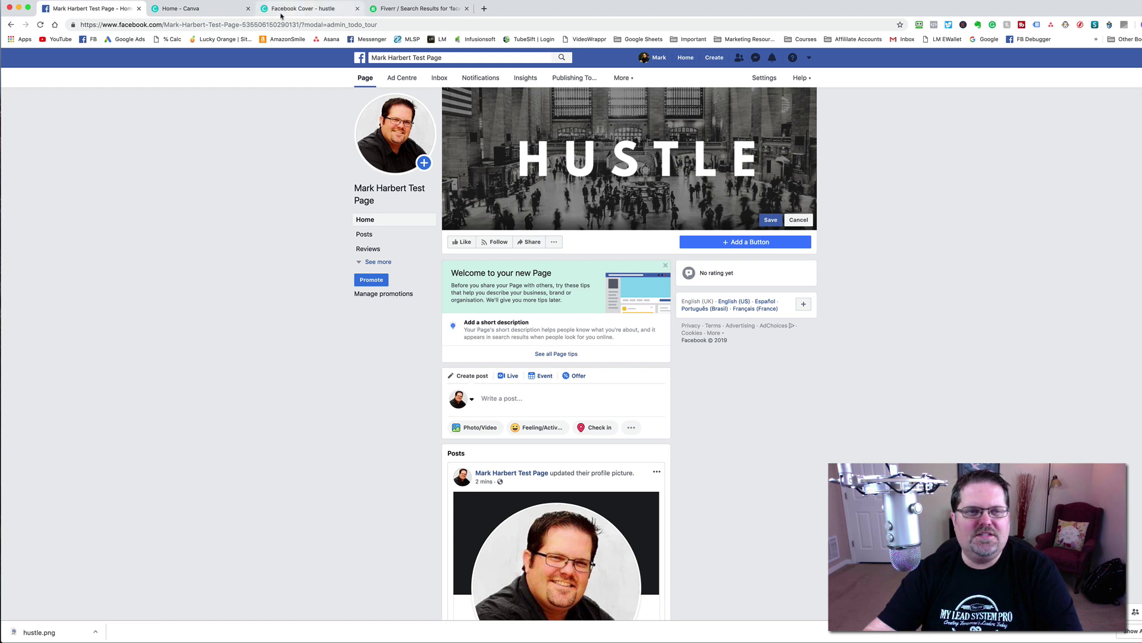
click(211, 13)
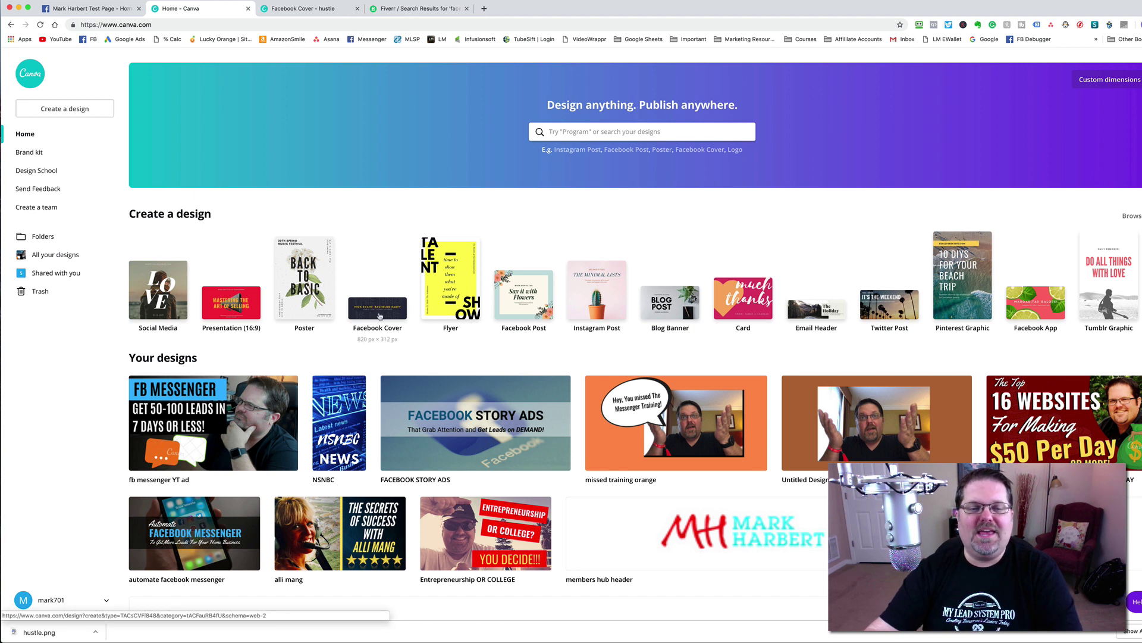
click(119, 10)
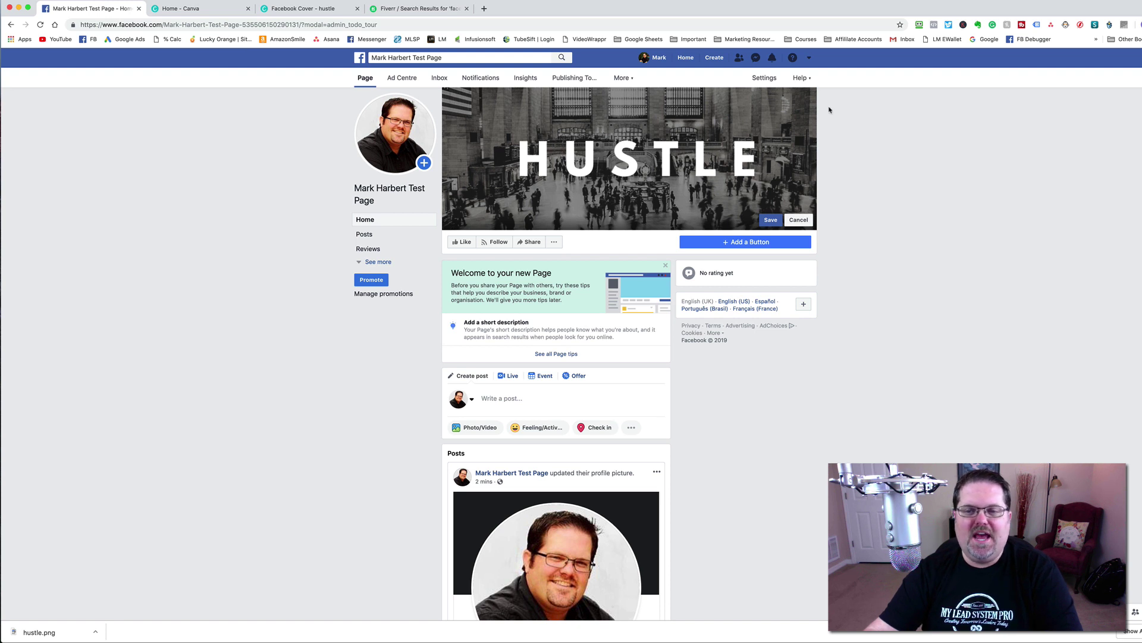
click(770, 220)
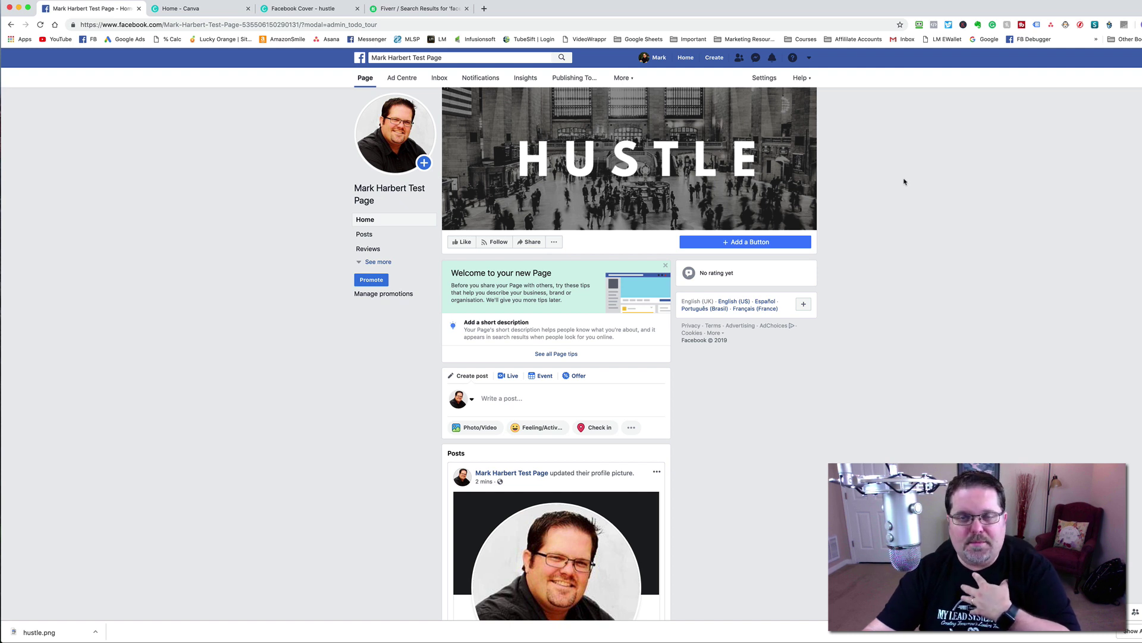
Switch to Fiverr and examine the "facebook page header" search term and the design gigs listed for it
click(403, 14)
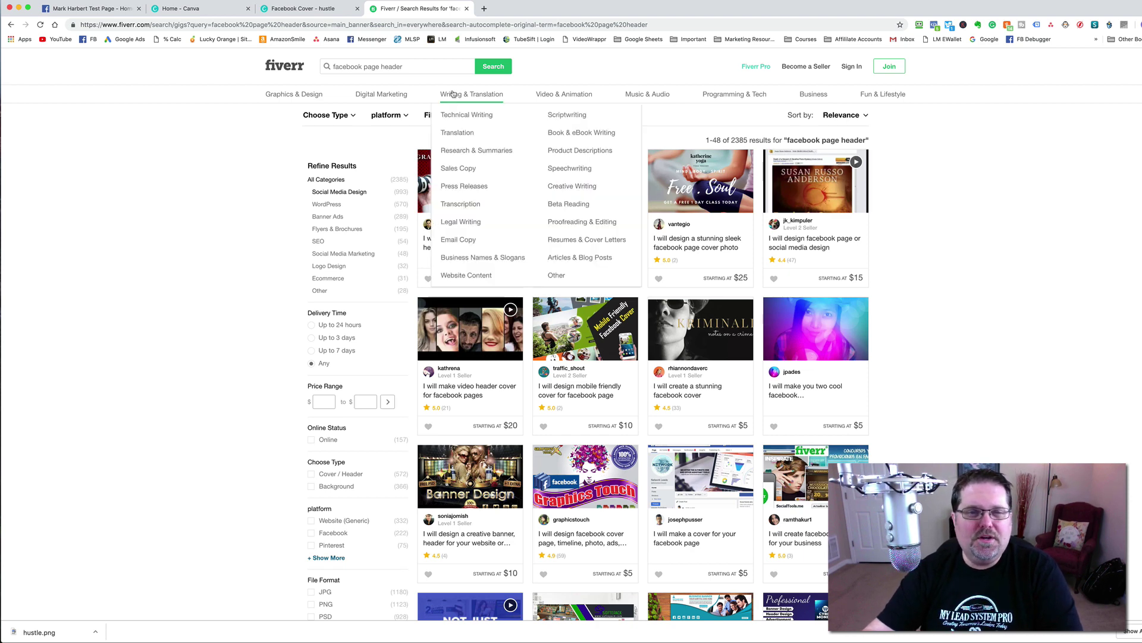
drag(403, 66, 331, 66)
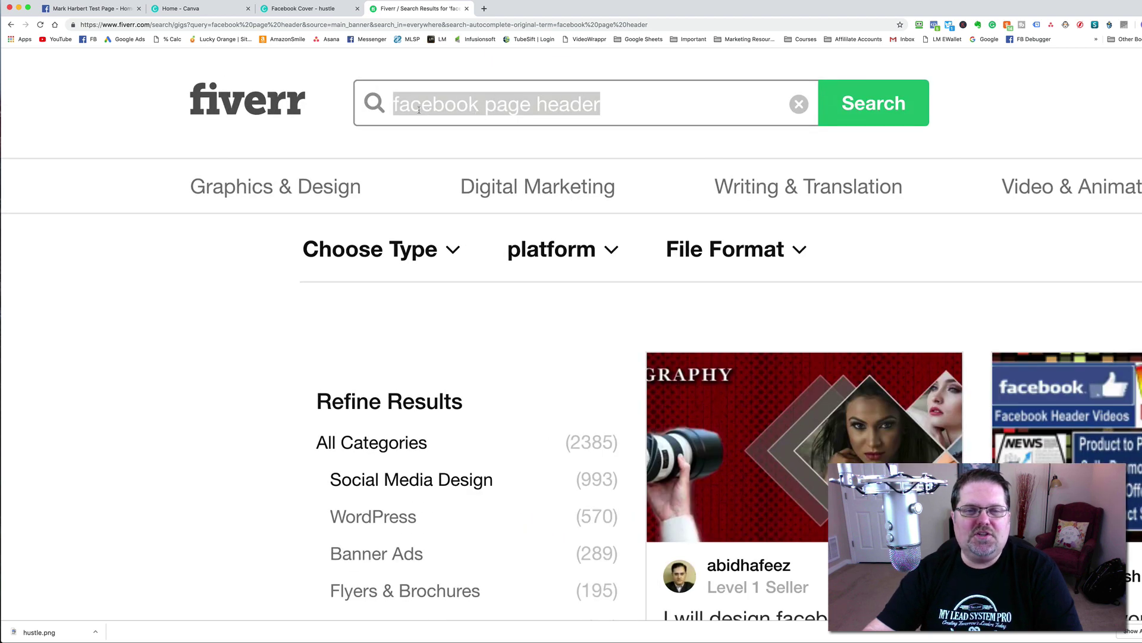
click(443, 107)
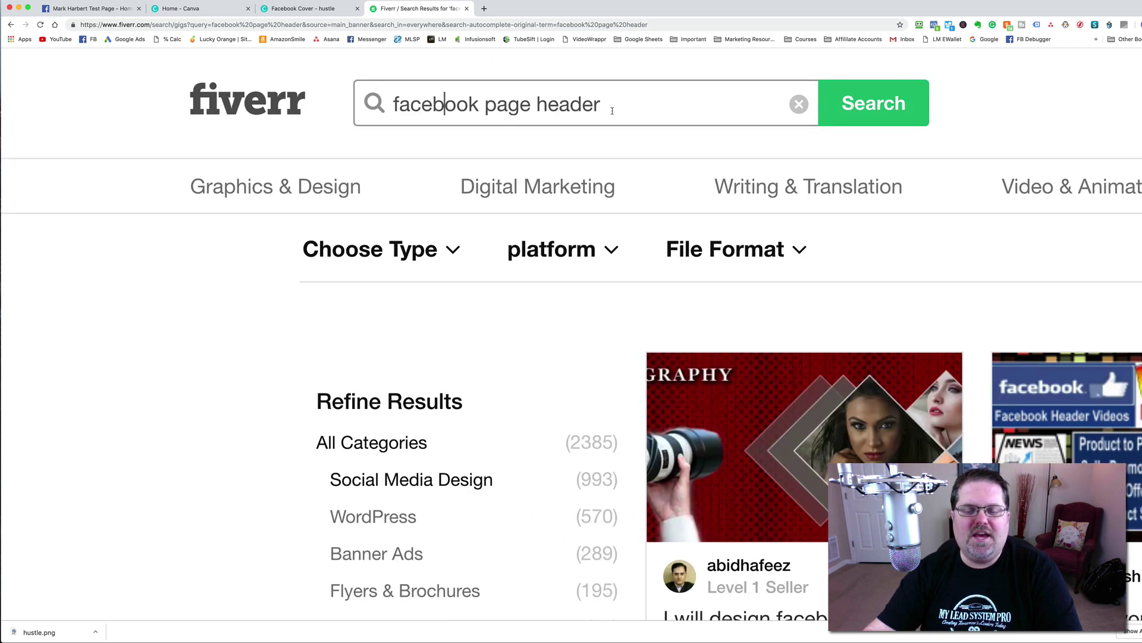
scroll(612, 110, down, 5)
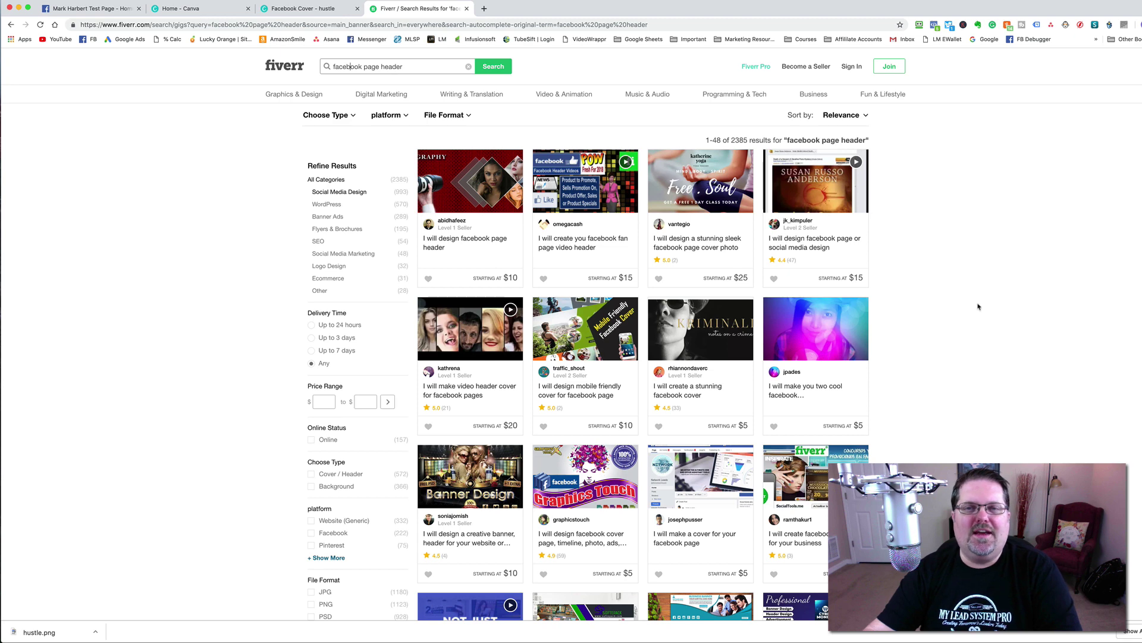
scroll(935, 298, down, 1)
scroll(933, 298, up, 1)
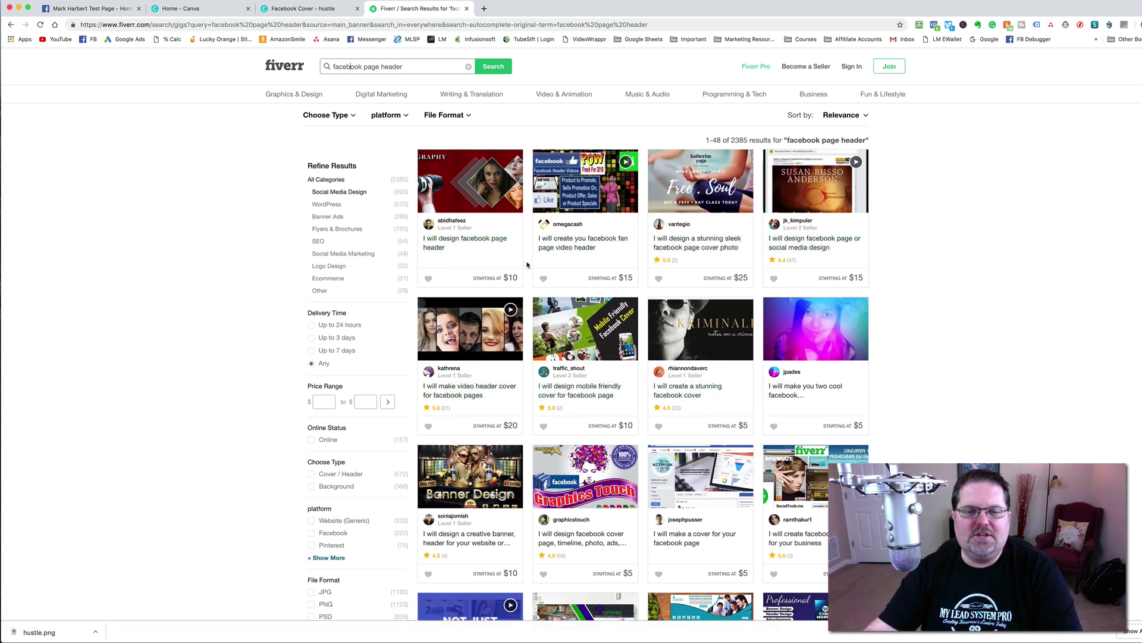
Examine the titles, ratings, review counts and starting prices of the Facebook header and cover gigs in the search results
scroll(580, 238, up, 5)
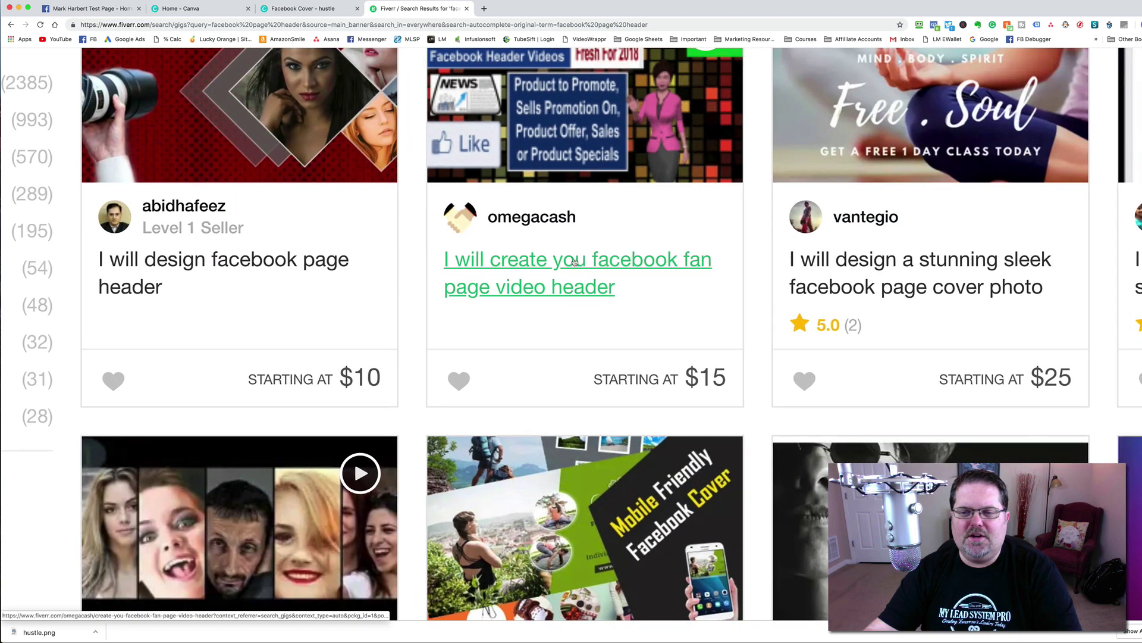
scroll(574, 262, right, 10)
scroll(576, 264, up, 3)
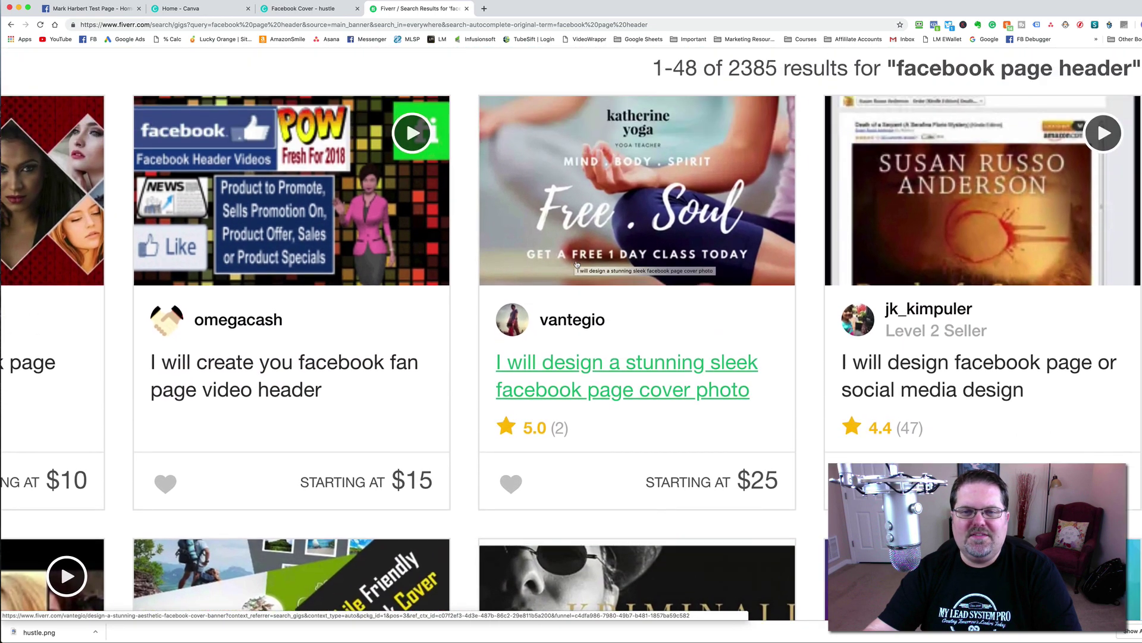
scroll(595, 298, down, 3)
scroll(625, 344, right, 3)
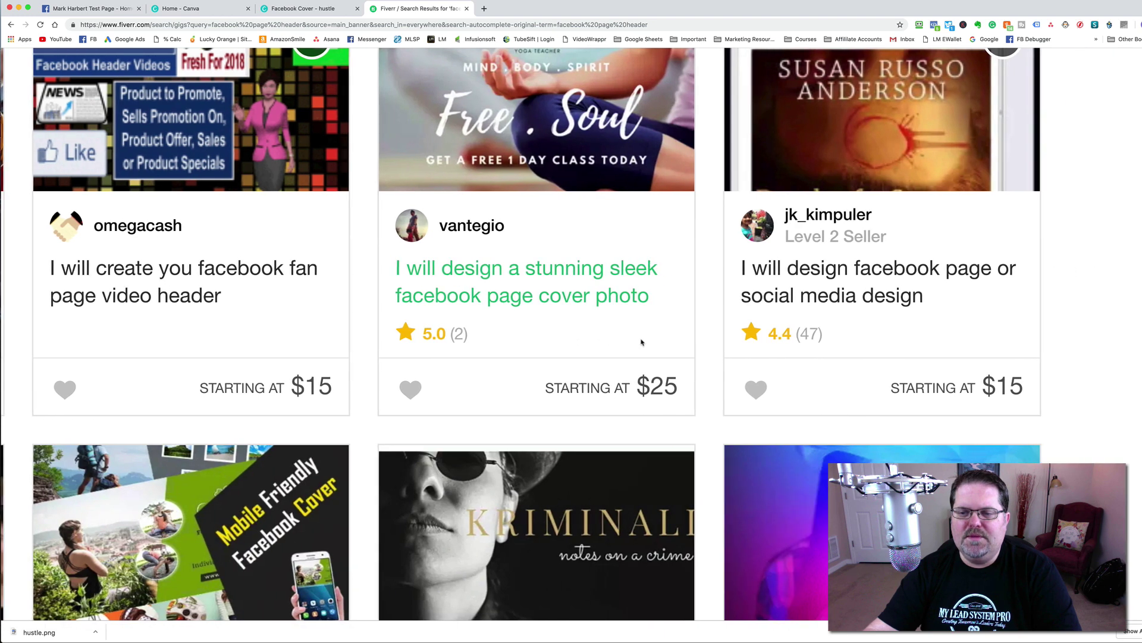
scroll(642, 343, right, 3)
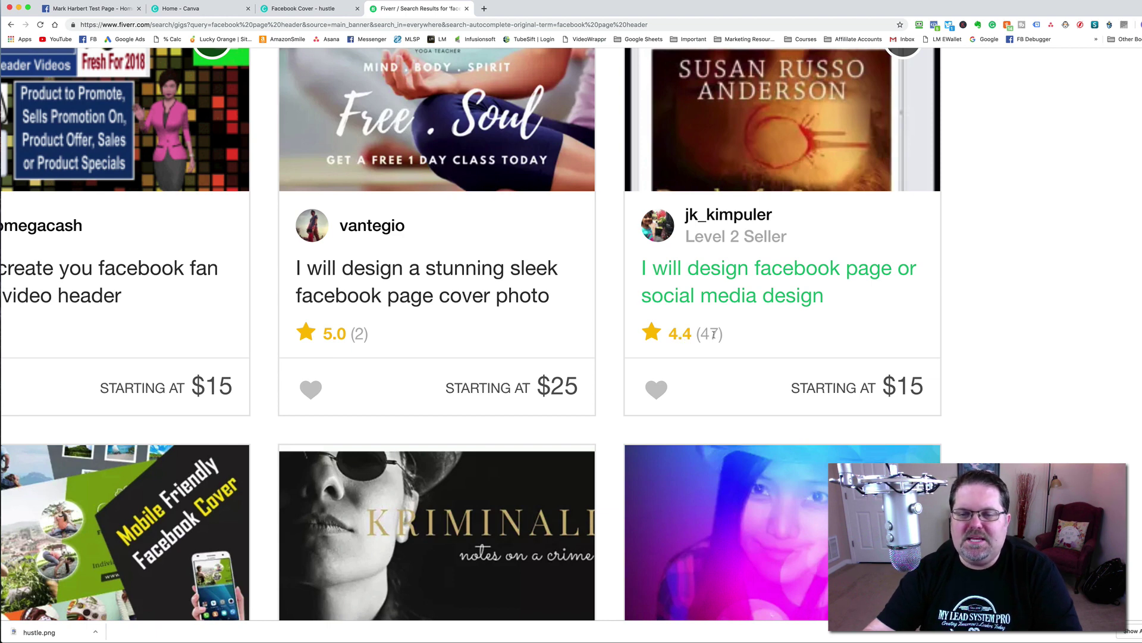
scroll(714, 335, left, 5)
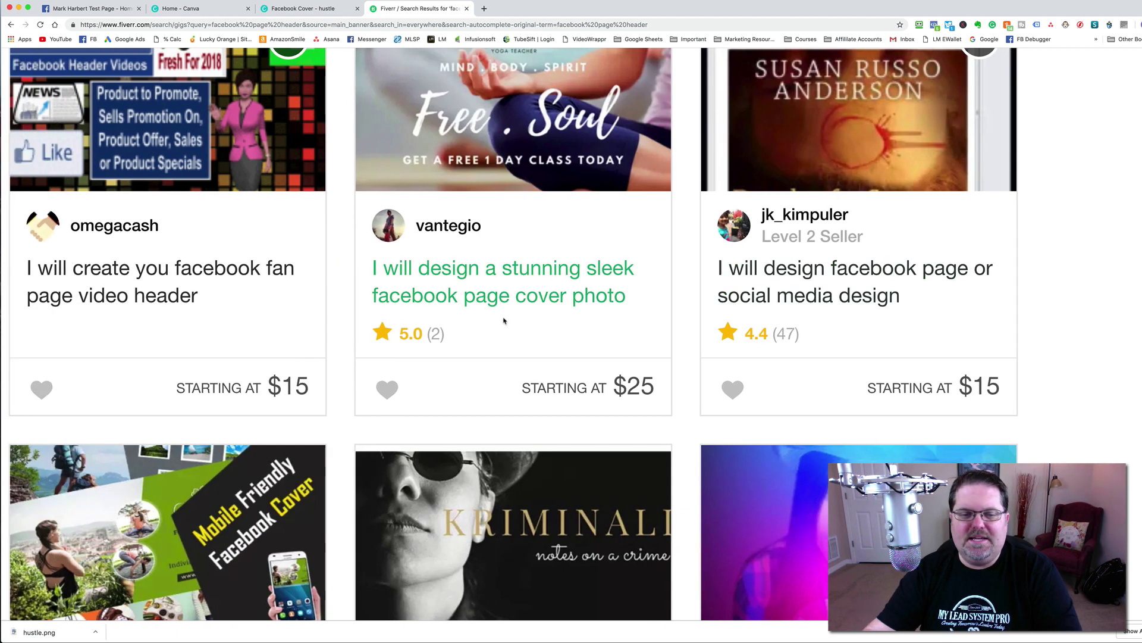
scroll(503, 320, left, 10)
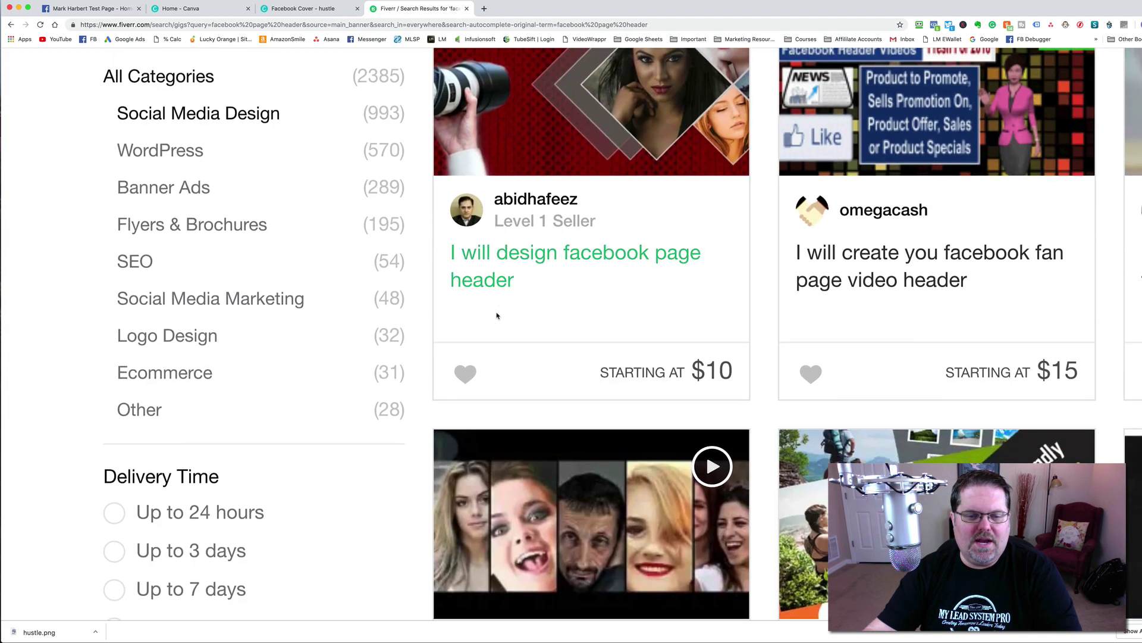
scroll(533, 320, down, 5)
scroll(533, 319, down, 3)
scroll(547, 331, right, 8)
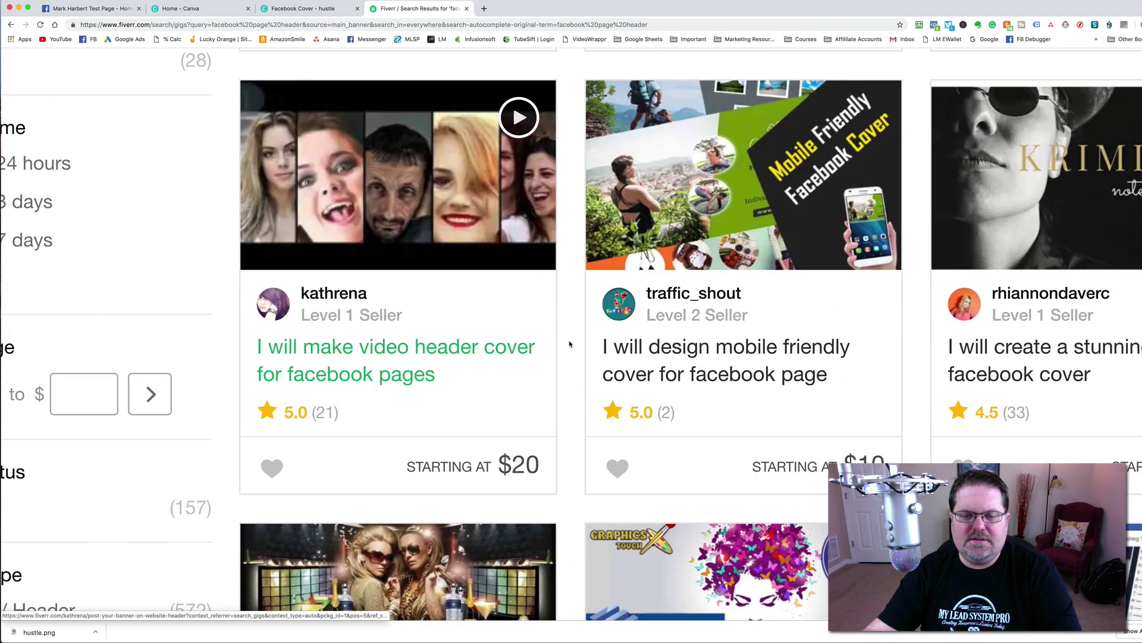
scroll(559, 344, right, 3)
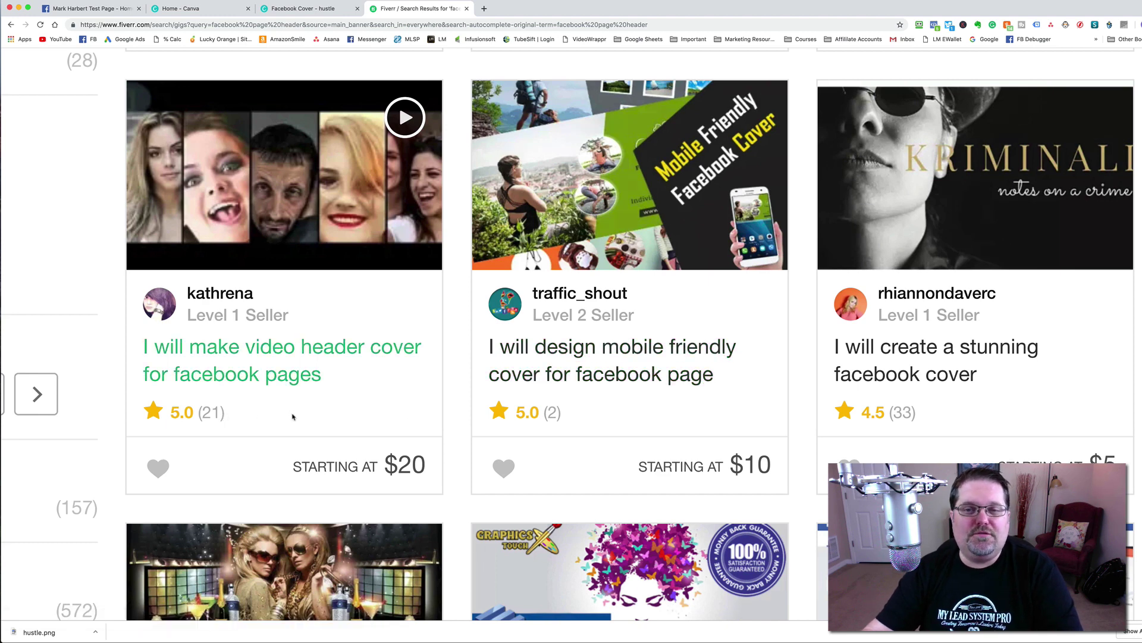
scroll(381, 416, down, 5)
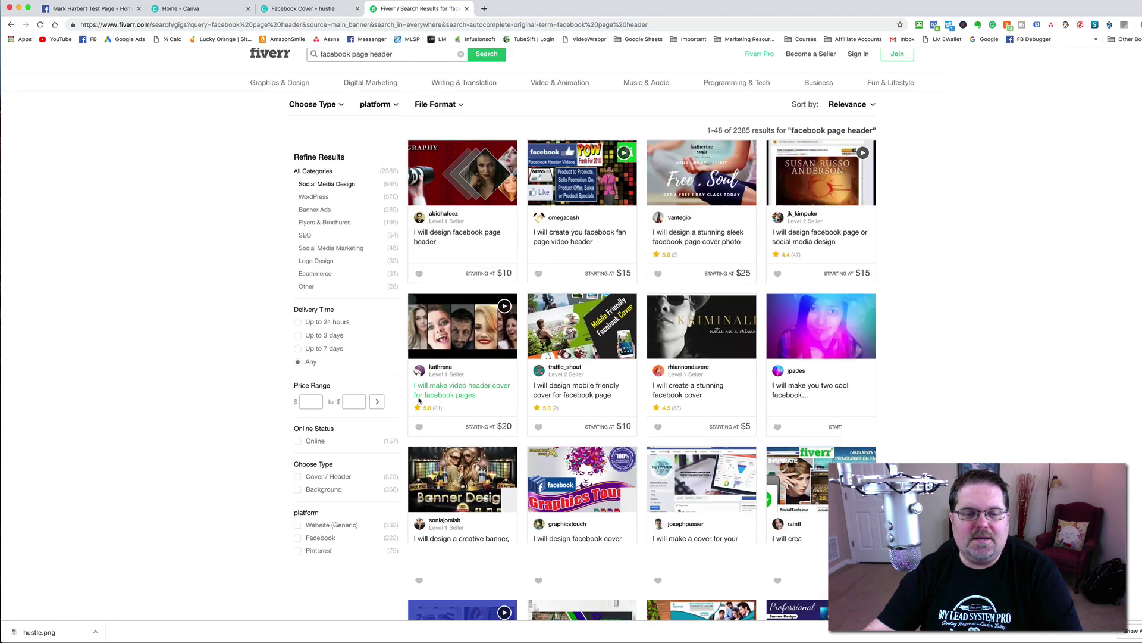
Open the "I will make video header cover for facebook pages" gig, dismiss the sign-up prompt, view its sample videos and return to the results
click(469, 391)
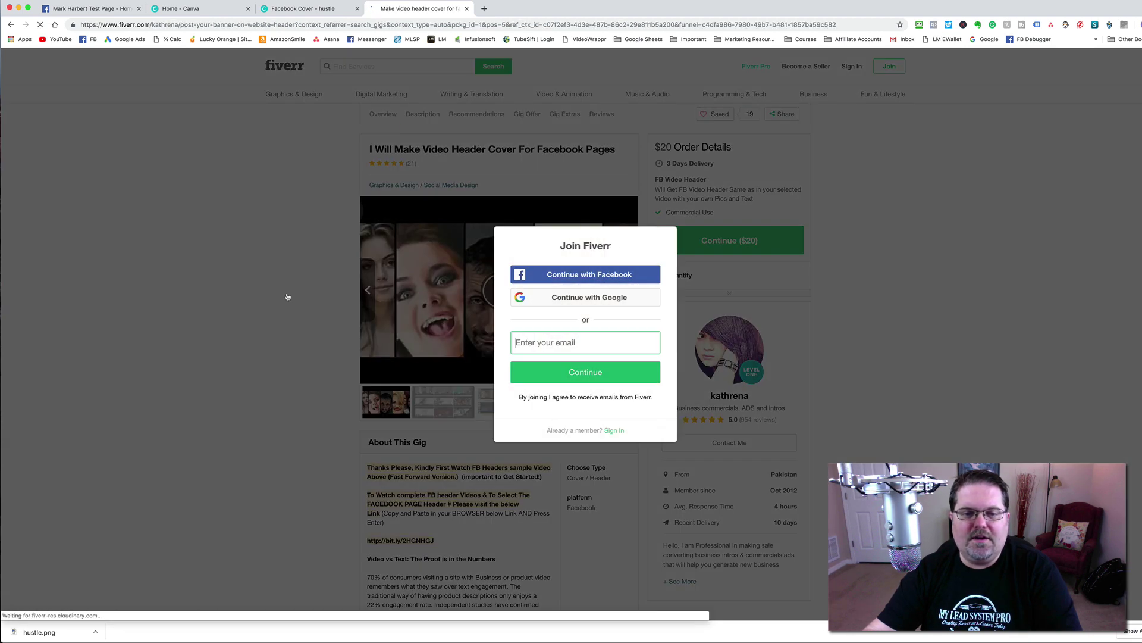
click(456, 269)
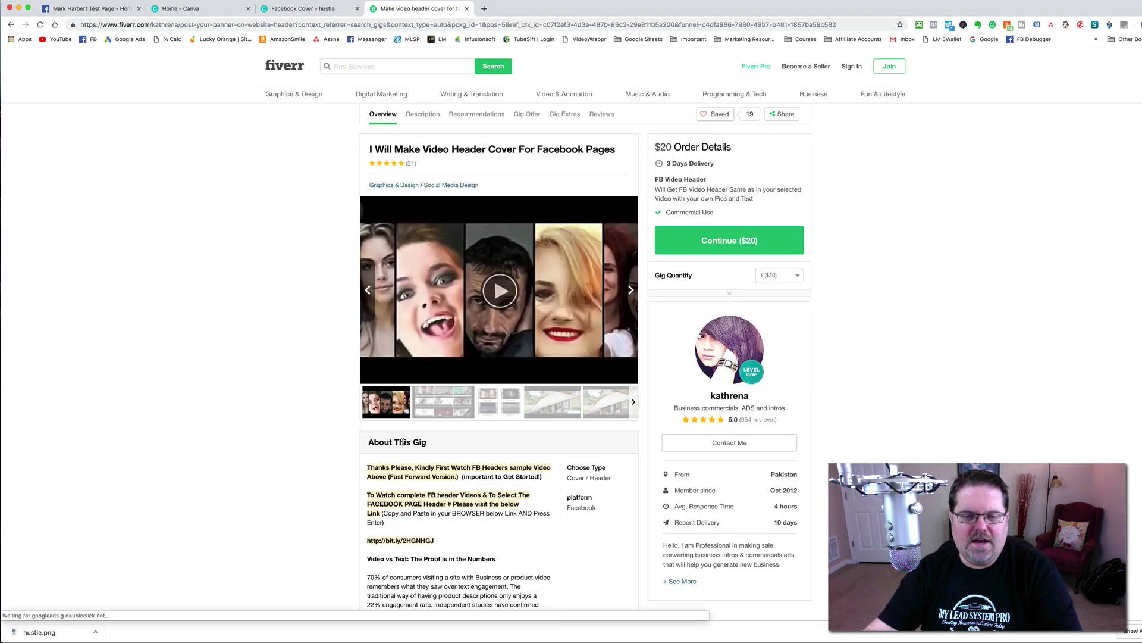
click(634, 401)
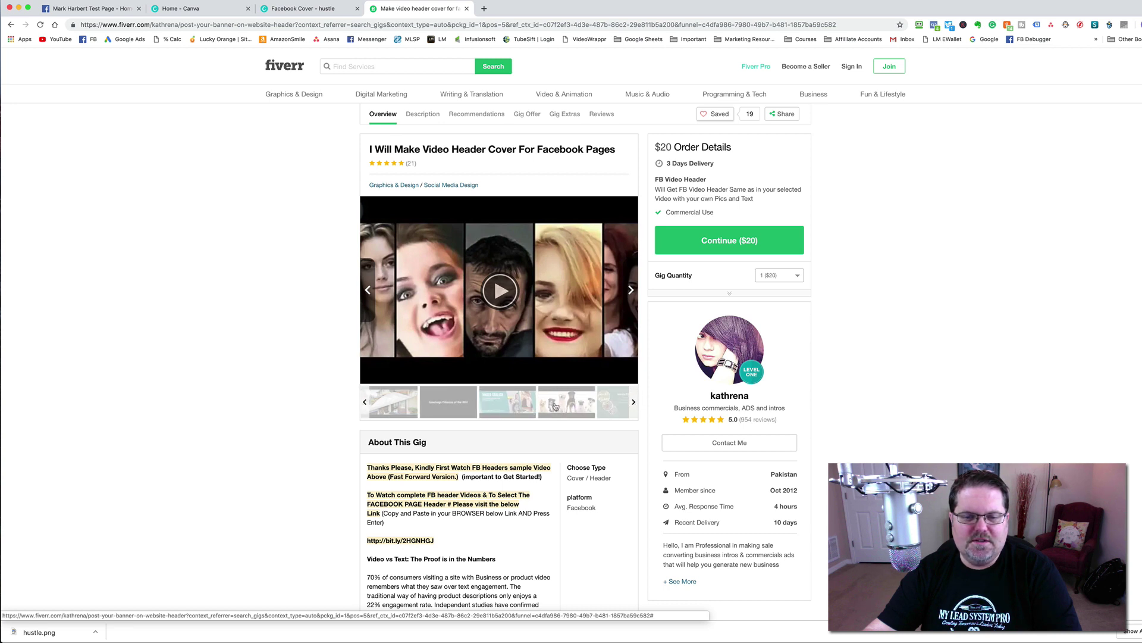
click(555, 406)
click(521, 407)
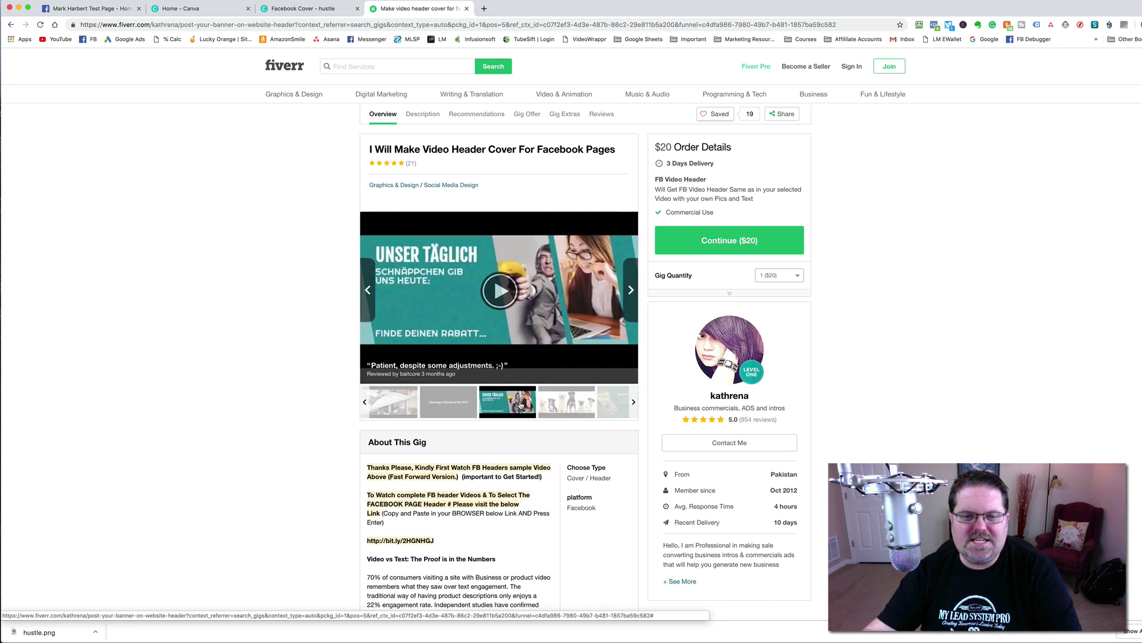
click(607, 405)
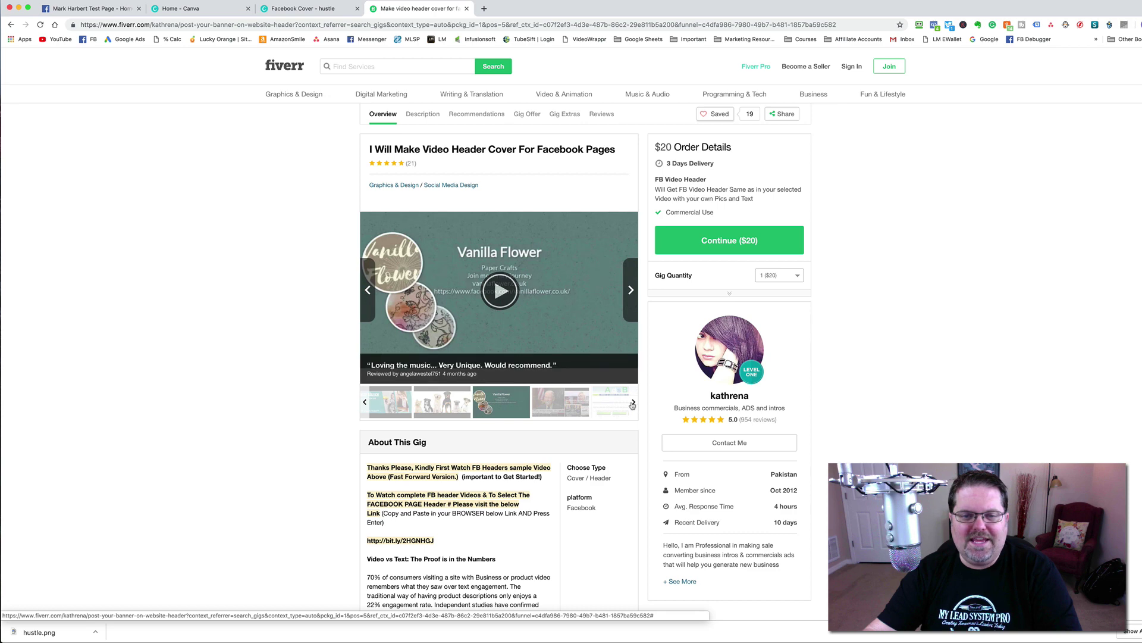
click(10, 25)
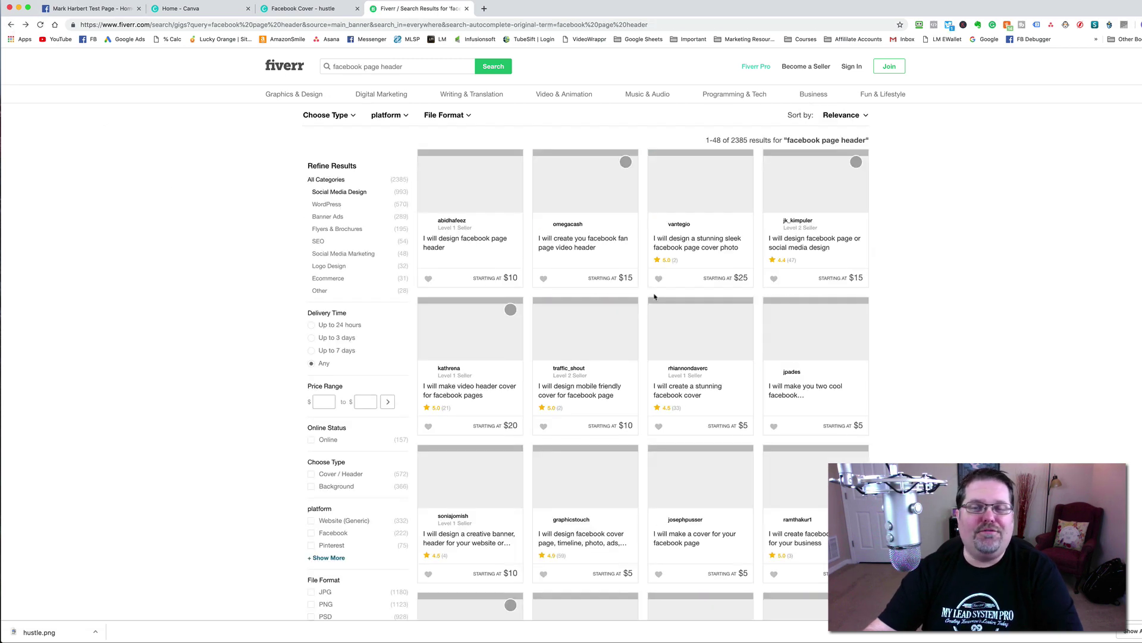
Open the $5 gig for Facebook covers, ads, headers and banners and look through its sample designs
scroll(758, 336, down, 3)
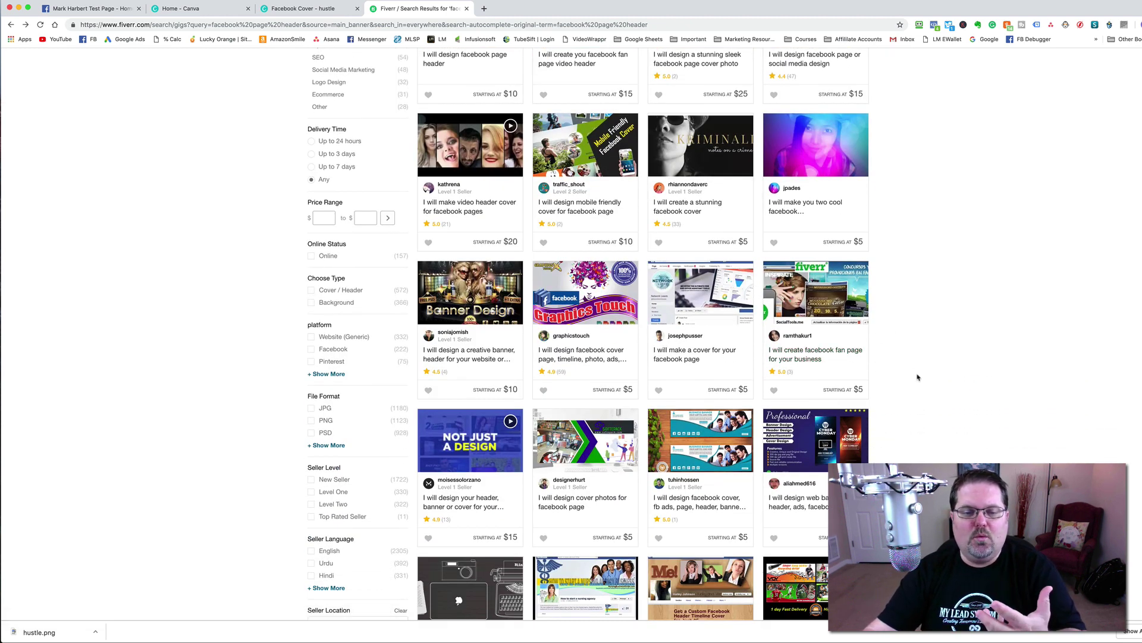
click(695, 501)
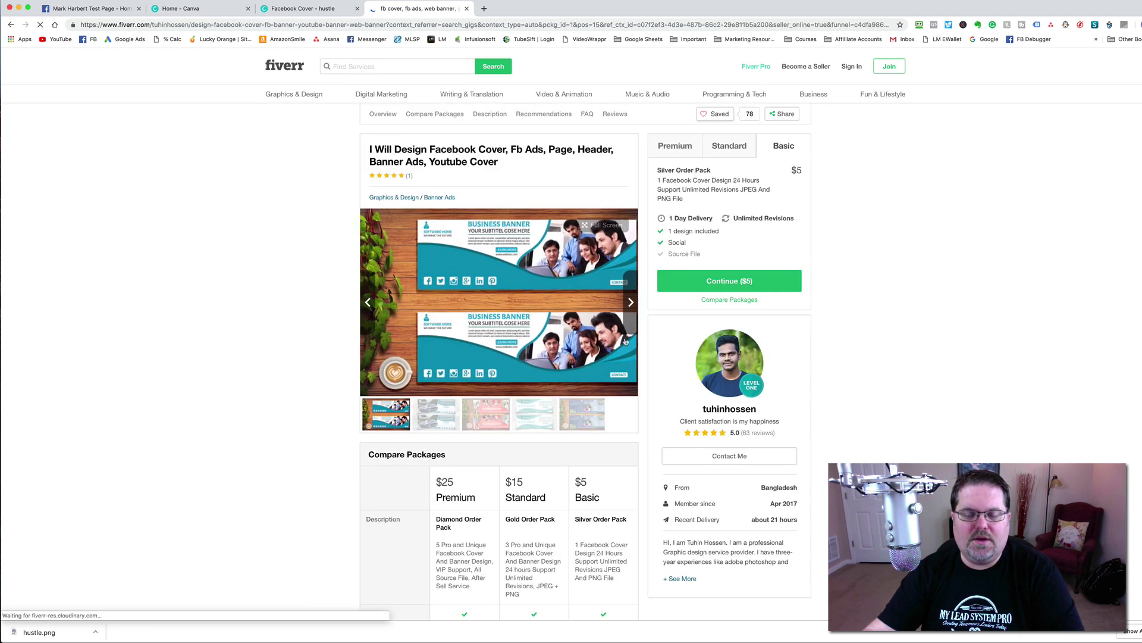
click(464, 418)
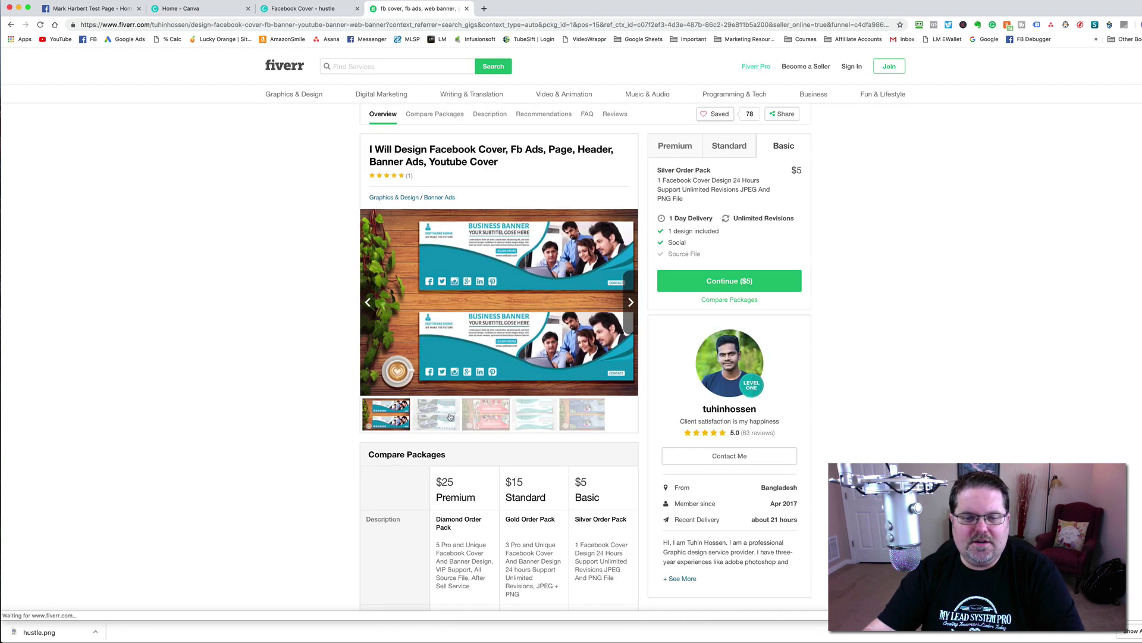
click(484, 419)
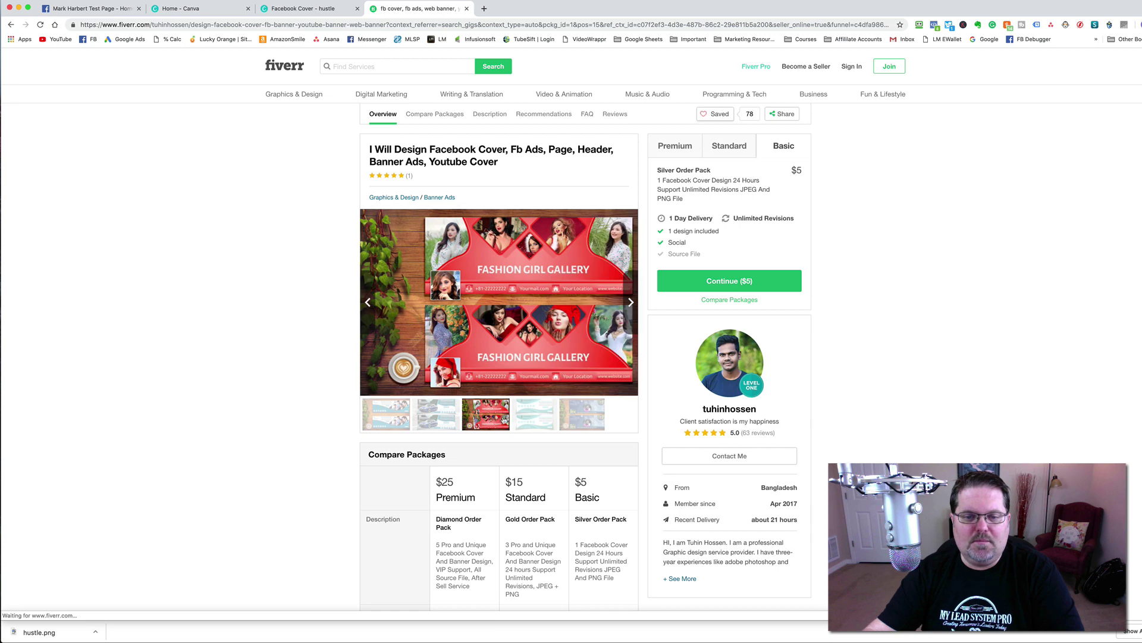
click(532, 420)
click(585, 419)
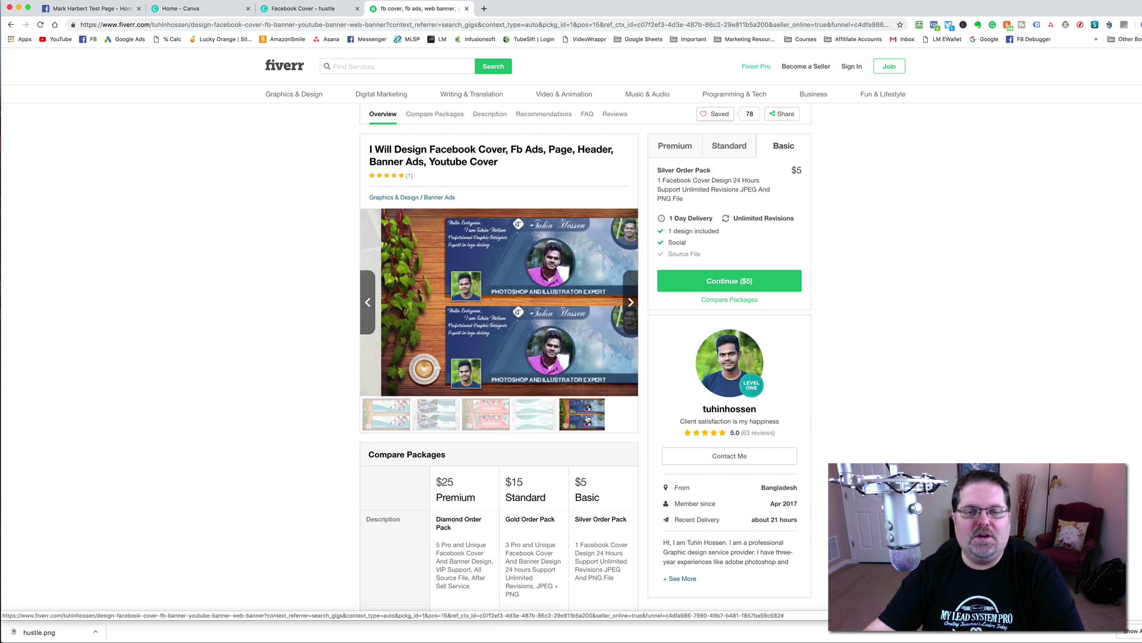
Examine the cover design gig's package comparison, frequently asked questions and customer reviews
scroll(298, 393, down, 5)
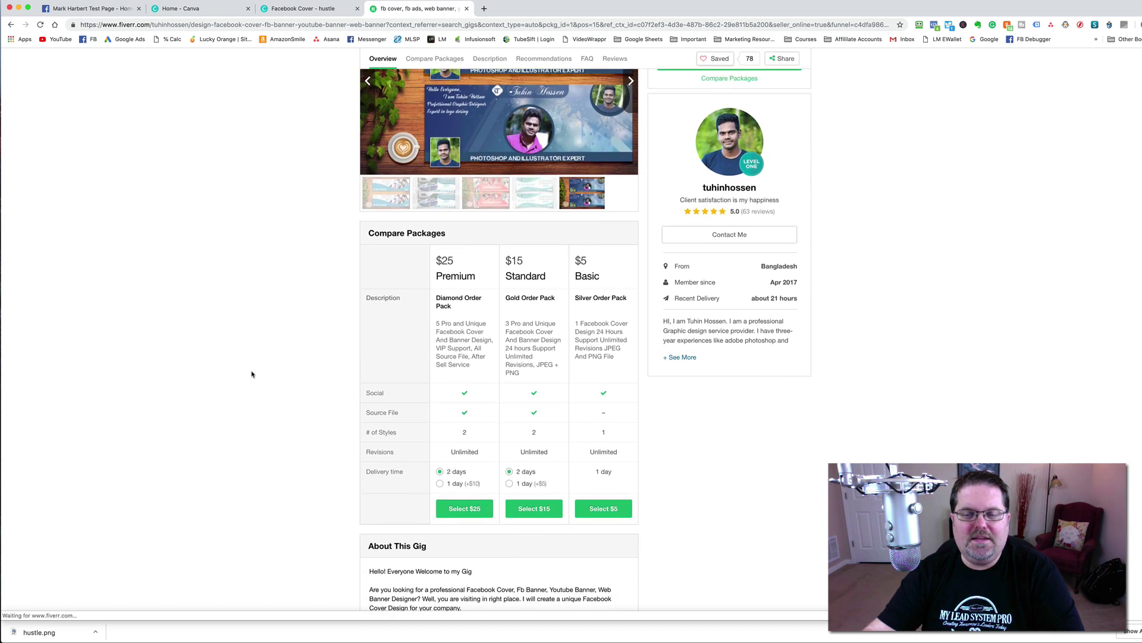
scroll(250, 372, up, 5)
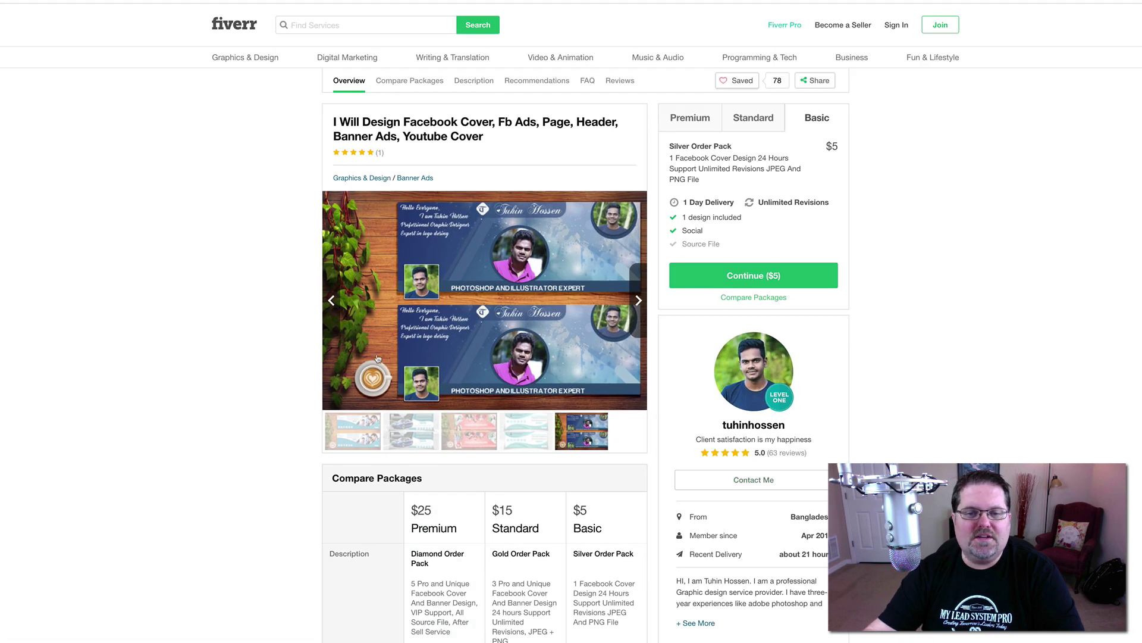
scroll(311, 326, down, 20)
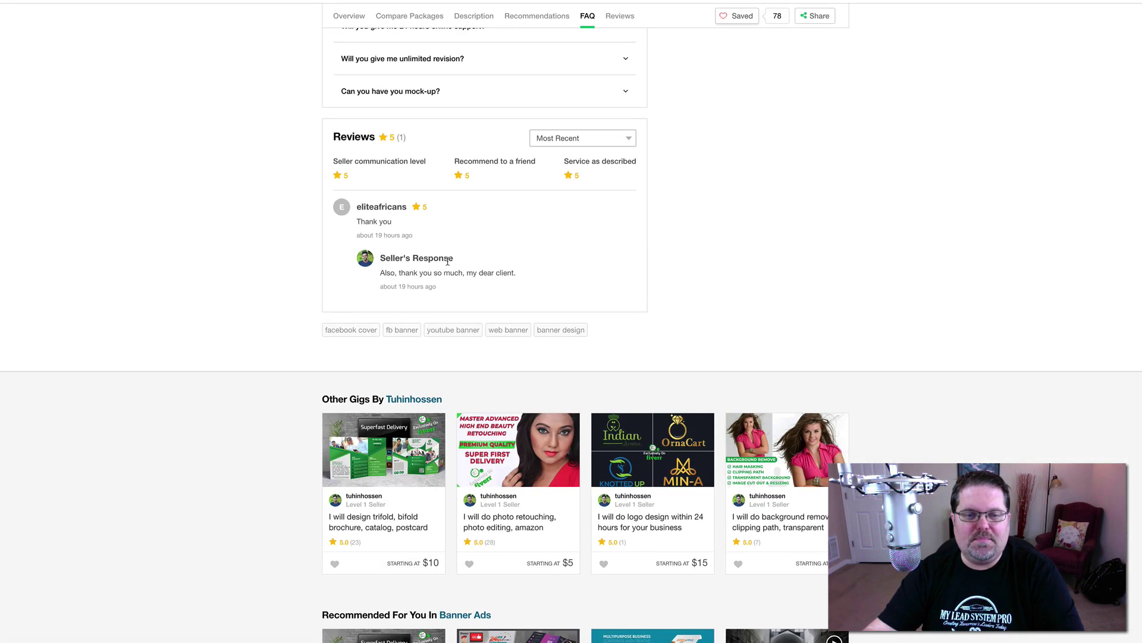
scroll(480, 276, up, 2)
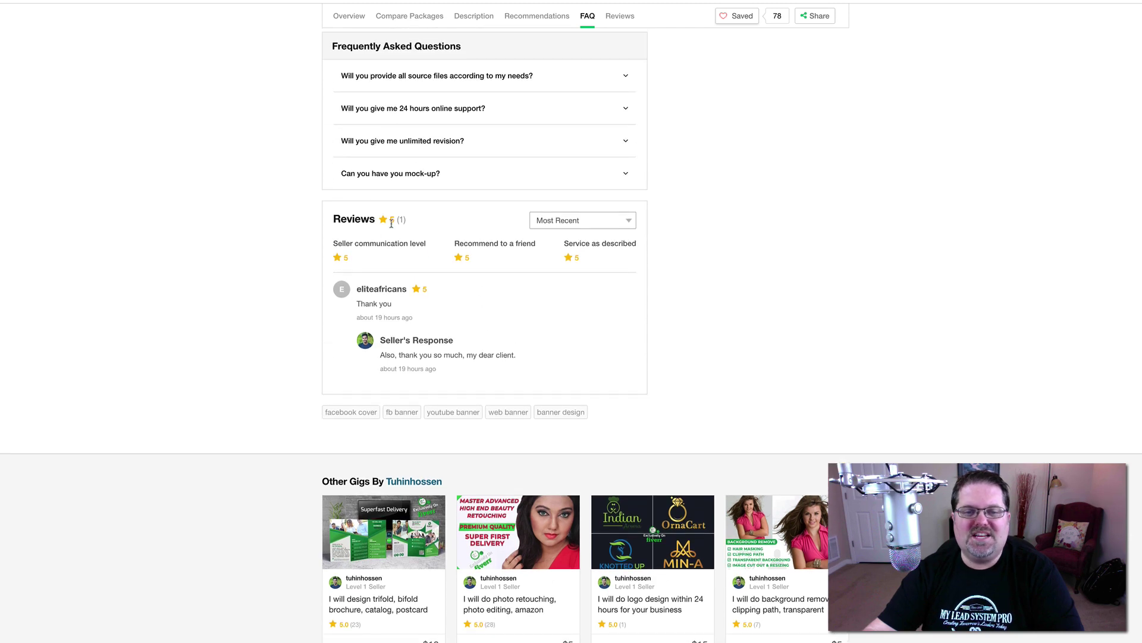
scroll(234, 281, up, 2)
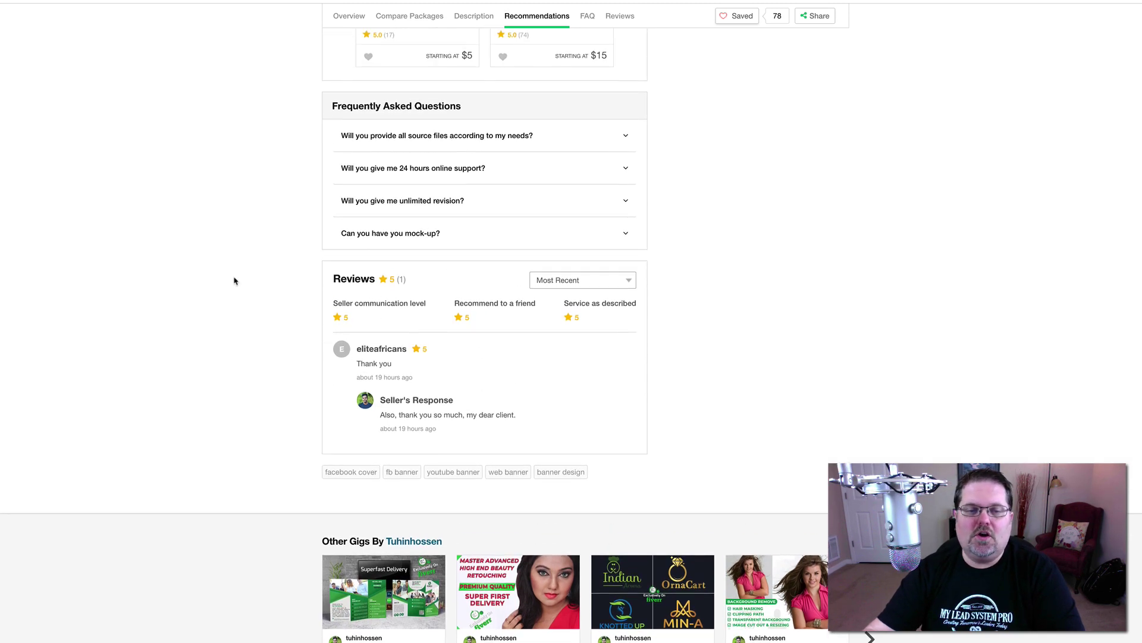
scroll(235, 281, up, 15)
scroll(242, 274, up, 10)
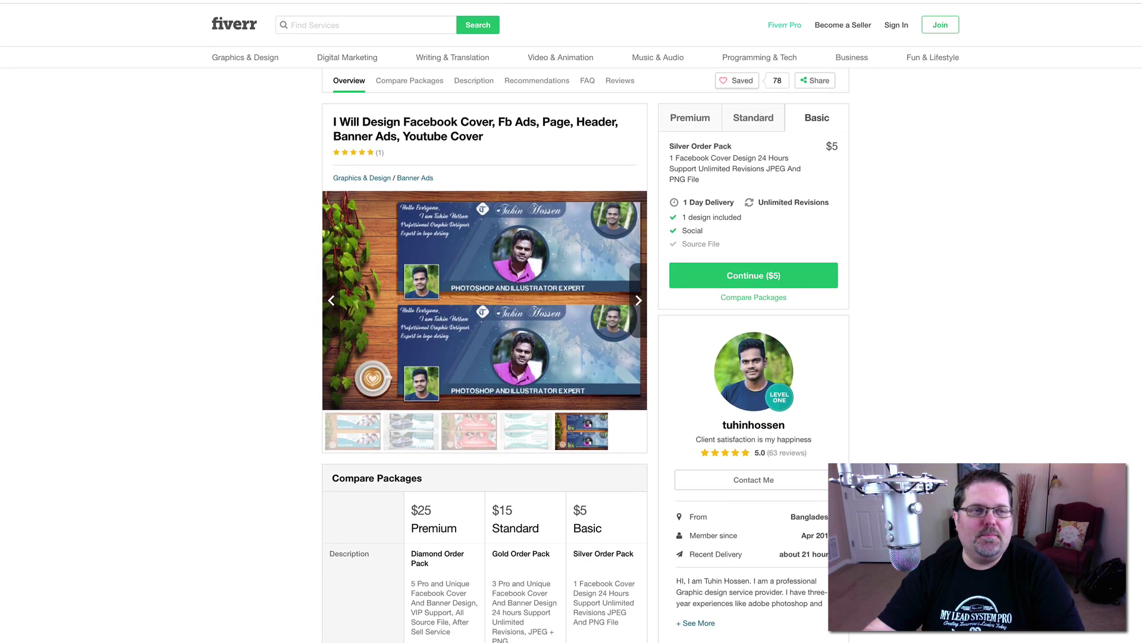
Return to the "facebook page header" search results and look over the listed gigs again
key(alt+Left)
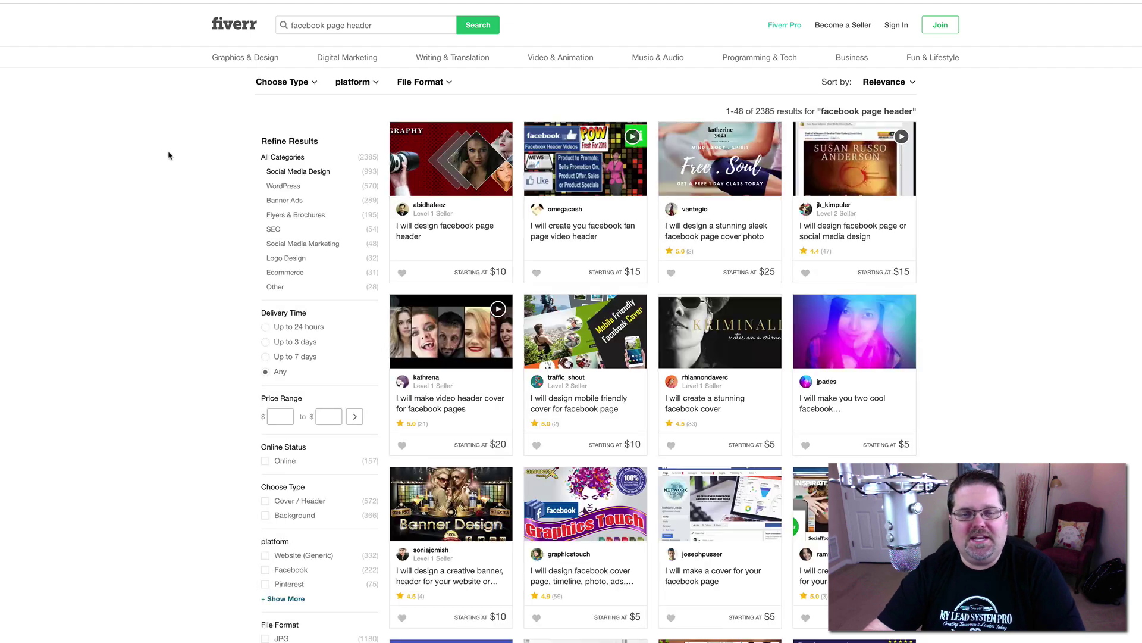
scroll(1007, 309, down, 4)
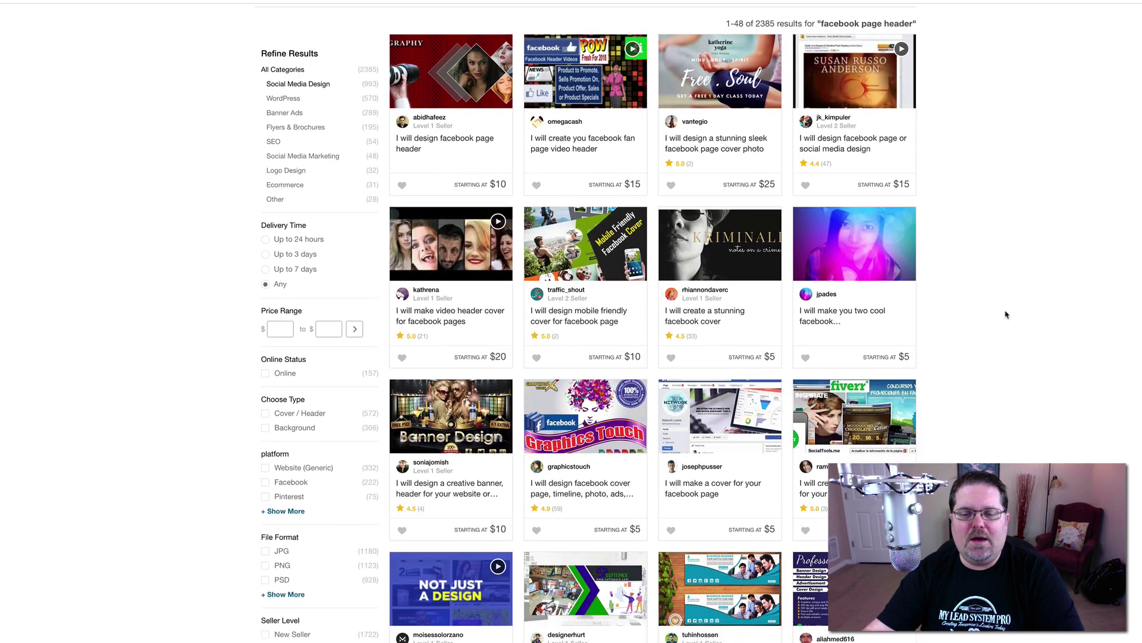
scroll(1005, 320, down, 1)
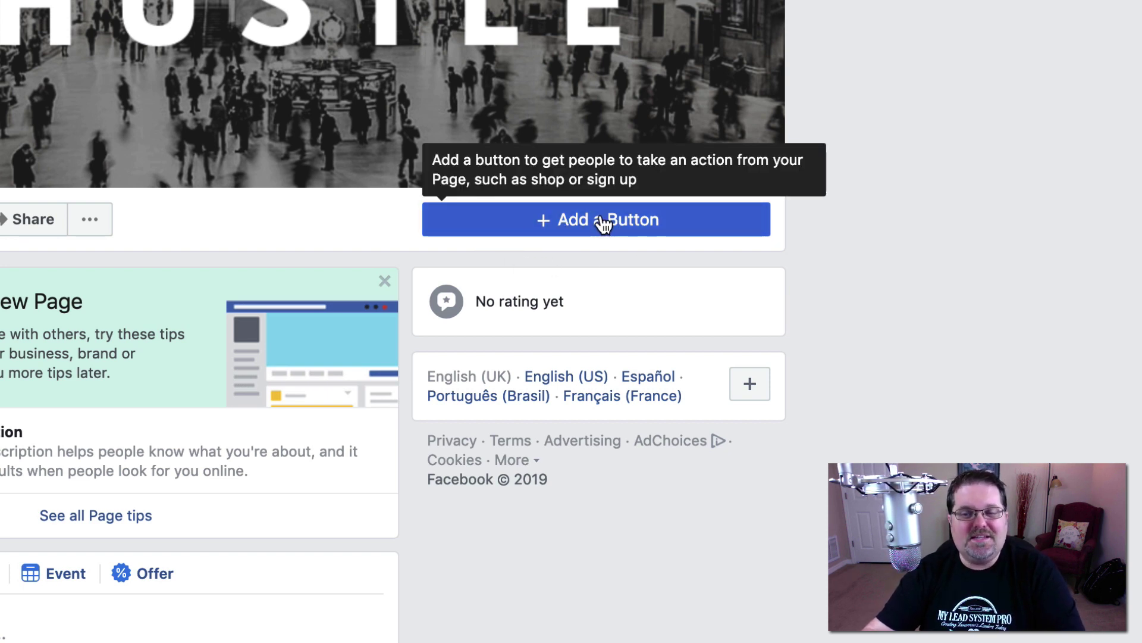
Start adding a button to the Facebook page and examine the options for booking, contact, learning more, shopping, and apps or games
click(570, 223)
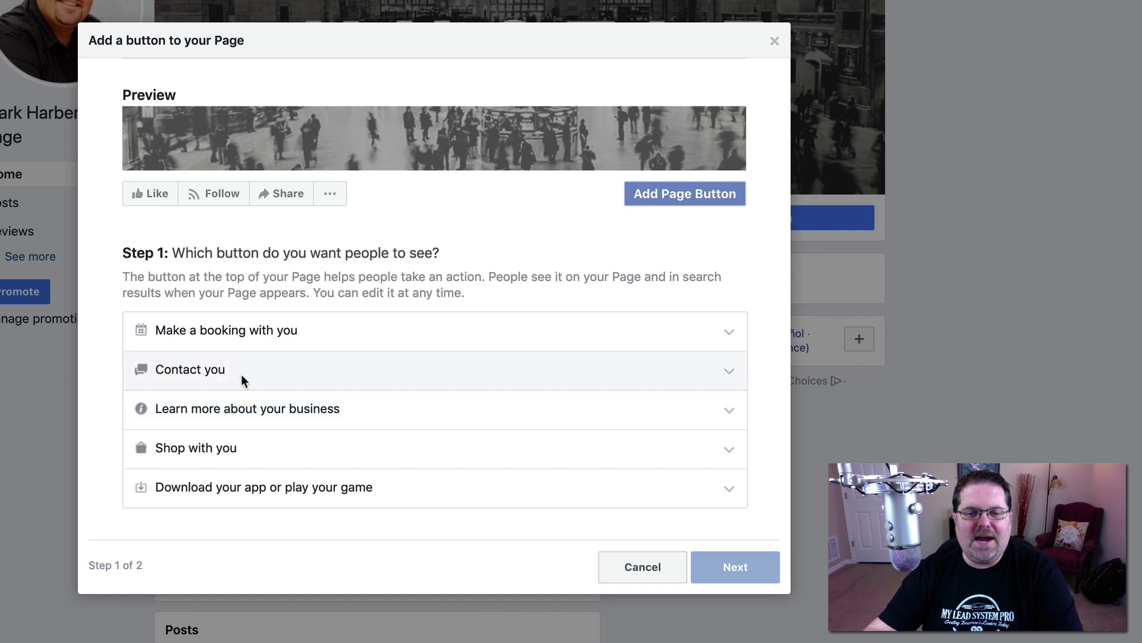
click(384, 331)
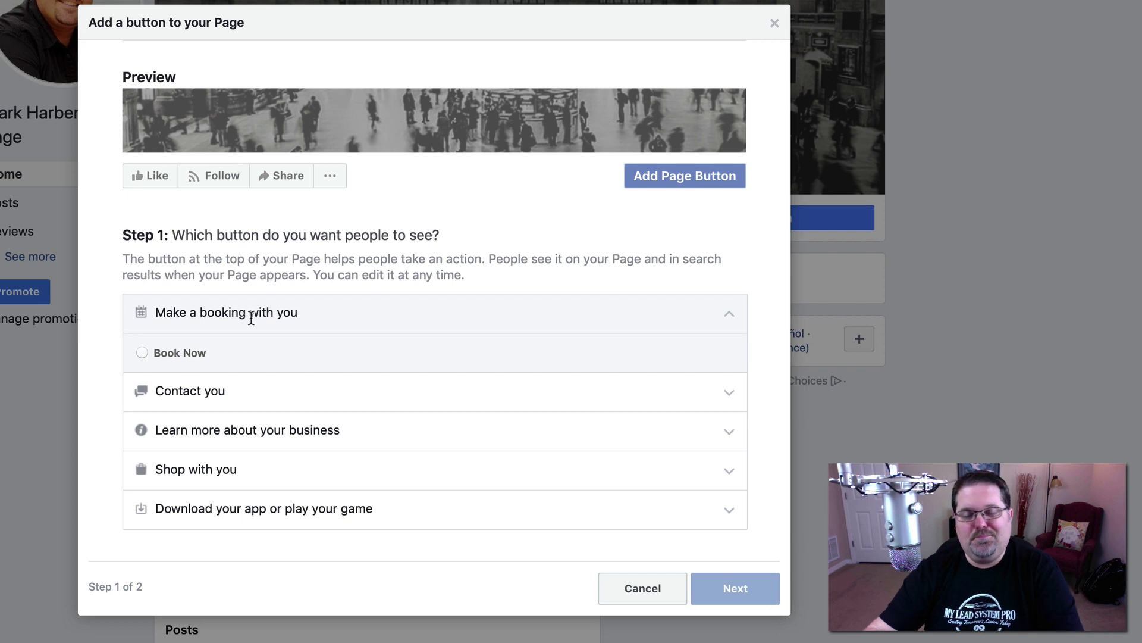
click(213, 393)
click(142, 376)
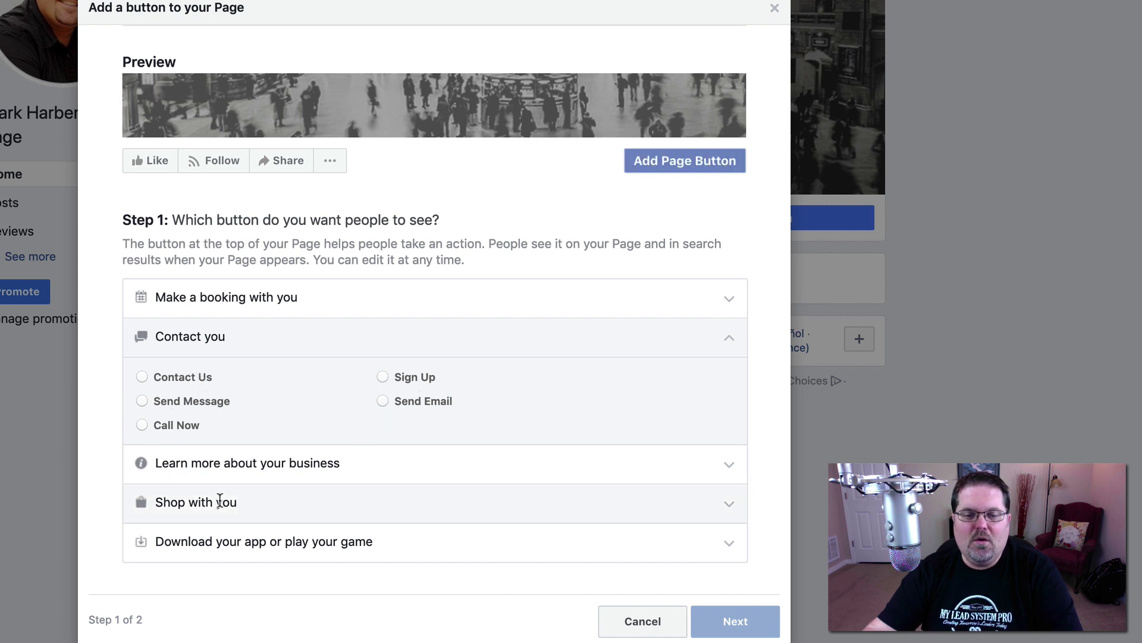
click(225, 463)
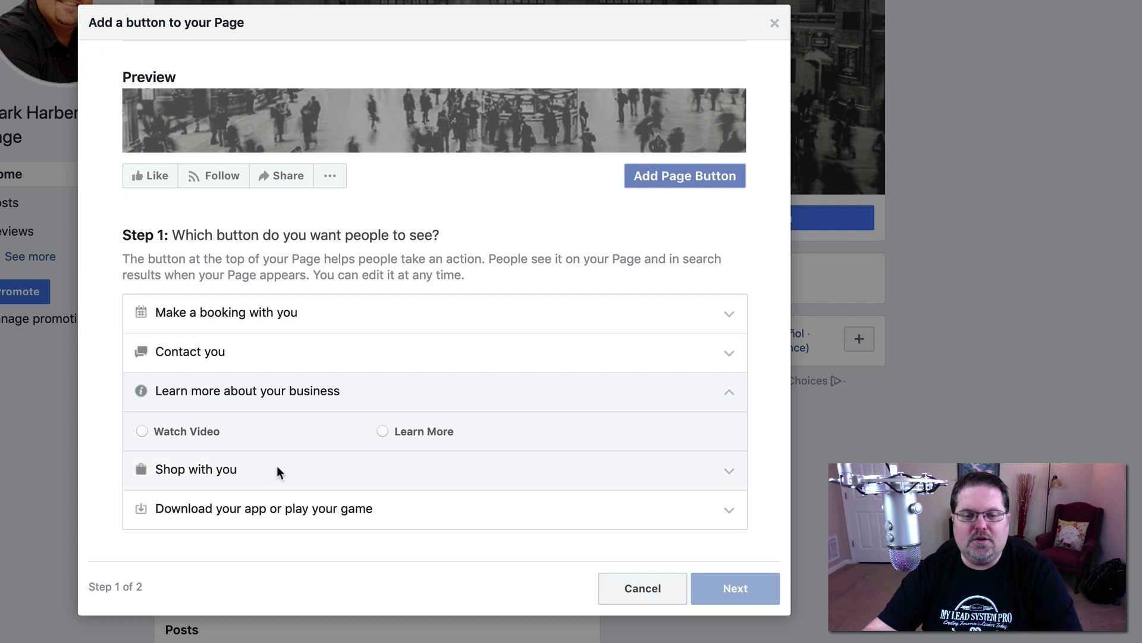
click(213, 472)
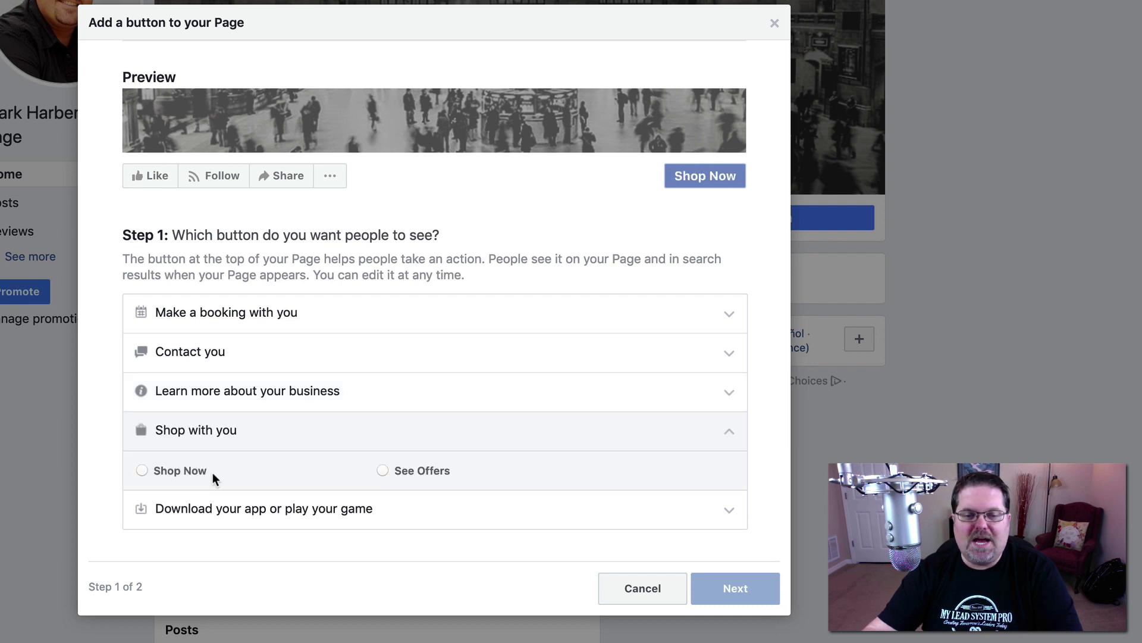
click(218, 507)
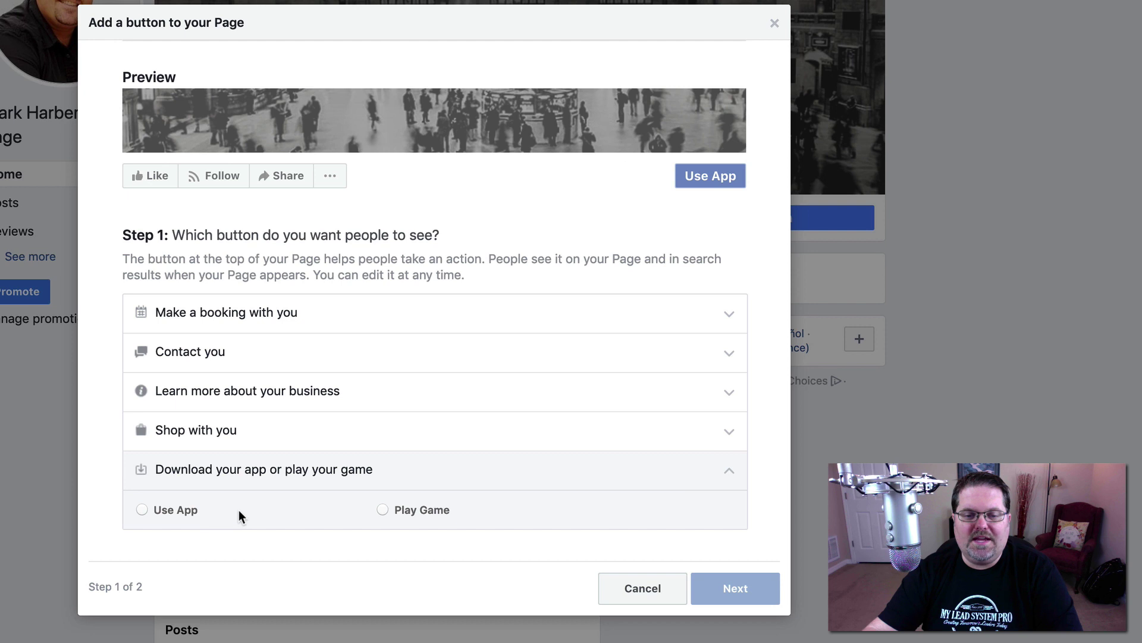
Review the contact options, choose Learn More as the page's button, and continue to its destination setup
click(208, 394)
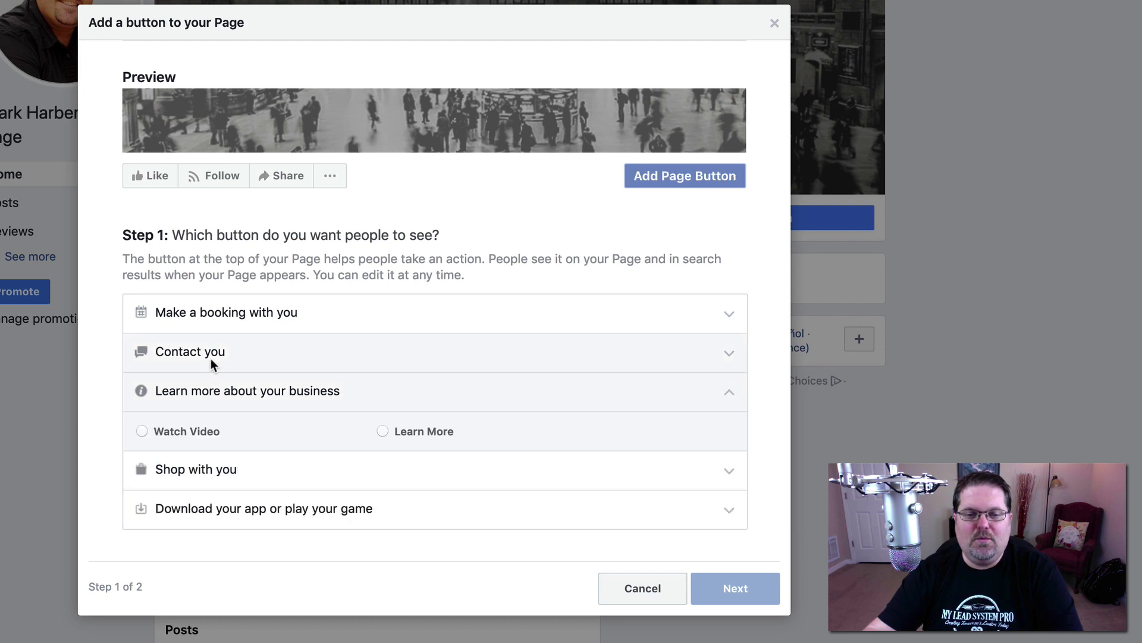
click(211, 358)
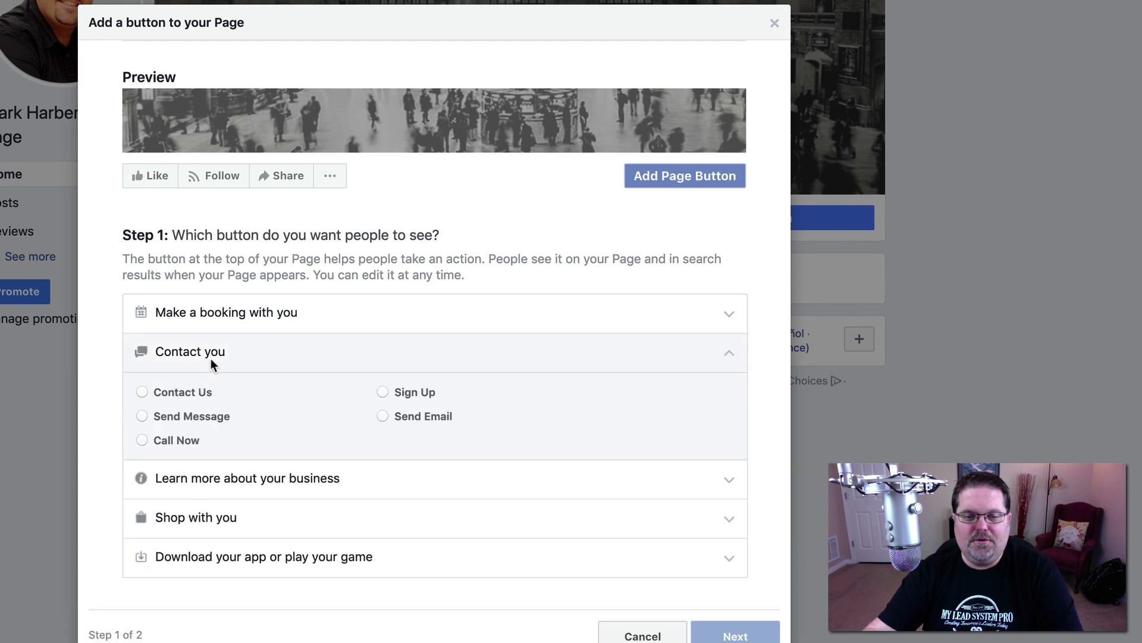
click(213, 479)
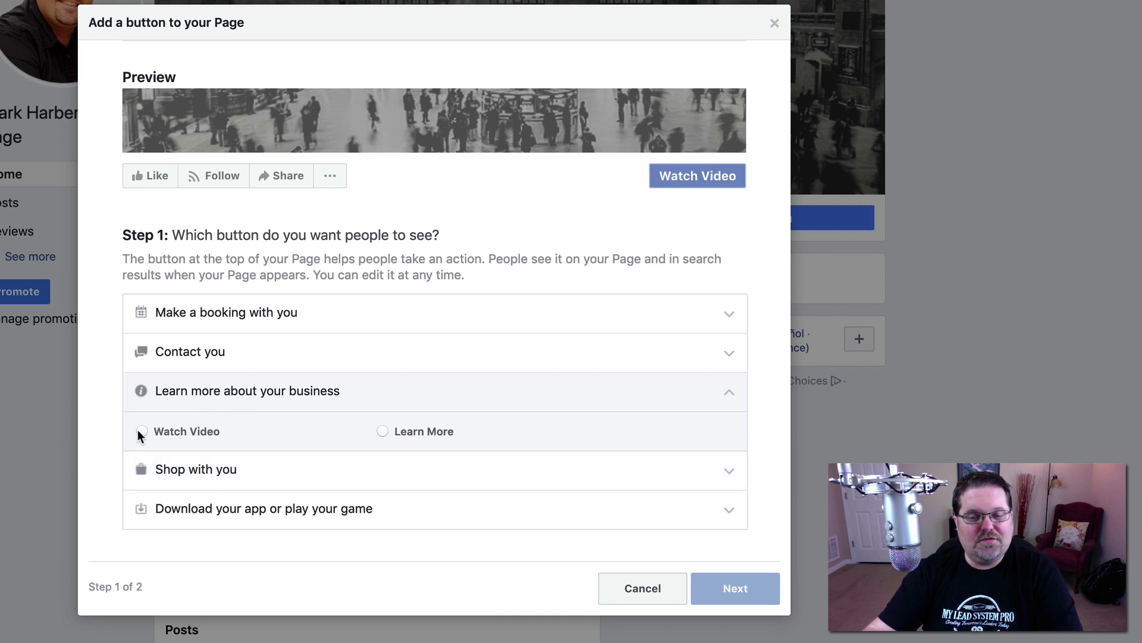
click(383, 429)
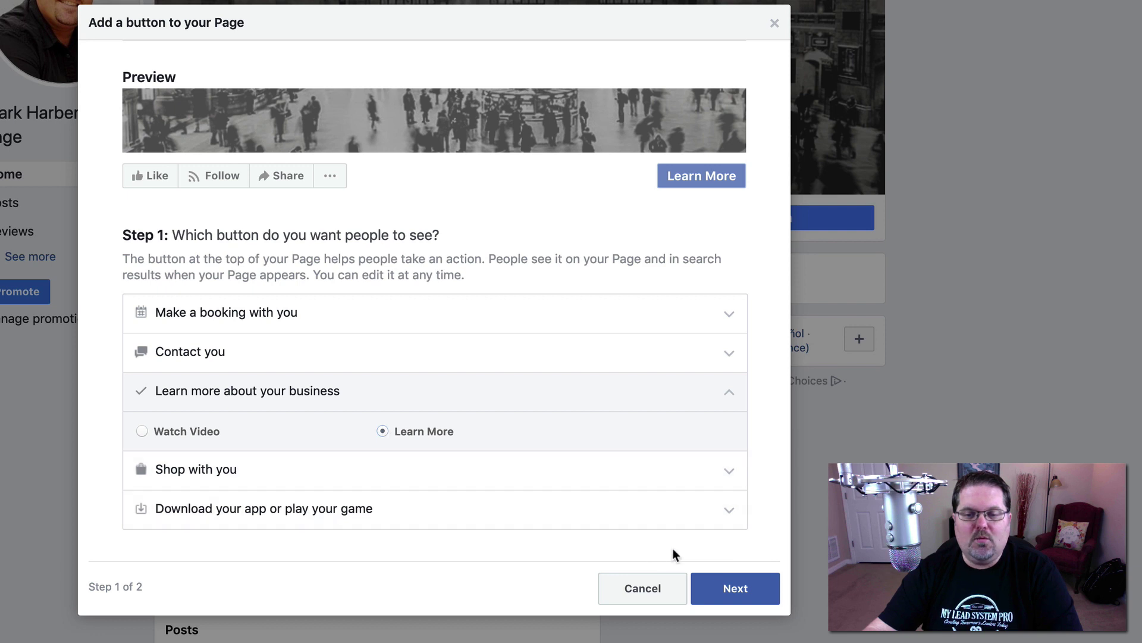
click(747, 588)
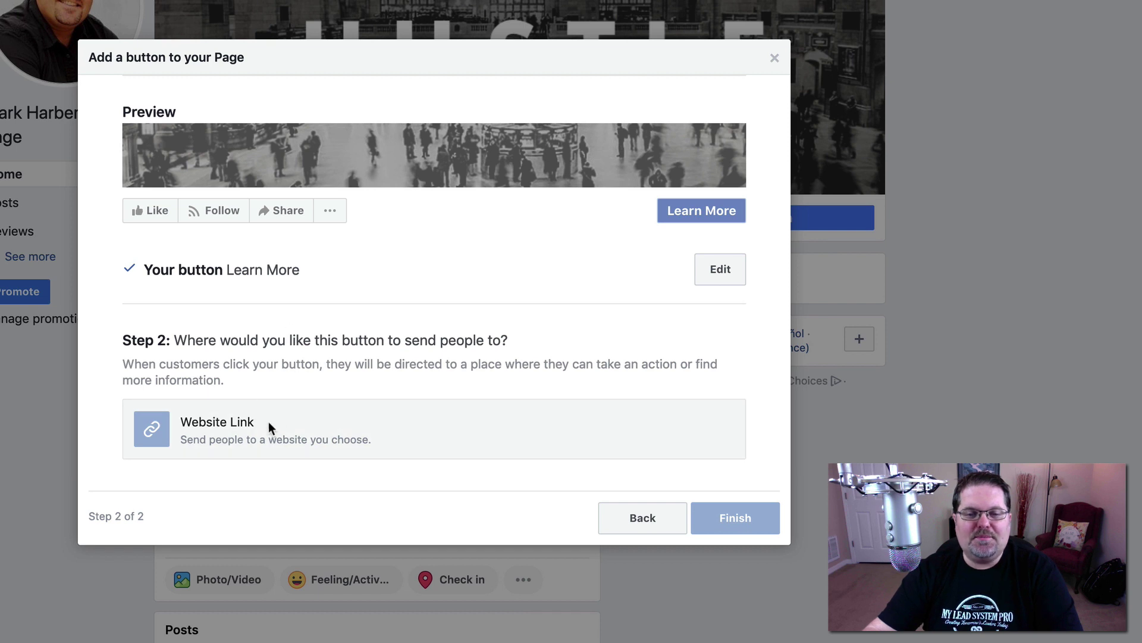
Link the Learn More button to the page owner's https website address and finish adding it to the page
click(238, 425)
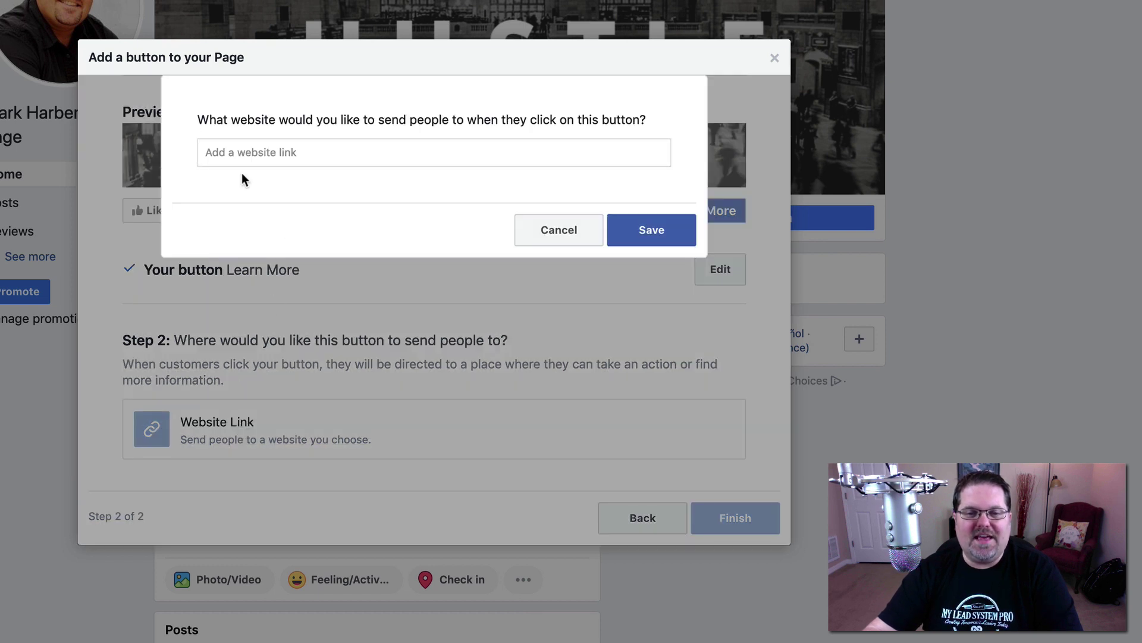
click(237, 153)
text(http)
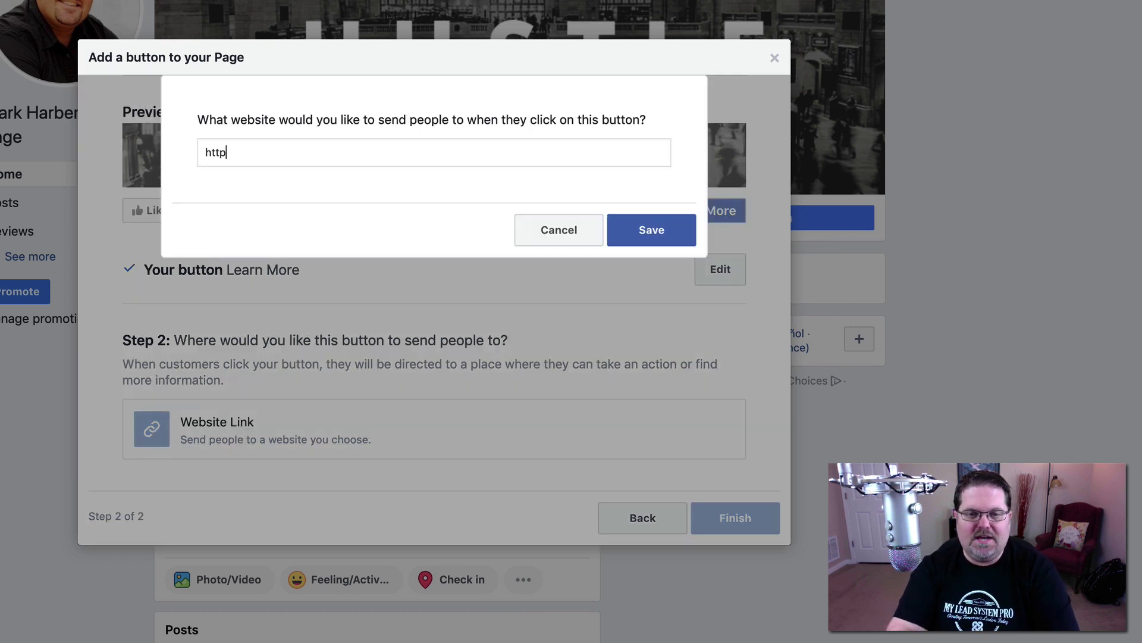
text(s://mark)
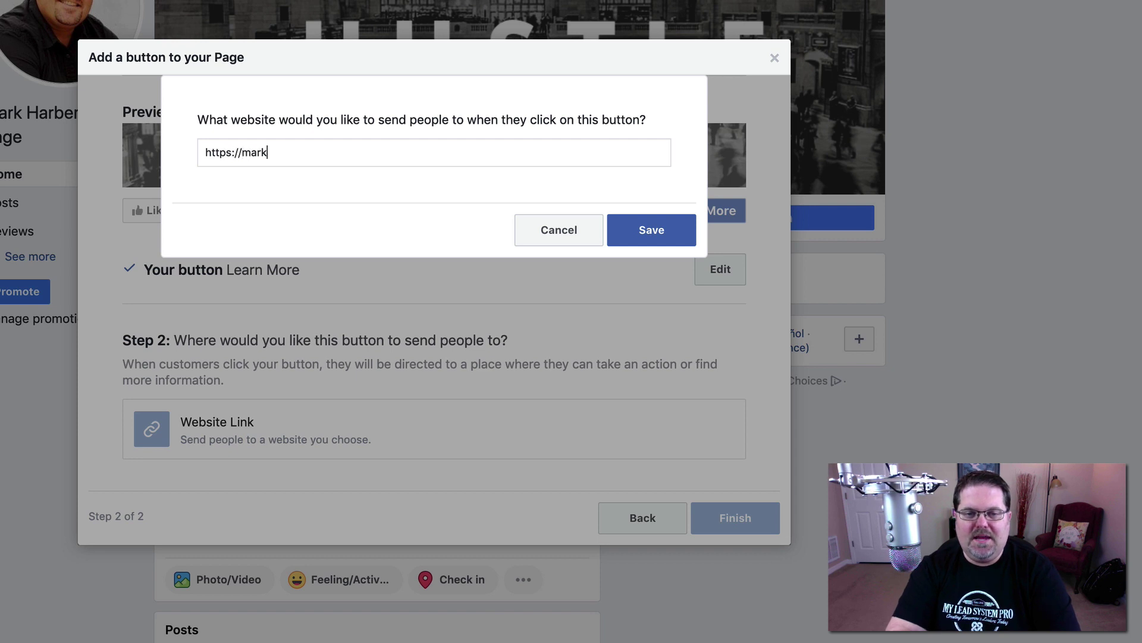
text(harbert.com/)
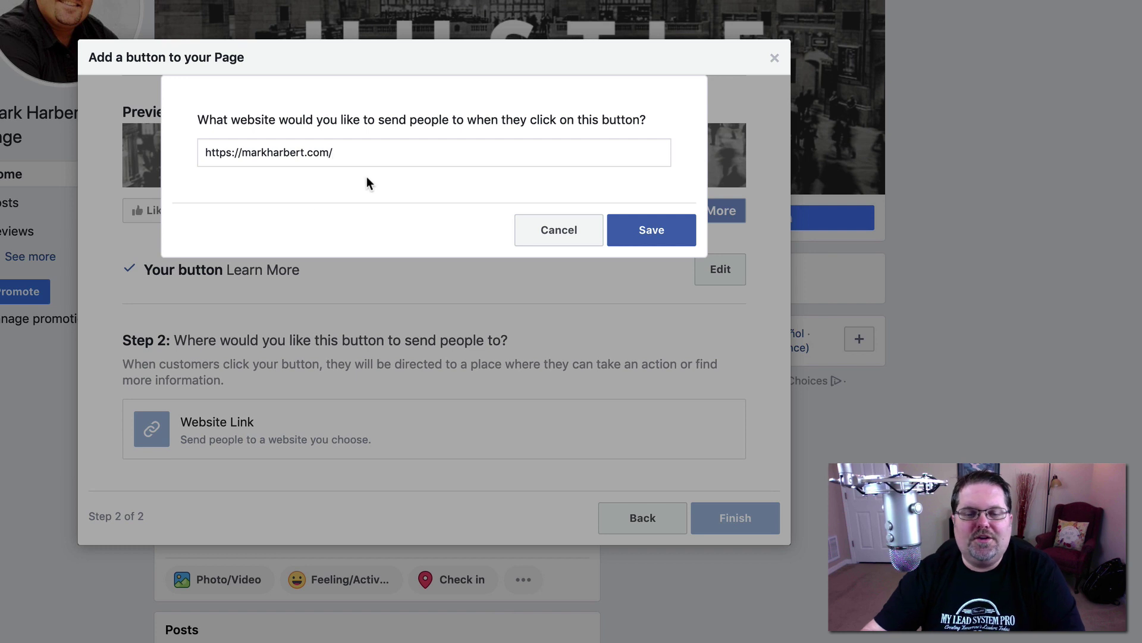
click(652, 230)
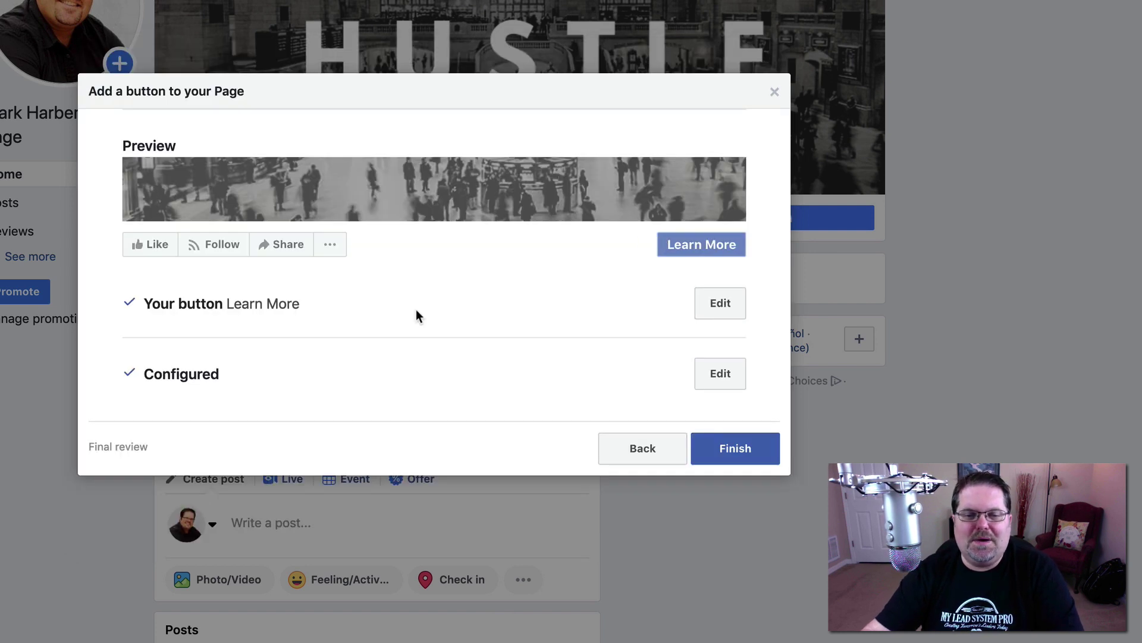
click(746, 449)
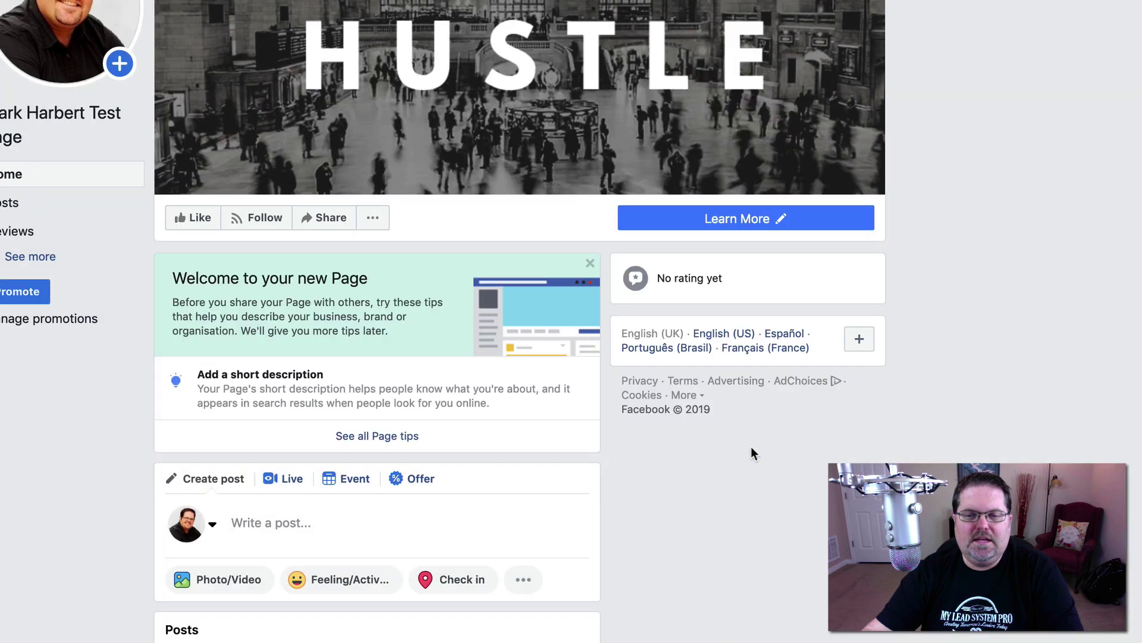
Test the Learn More button to view the website it opens, and return to the Facebook page
click(684, 224)
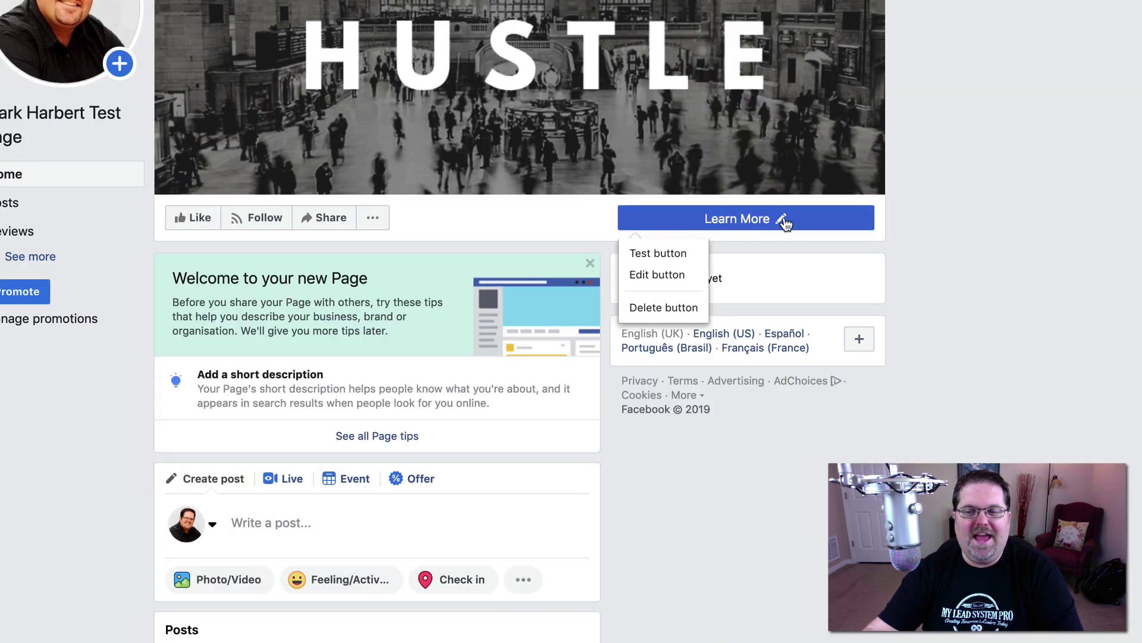
click(744, 228)
click(738, 222)
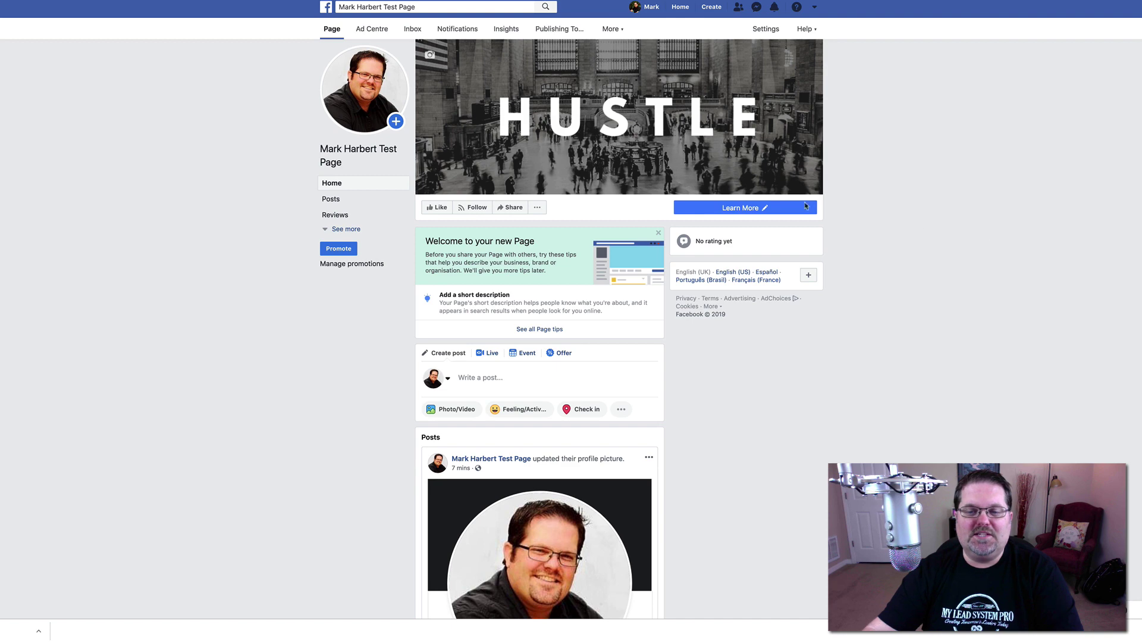
click(806, 207)
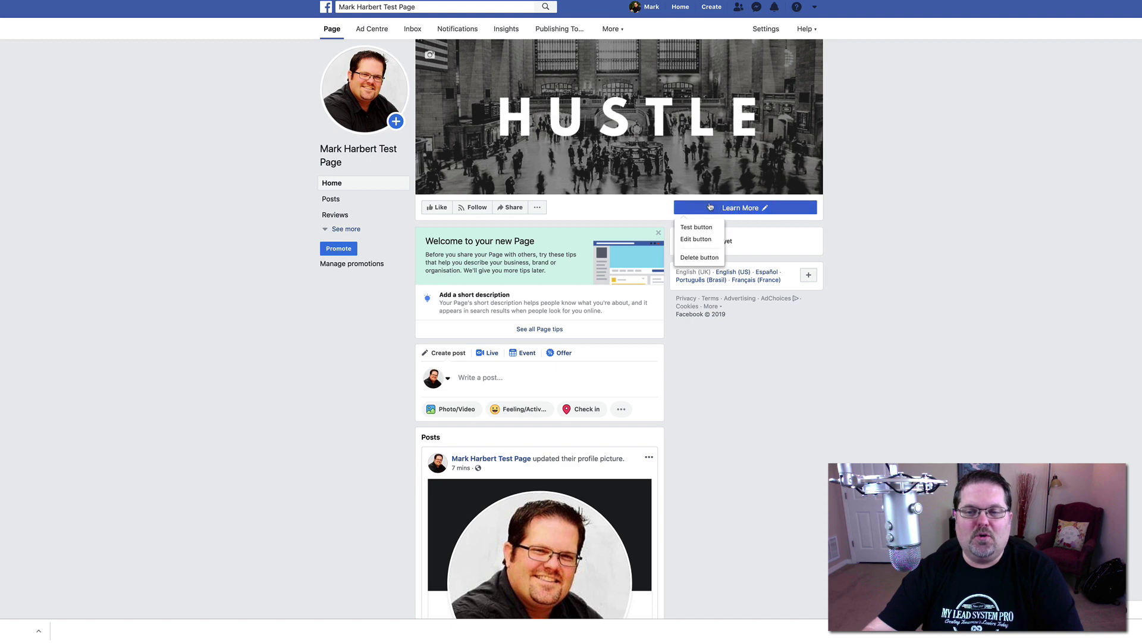
click(689, 227)
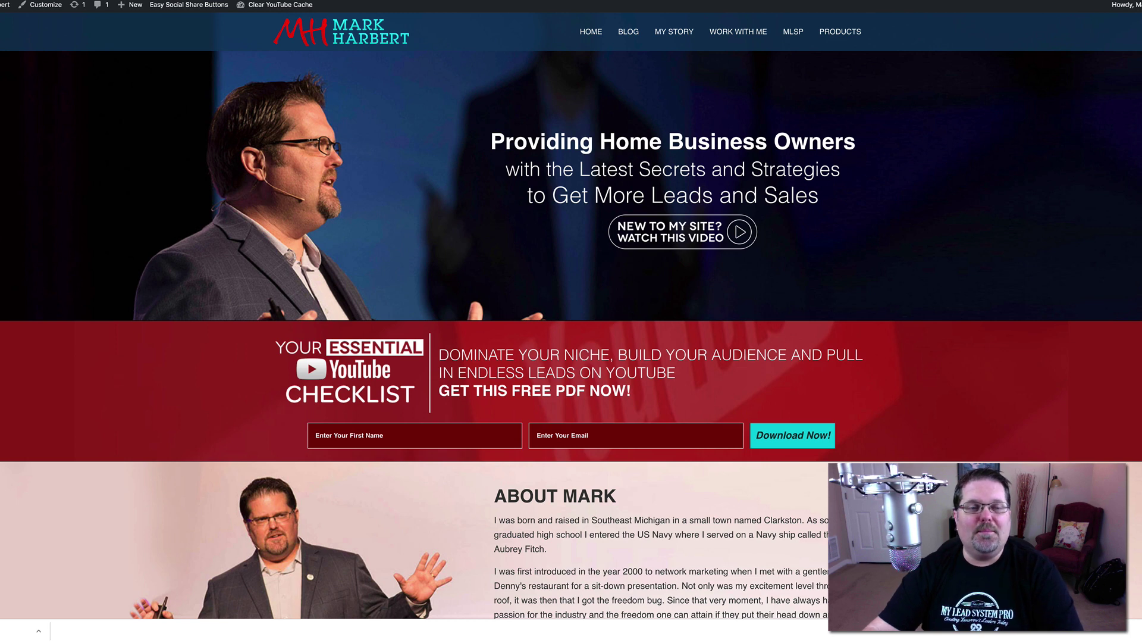
key(ctrl+Tab)
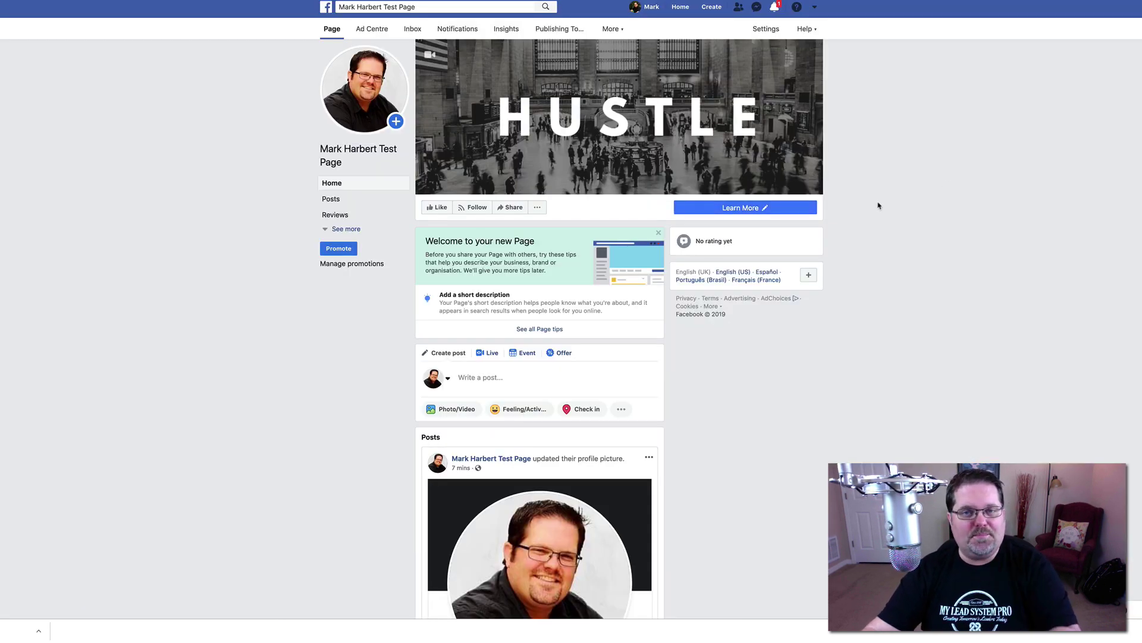
Change the page's button from the contact options to Send Message, direct it to Messenger, and finish the edit
click(766, 210)
click(696, 239)
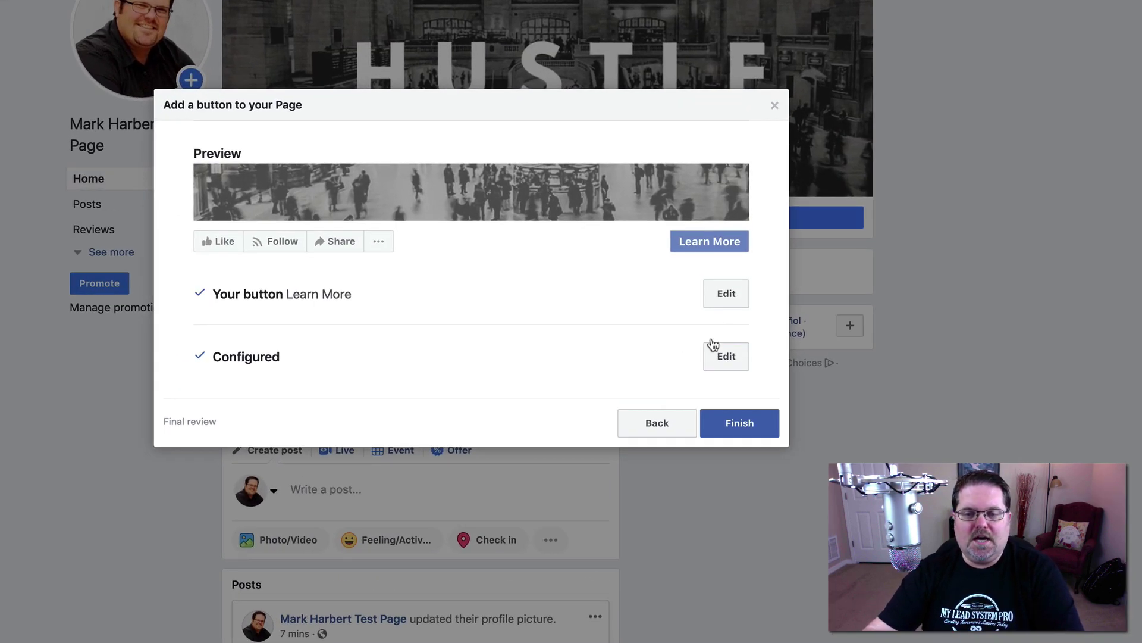
click(728, 298)
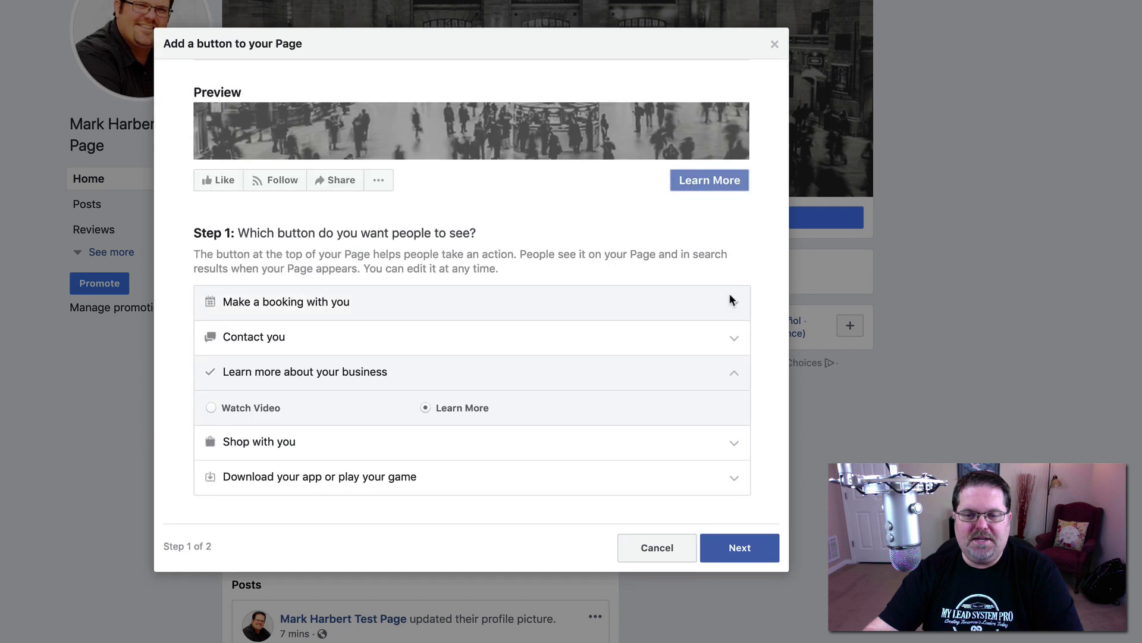
click(246, 338)
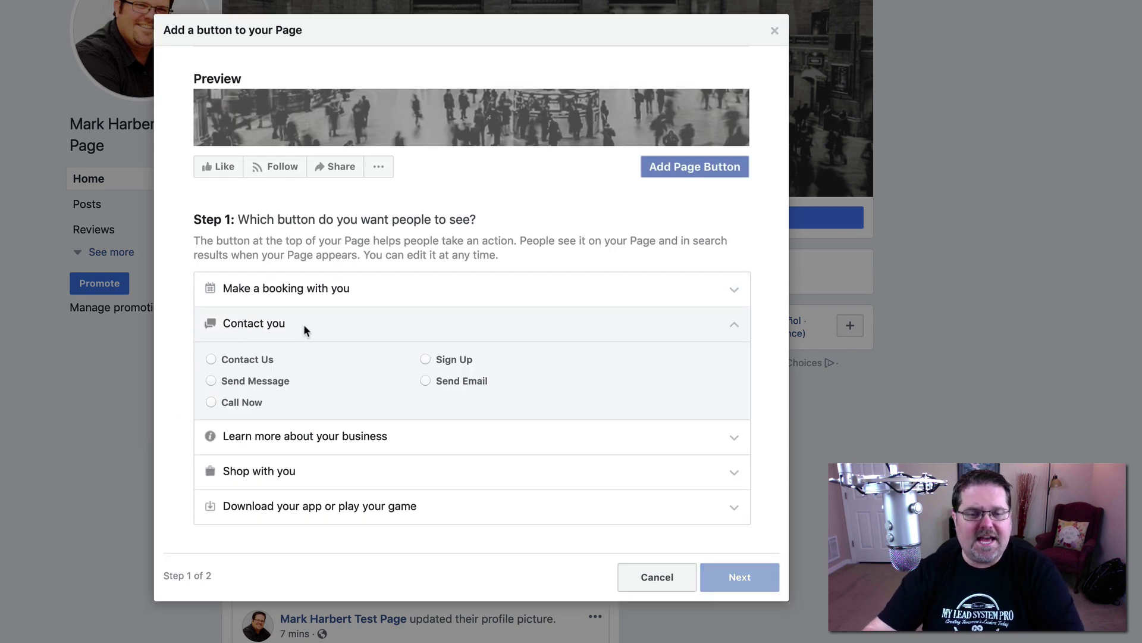
click(210, 381)
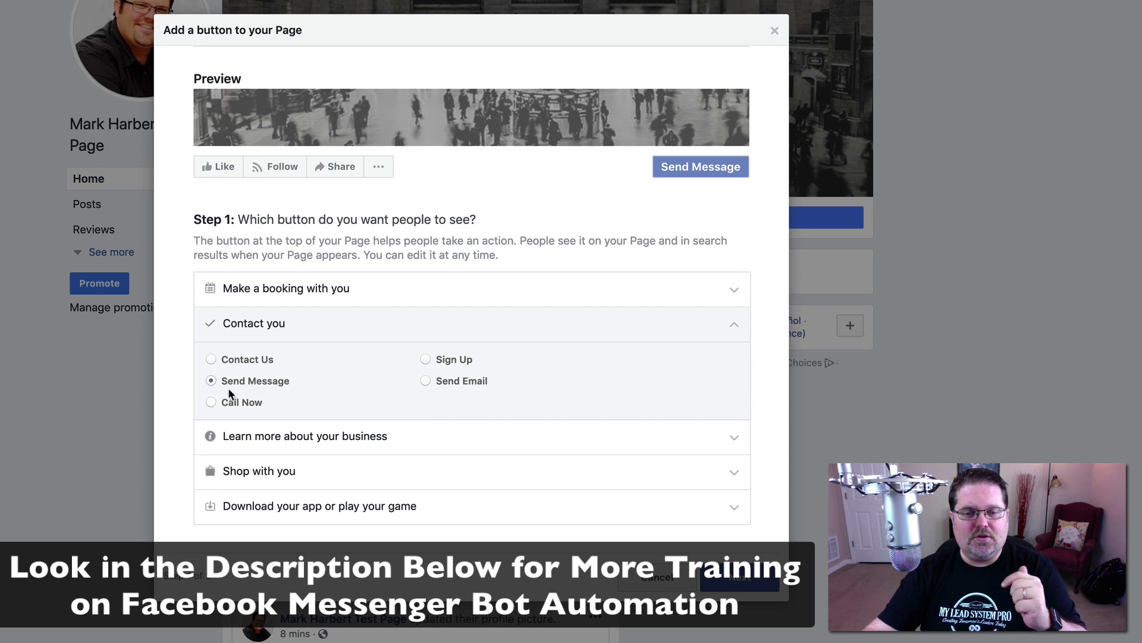
click(739, 577)
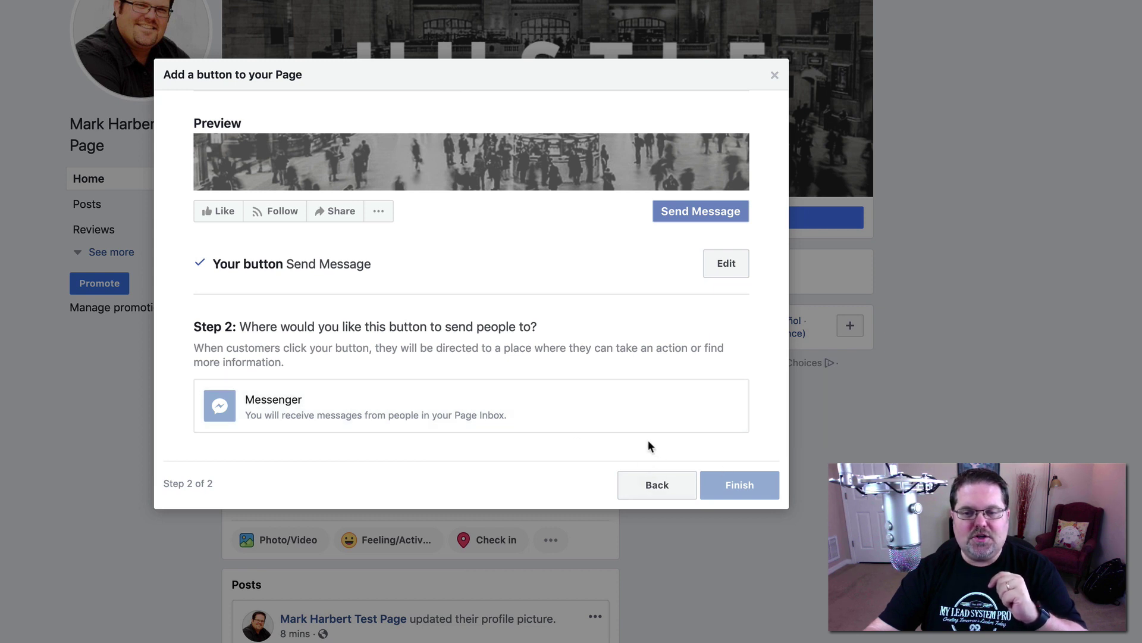
click(220, 396)
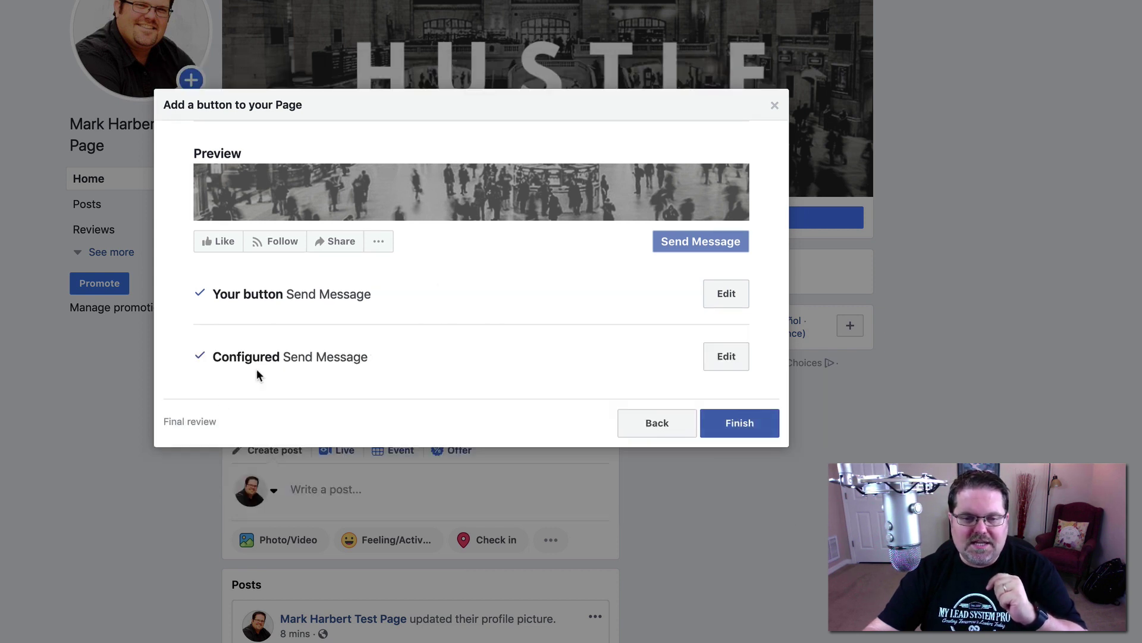
click(744, 419)
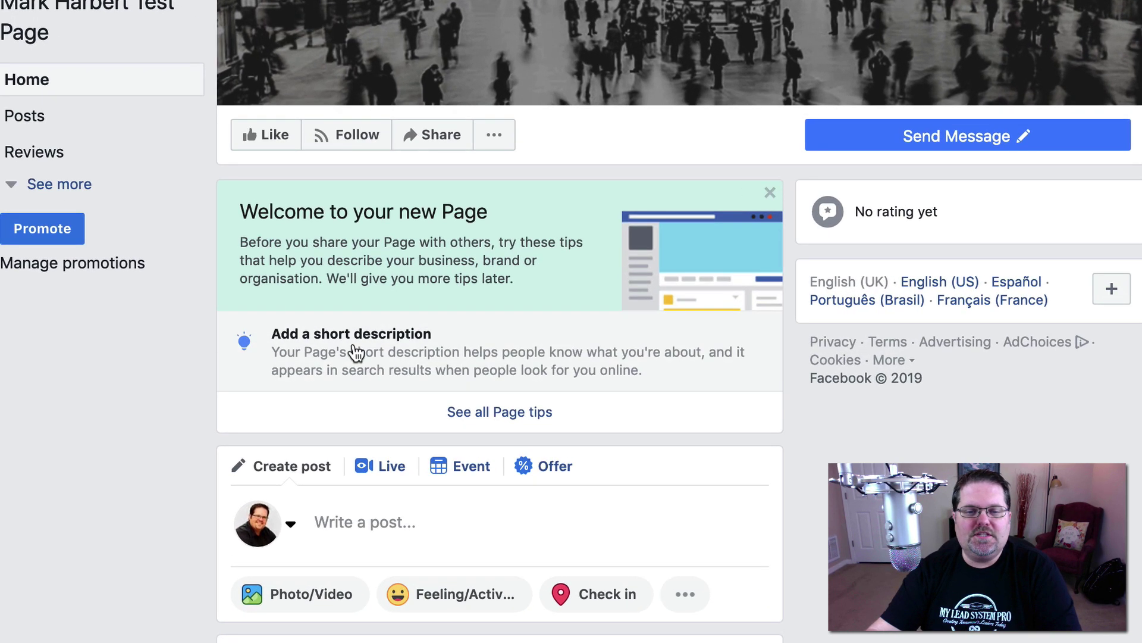
Save the page's short description as "This is where you will put your punchy to the point description of your business."
click(440, 360)
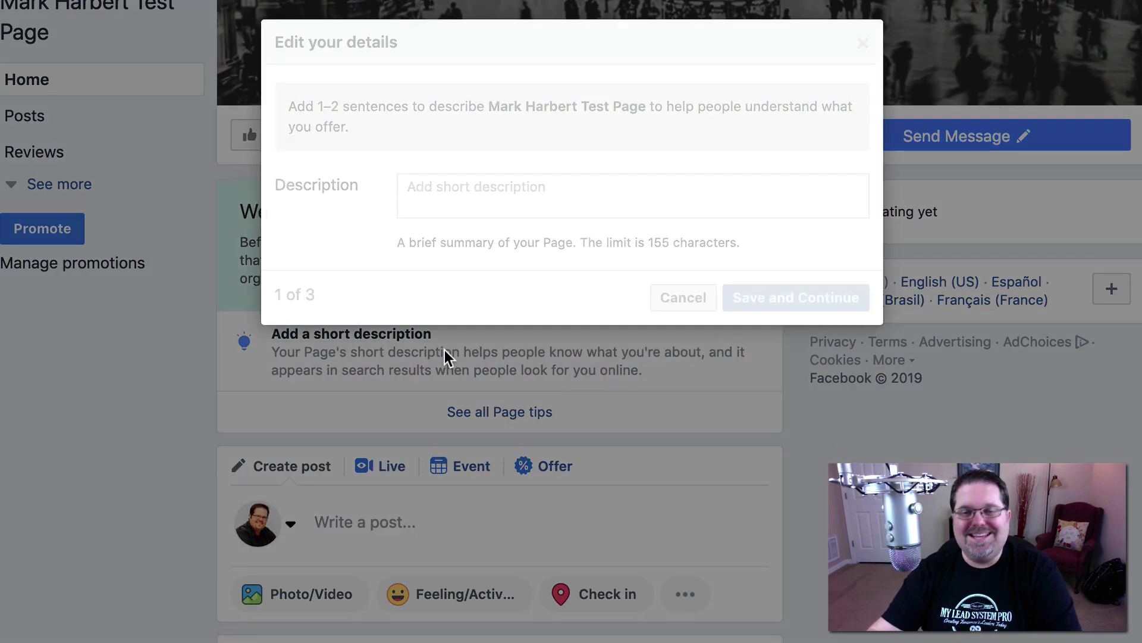
click(459, 186)
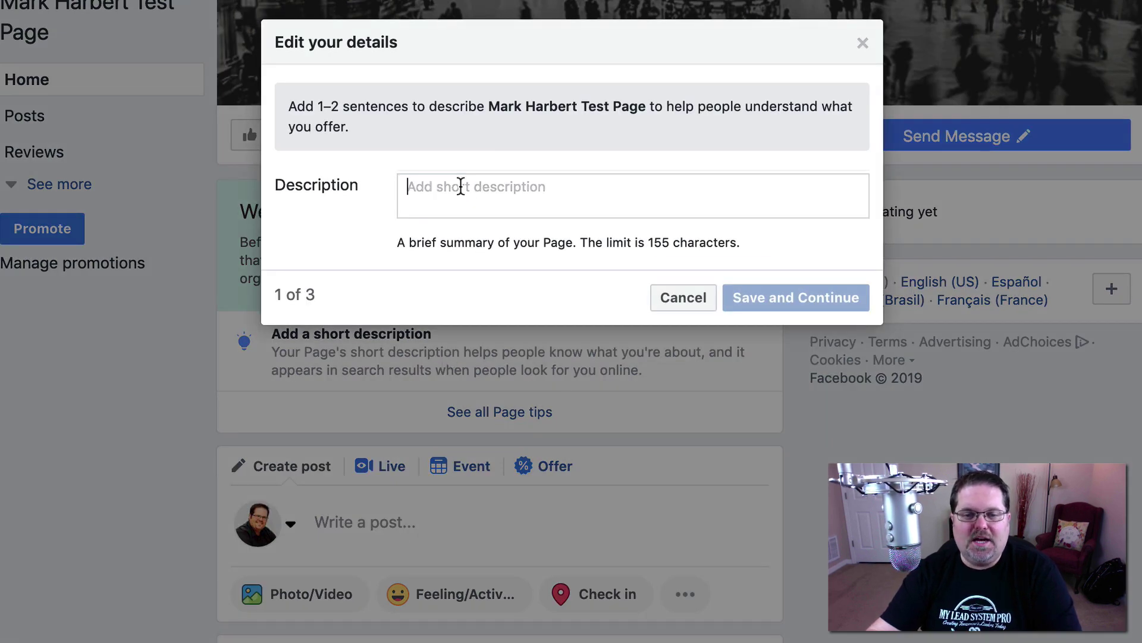
drag(648, 245, 752, 249)
click(602, 238)
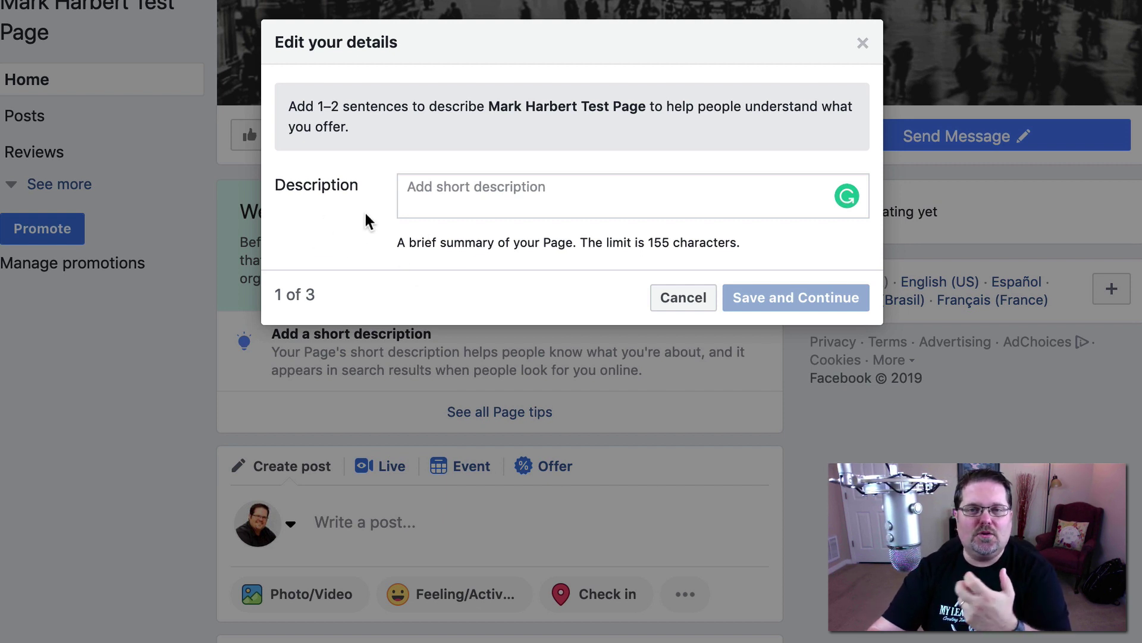
click(428, 190)
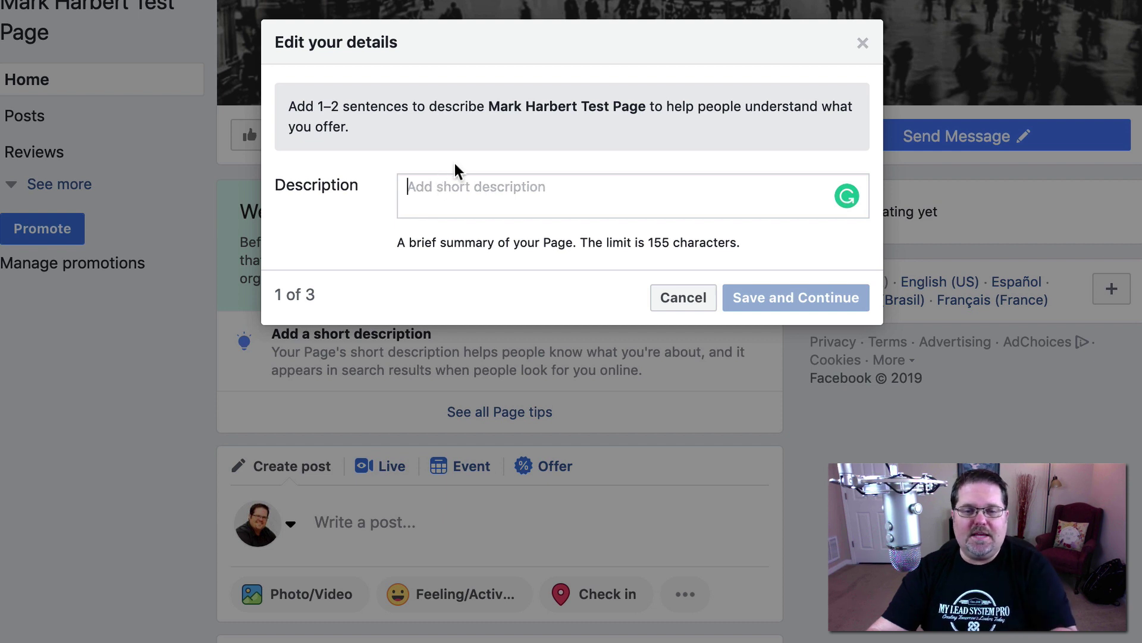
text(This)
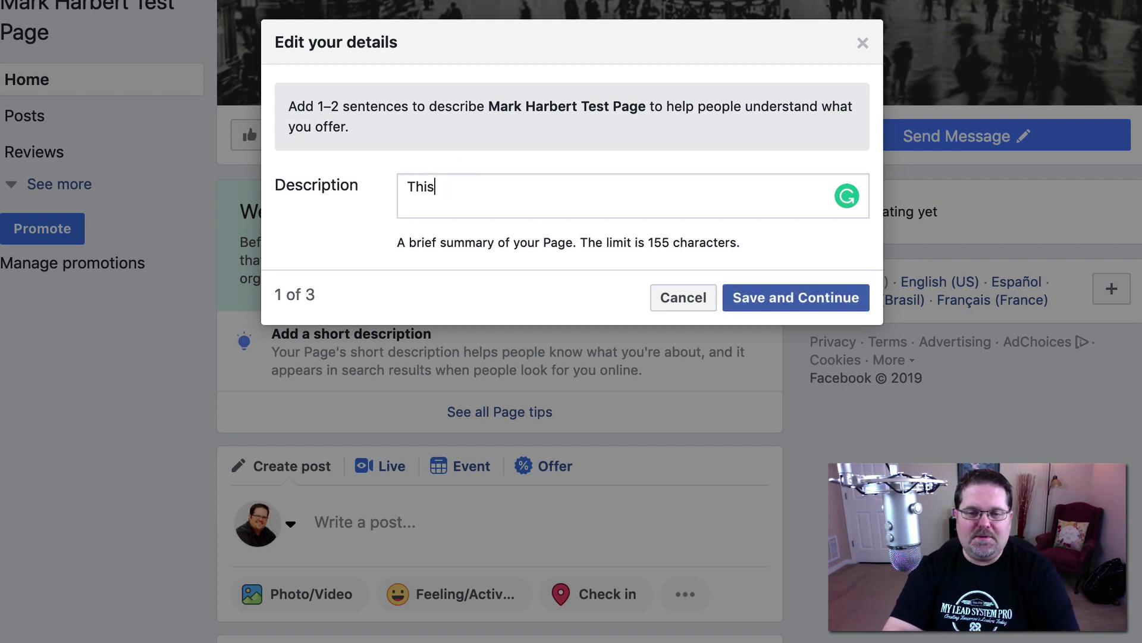
text( is where you wi)
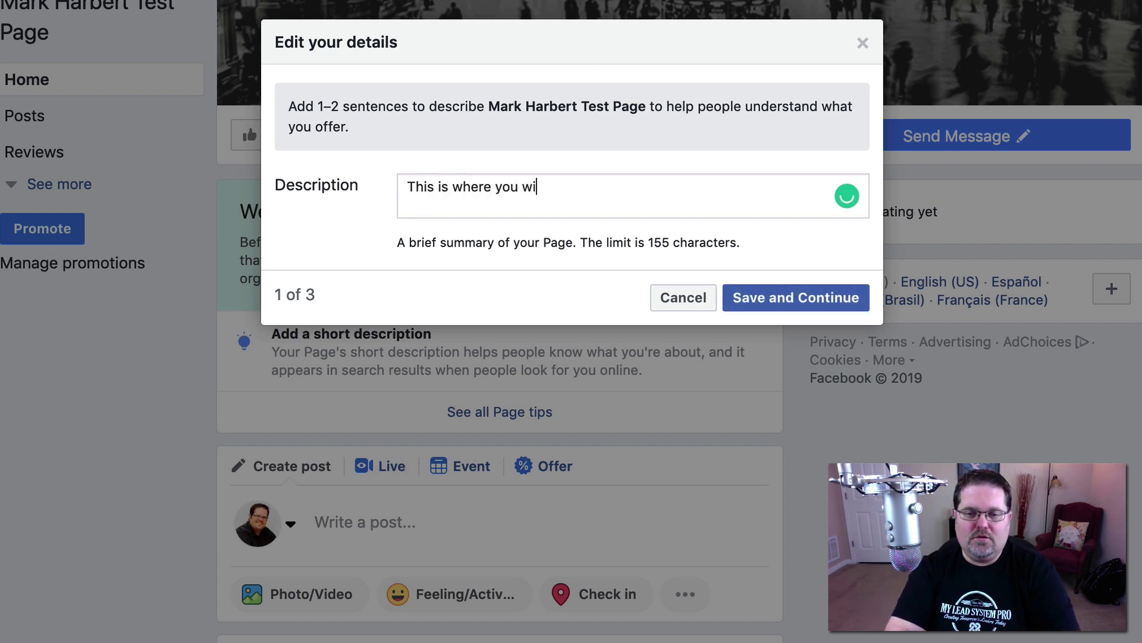
text(ll put your pu)
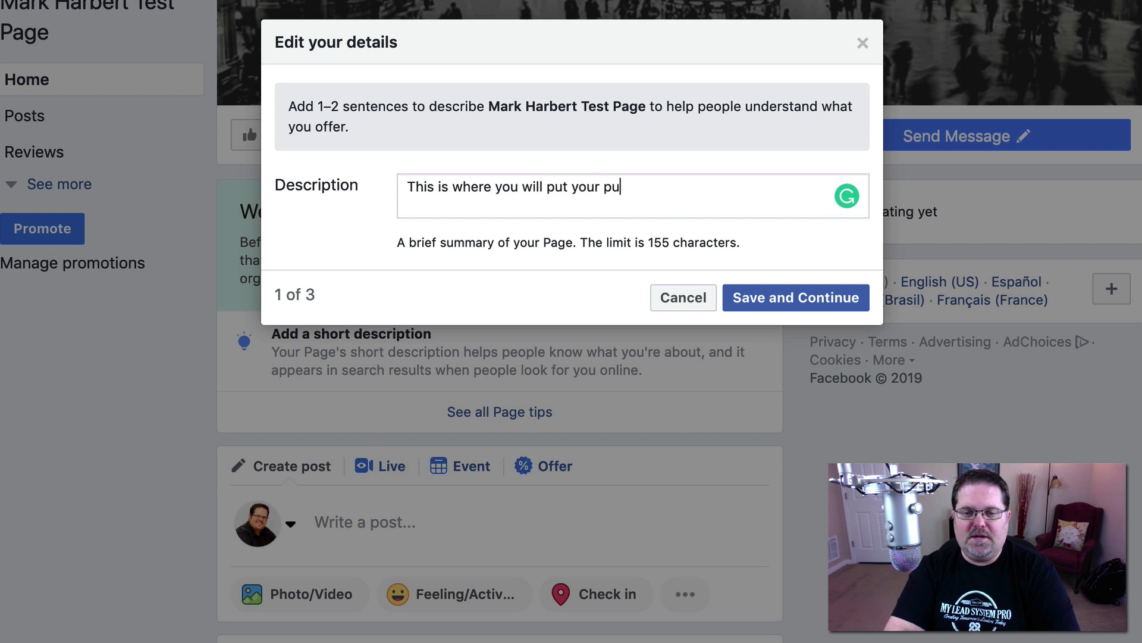
text(nchy )
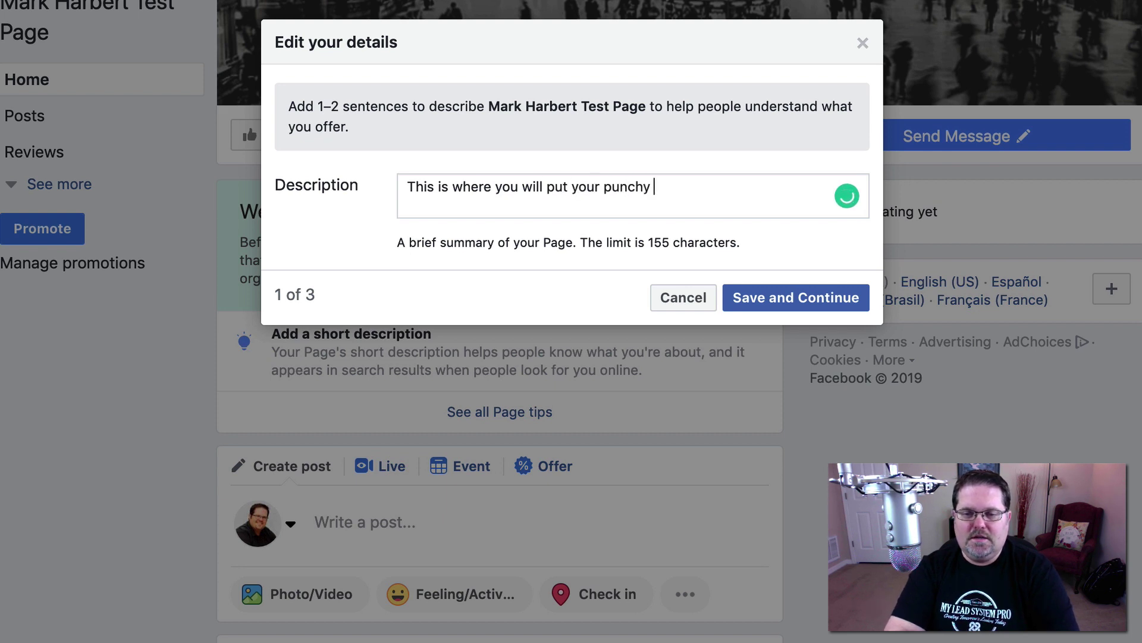
text(to the point de)
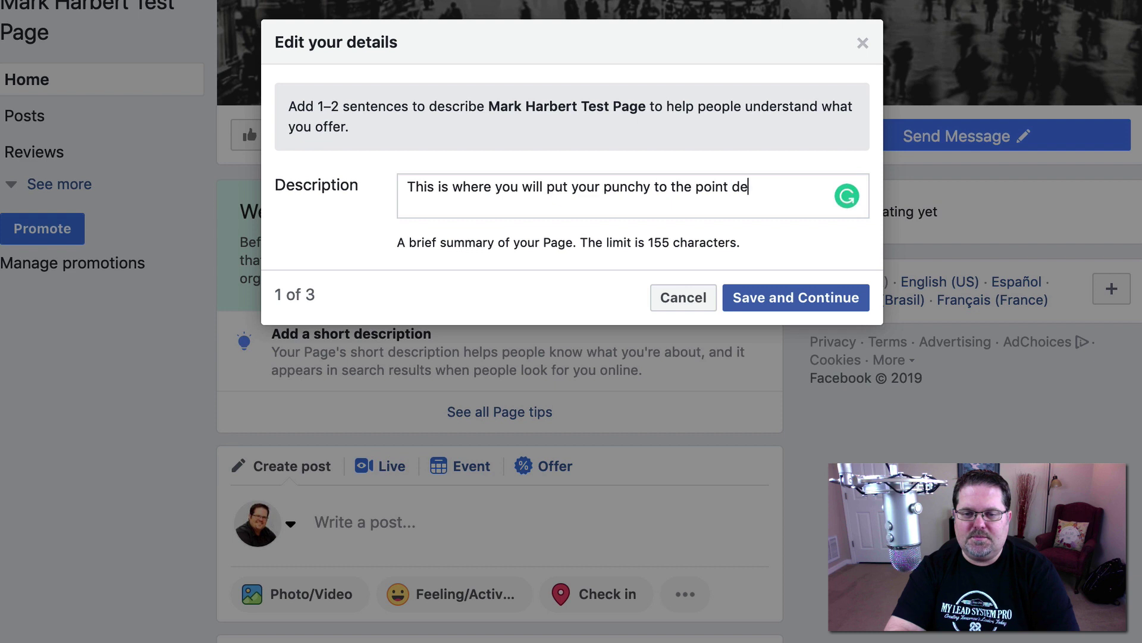
text(script)
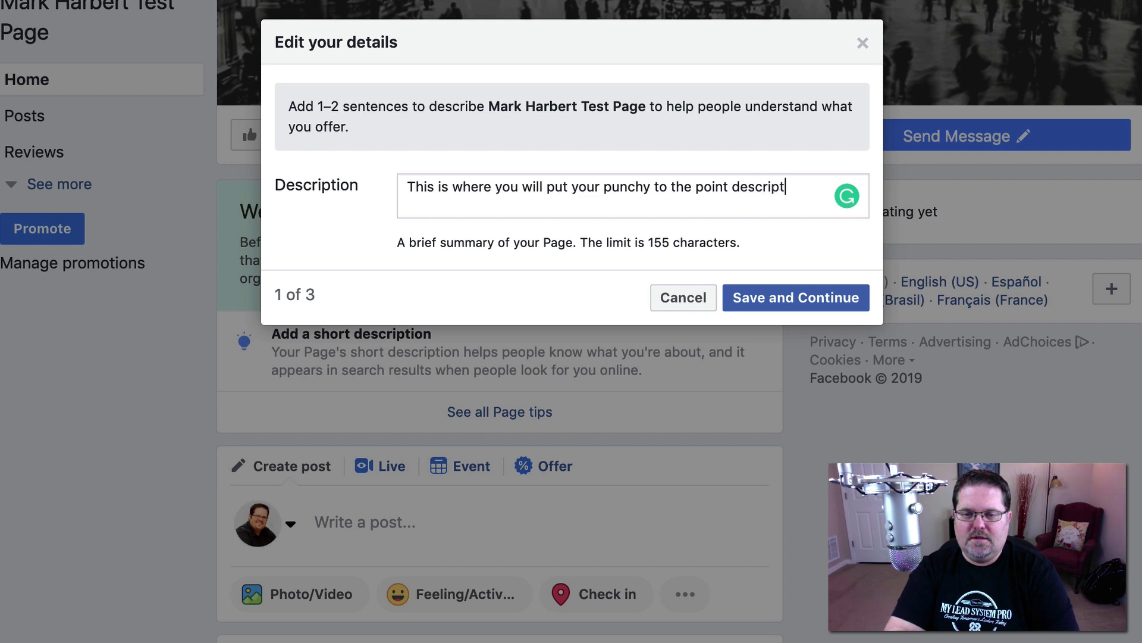
text(ion of your business)
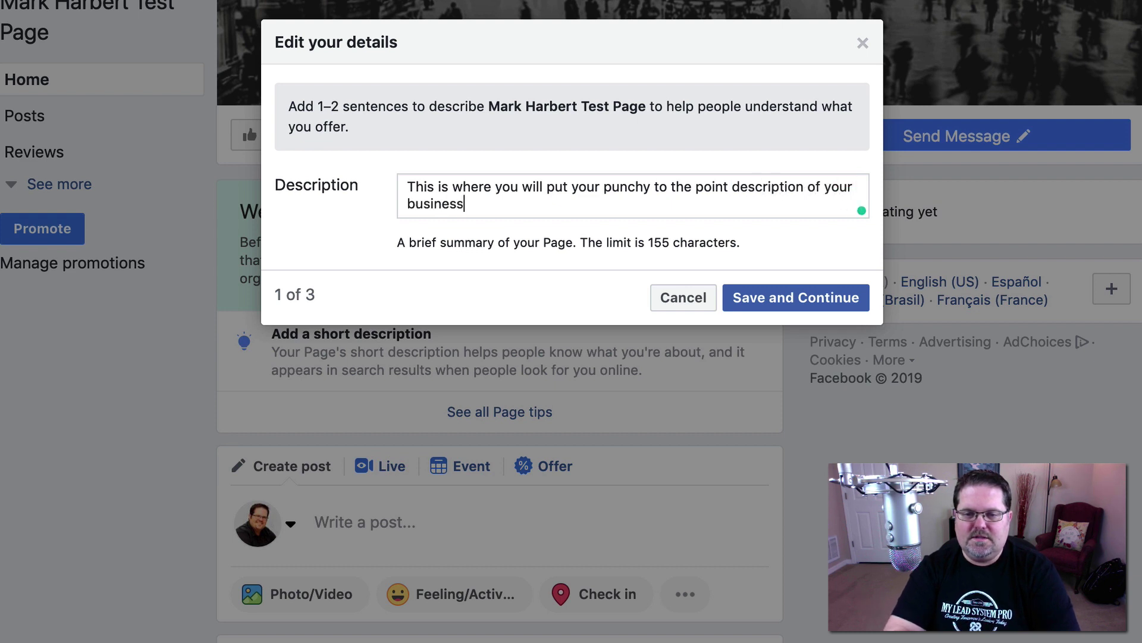
text(.)
click(755, 302)
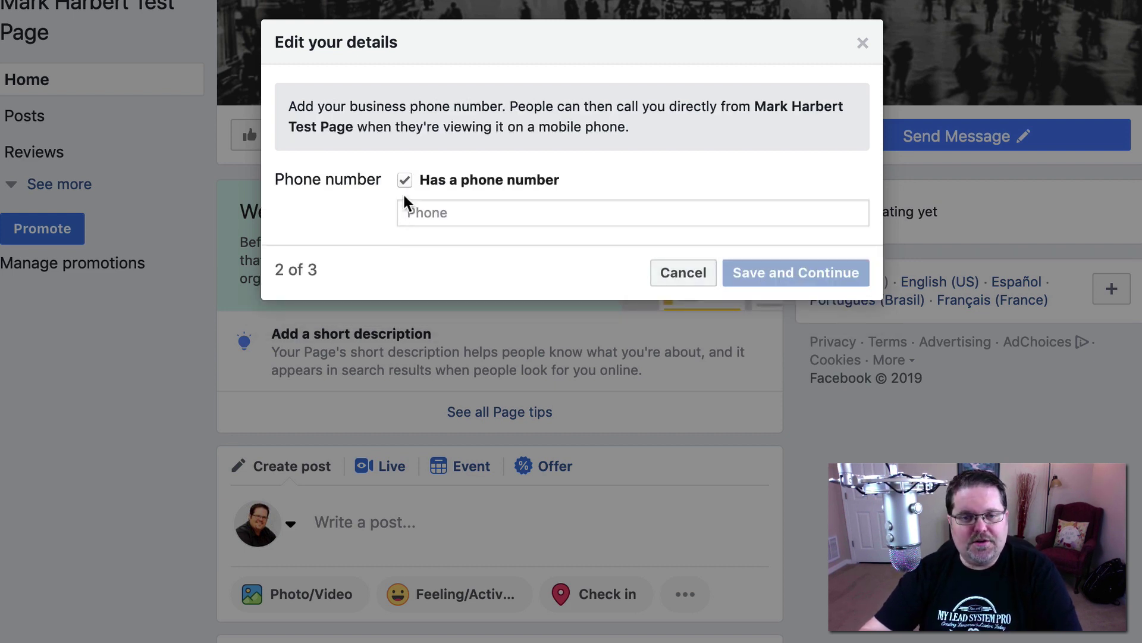
Mark the page as having no phone number, save the owner's https website address in its details, and decline adding more info
click(404, 180)
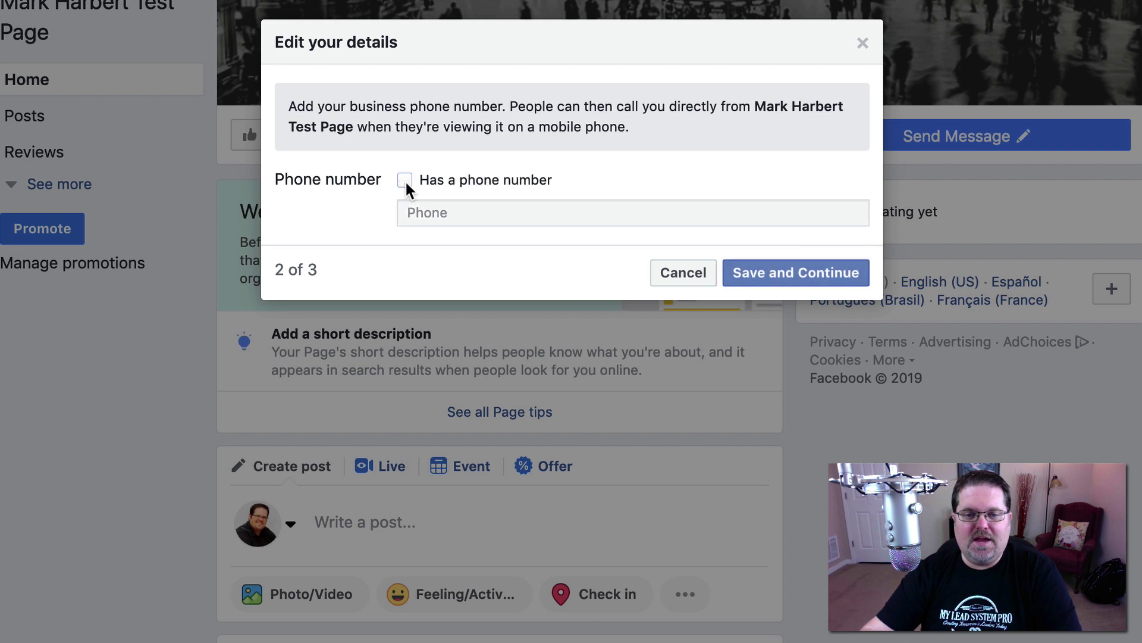
click(786, 278)
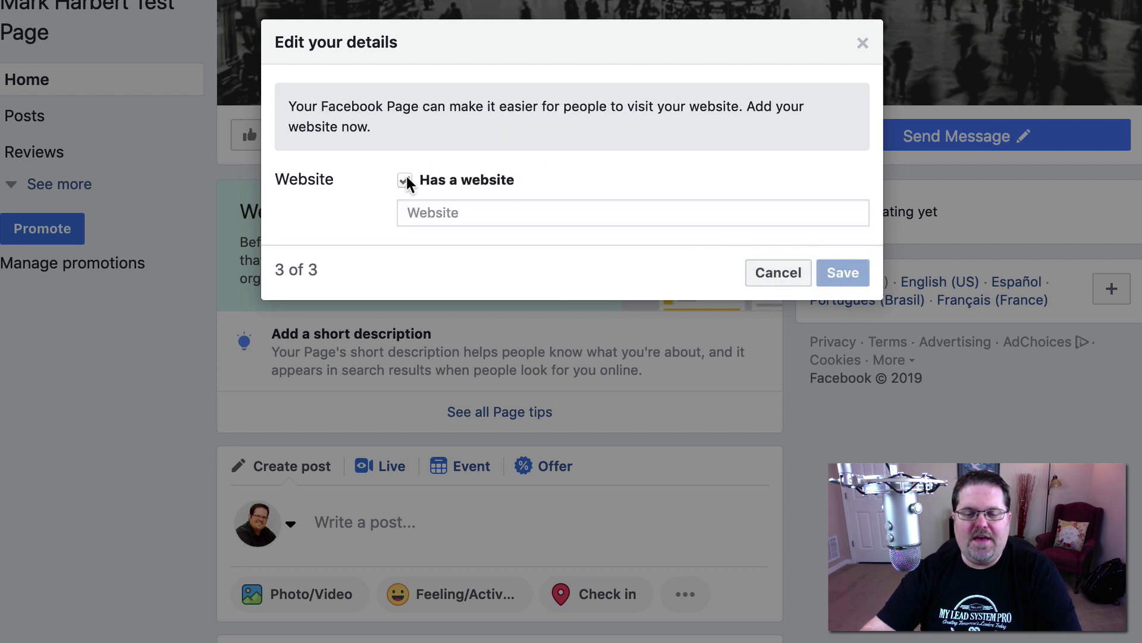
click(433, 208)
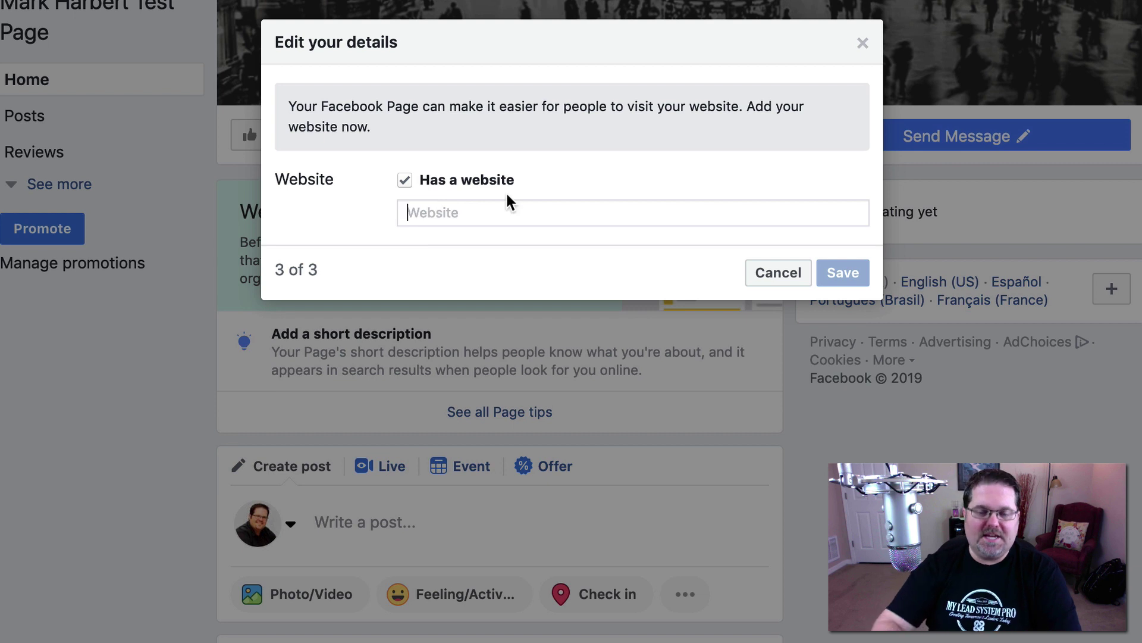
text(http)
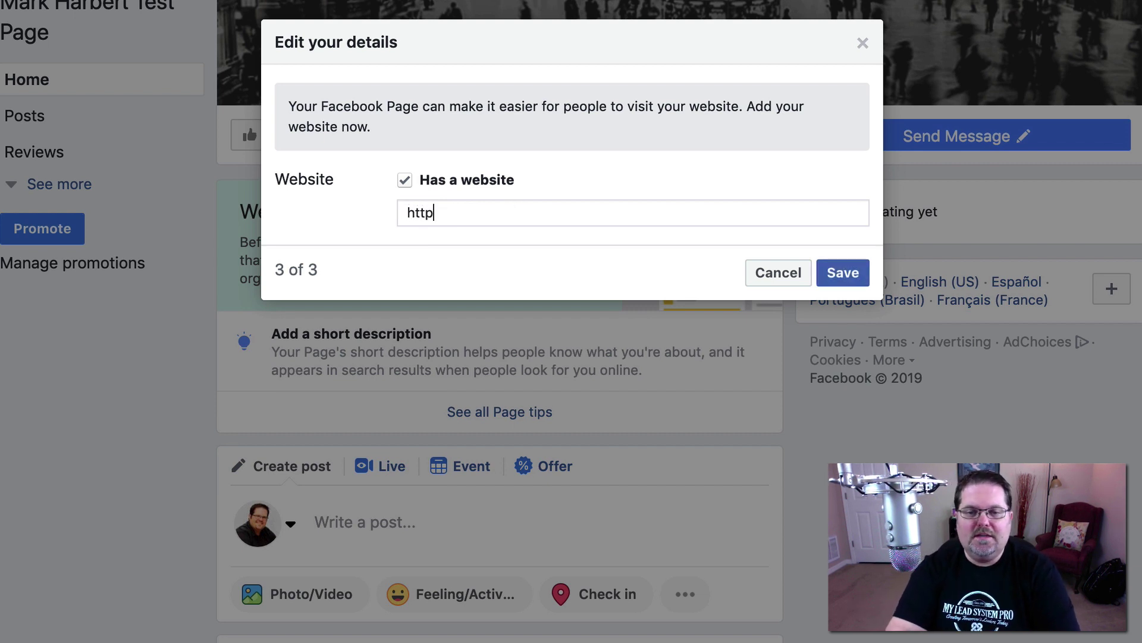
text(s://mark)
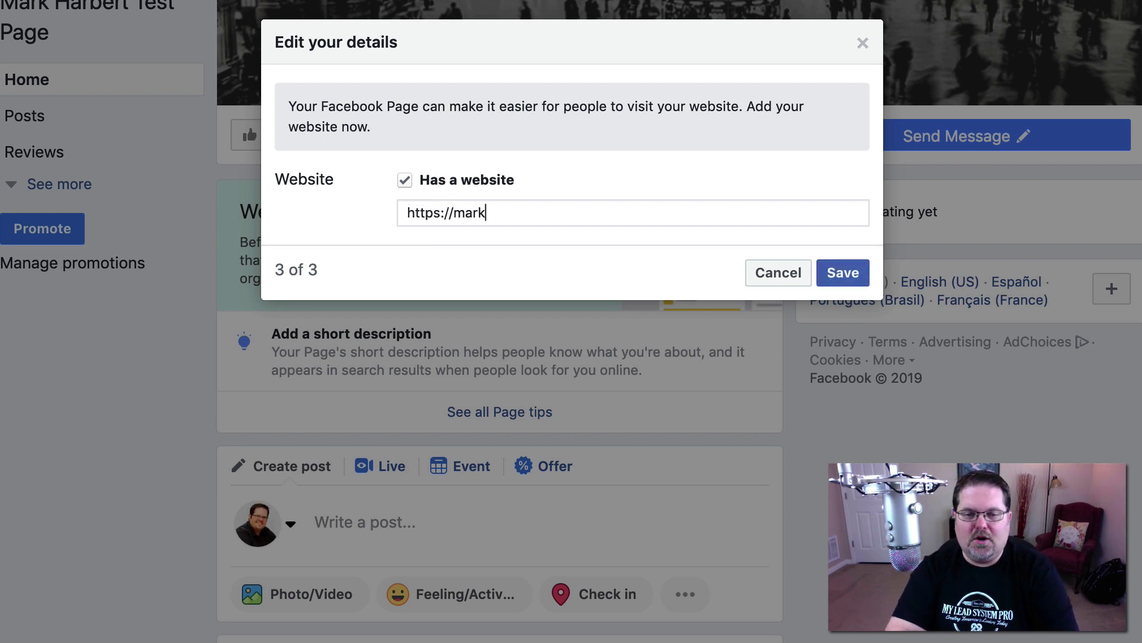
text(harbert.com)
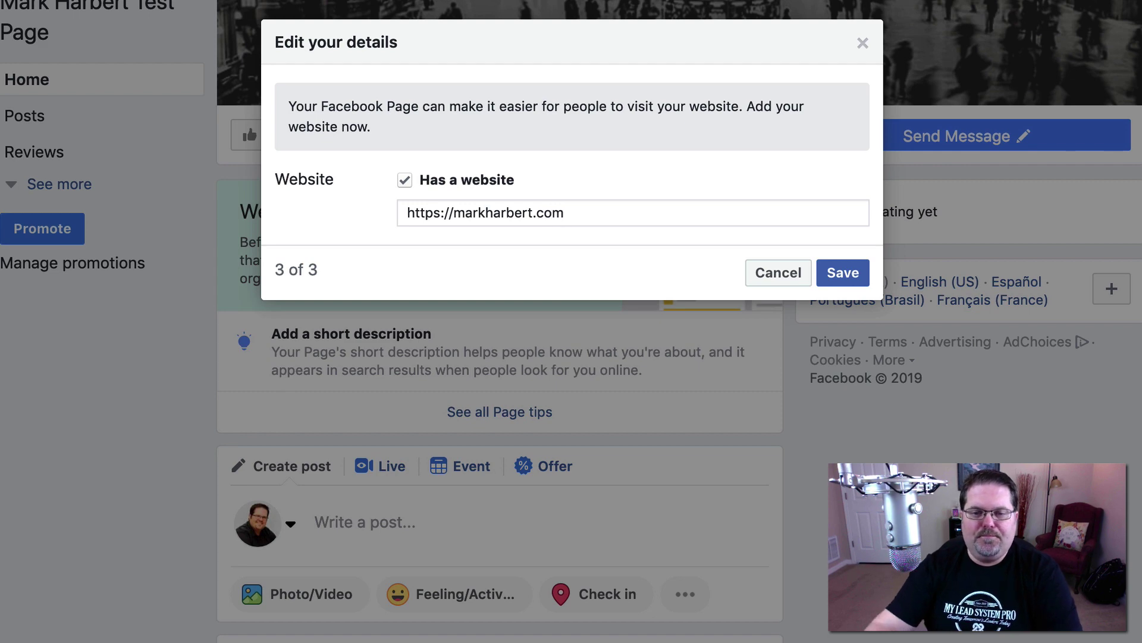
click(843, 271)
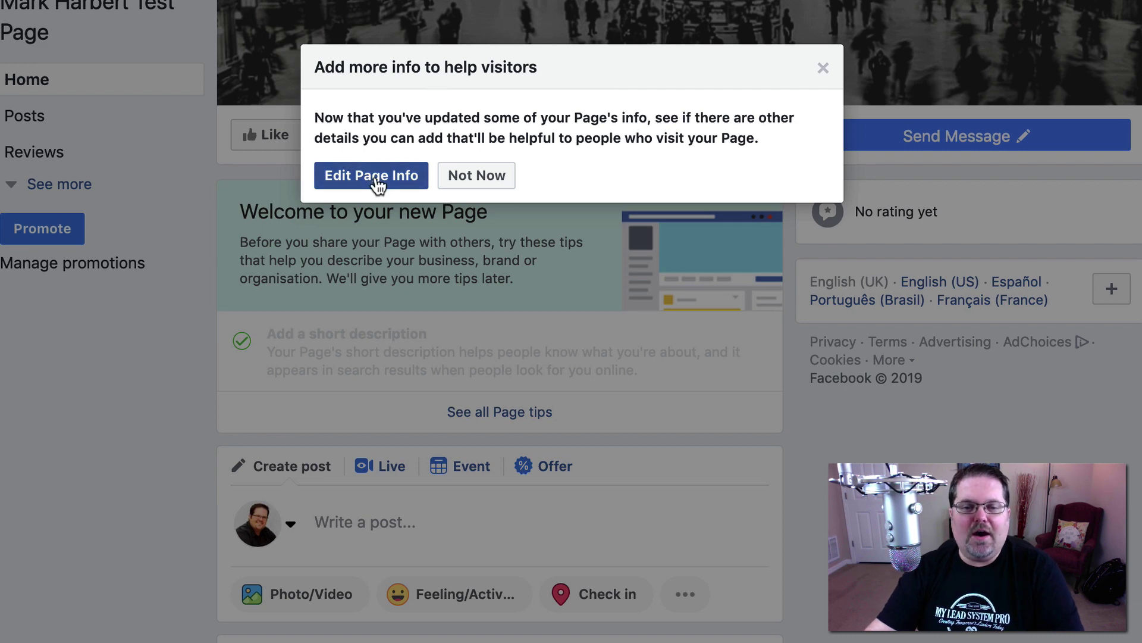
click(476, 175)
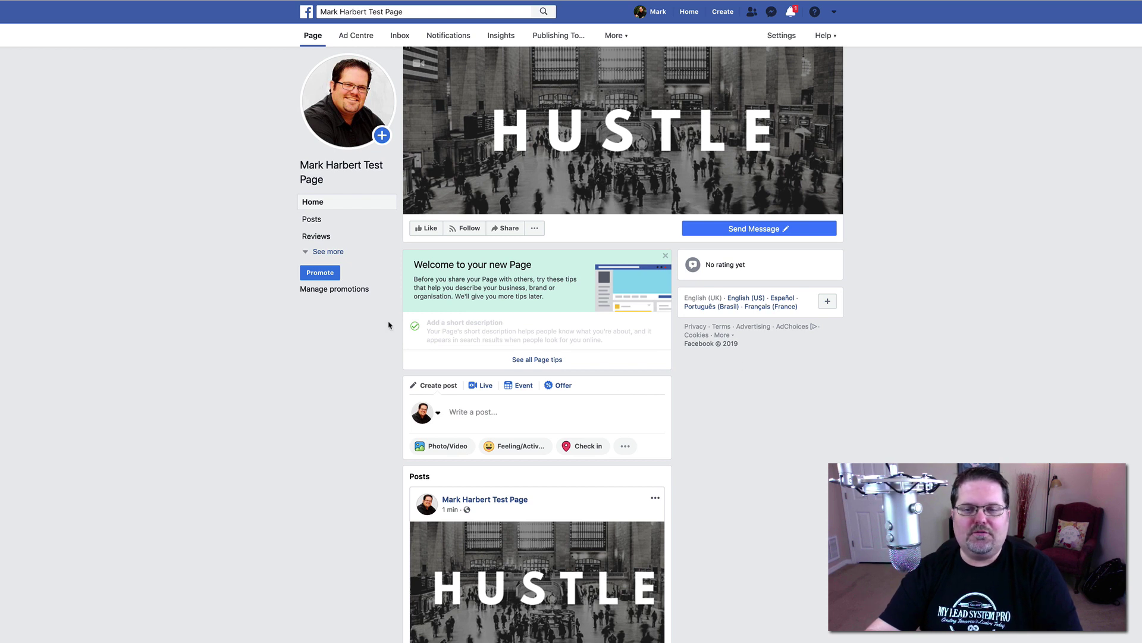
Reload the page and look over its full list of sections, its posts and its additional page options
key(super+r)
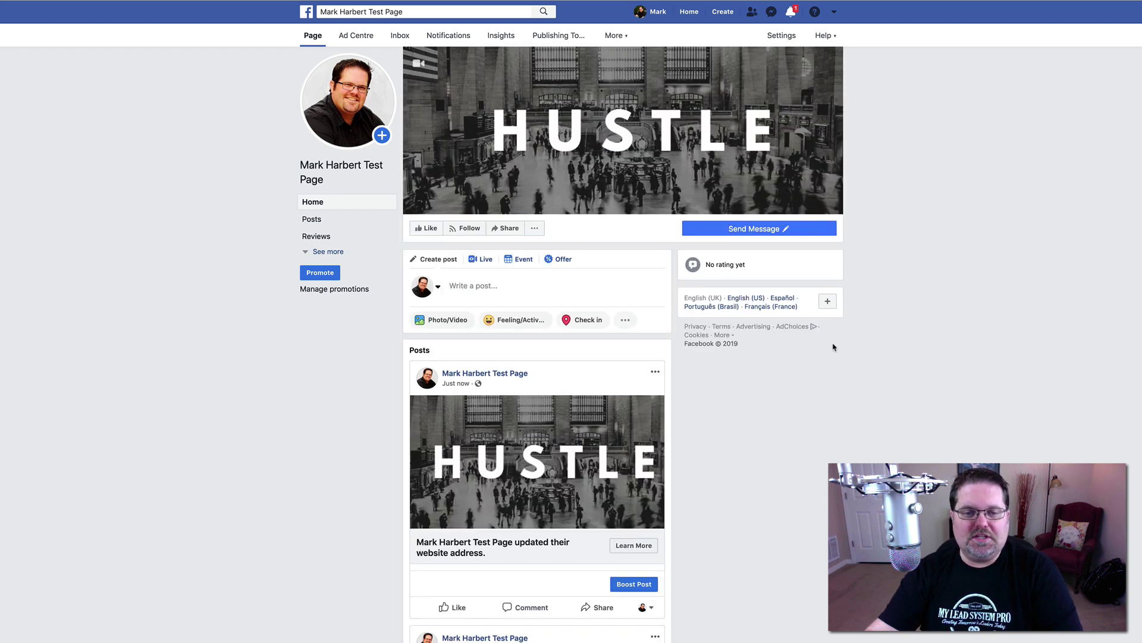
click(324, 251)
scroll(252, 319, down, 2)
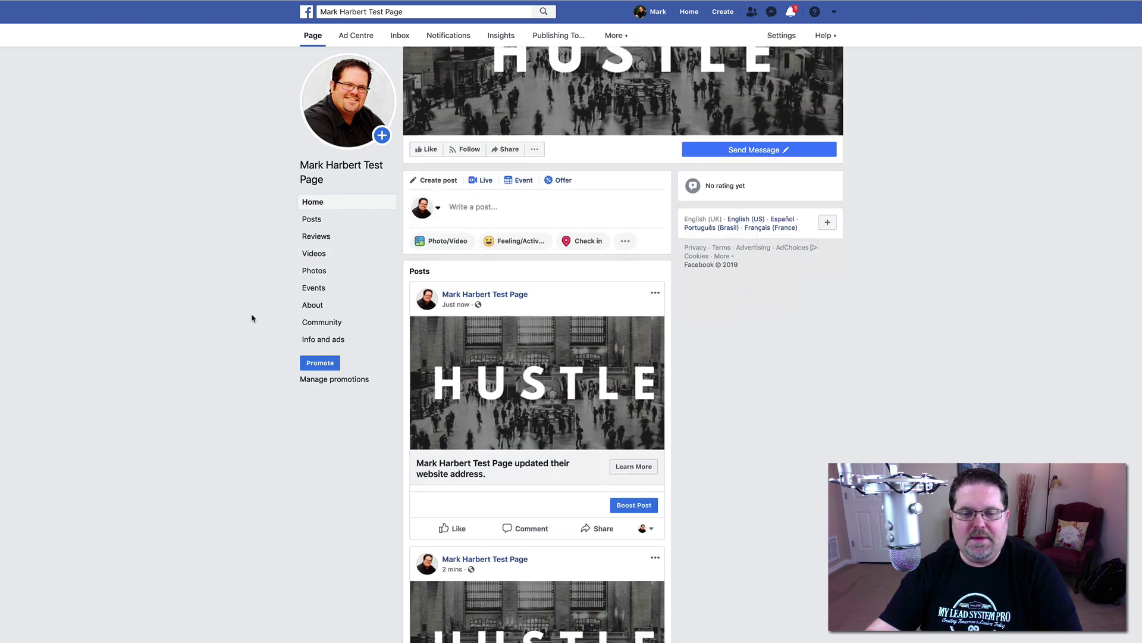
scroll(252, 318, down, 10)
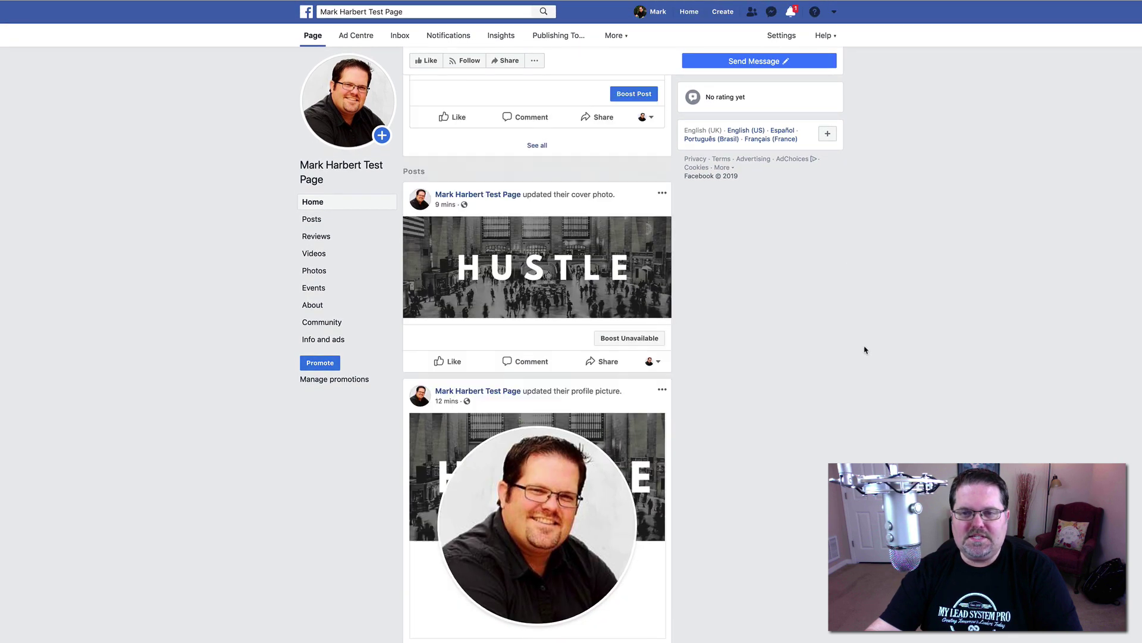
scroll(865, 350, up, 10)
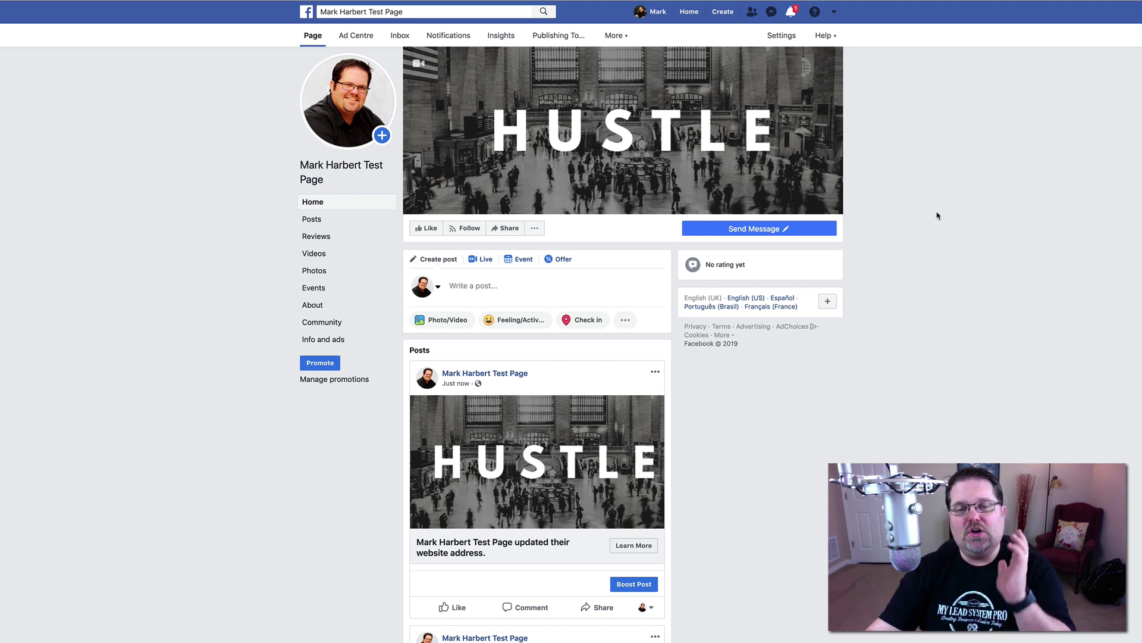
click(542, 235)
click(1023, 225)
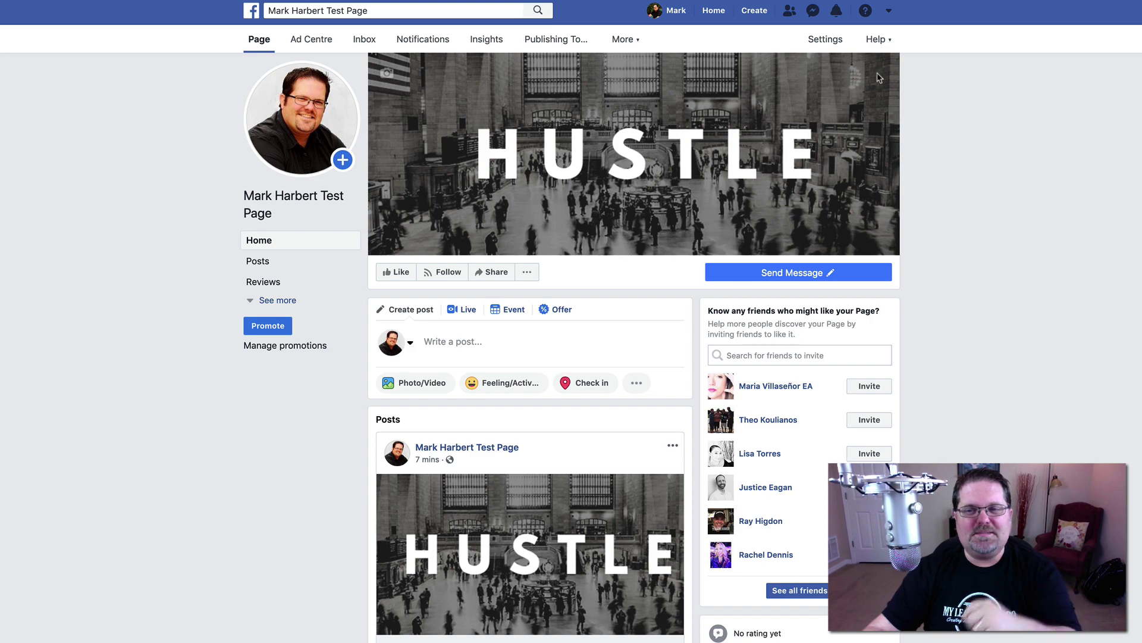
Open the page visibility option for editing in the page's general settings
click(824, 42)
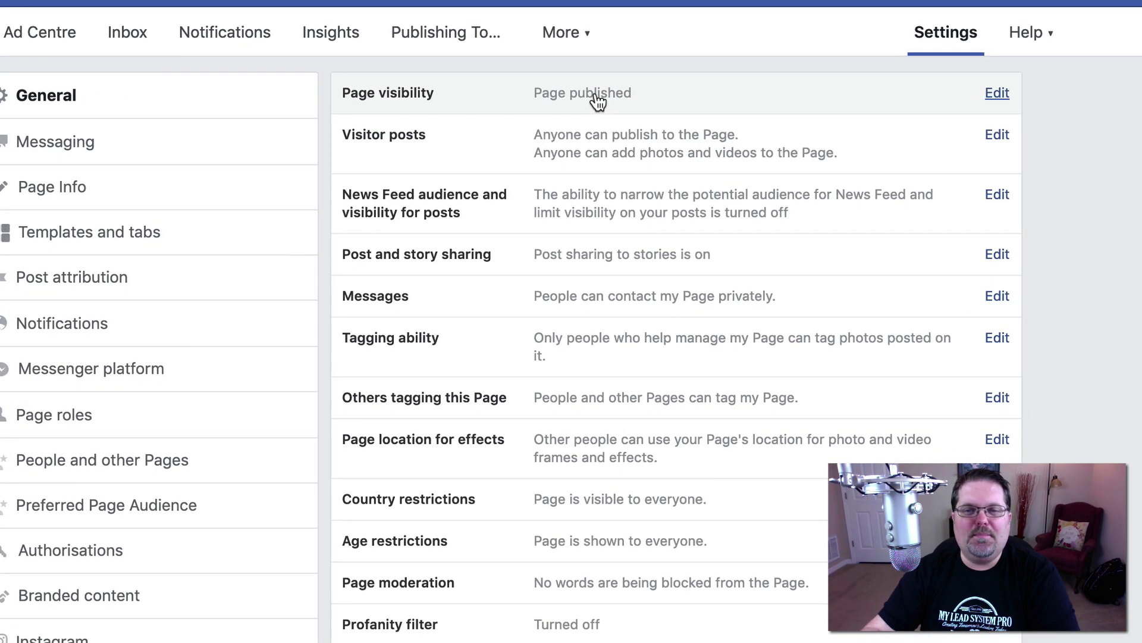
click(626, 73)
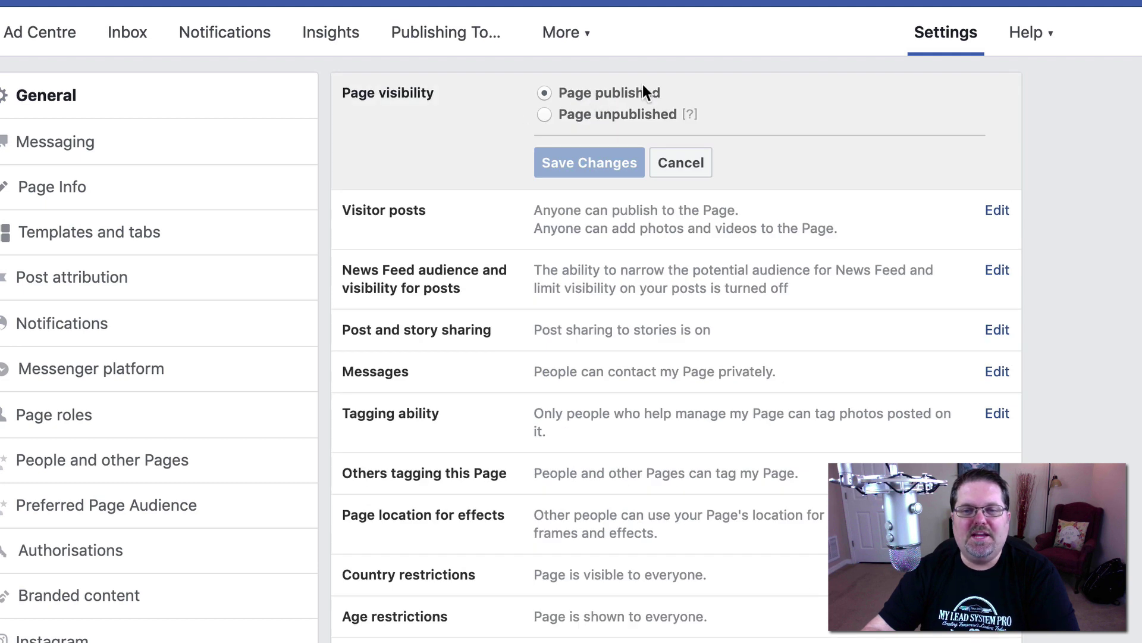